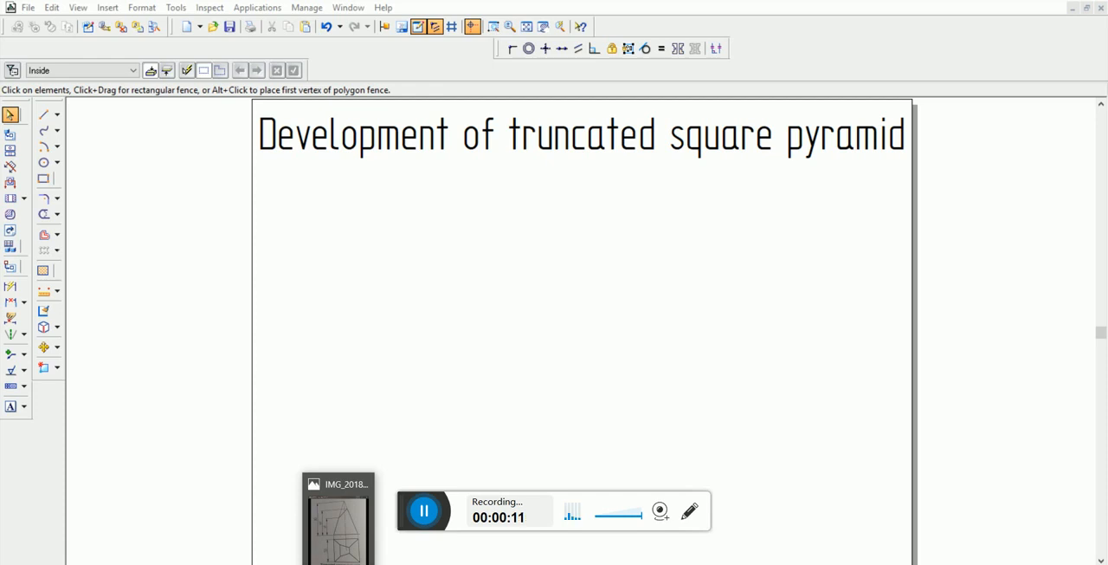
Examine the dimensions in the reference photo of the truncated square pyramid, and return to the drawing sheet
{"action": "left_click", "coordinate": [338, 524]}
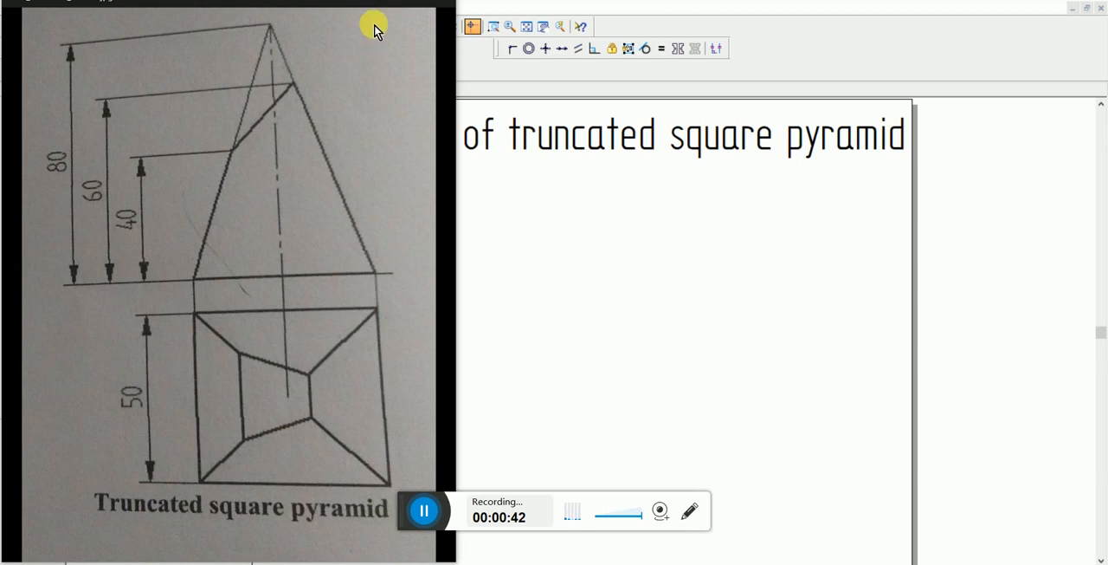
{"action": "left_click", "coordinate": [507, 190]}
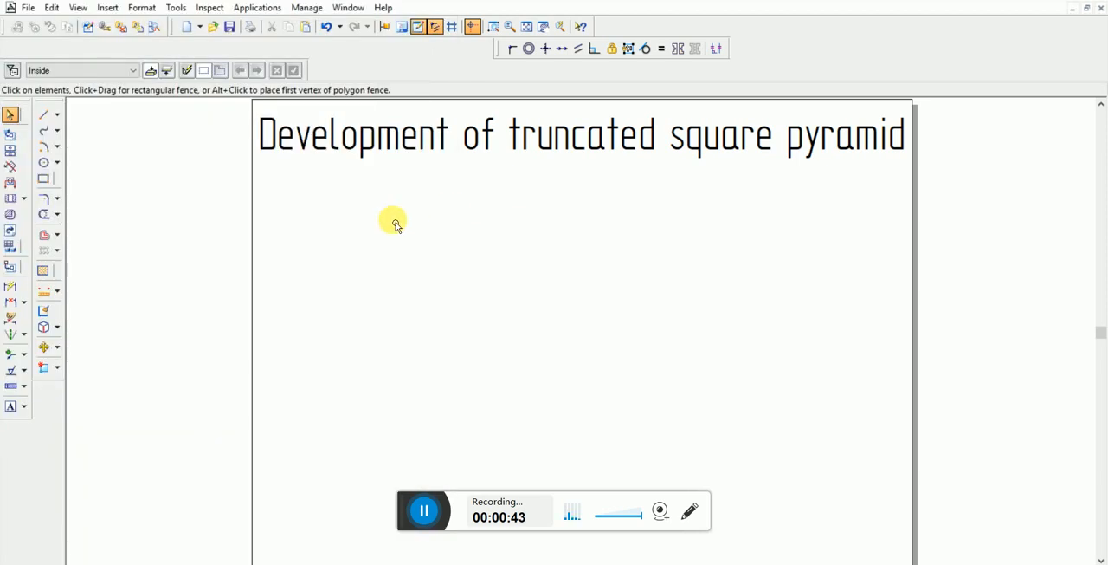
Draw a horizontal reference line in the 1XY Line style across the left half of the sheet, well below the title
{"action": "left_click", "coordinate": [43, 114]}
{"action": "left_click", "coordinate": [278, 375]}
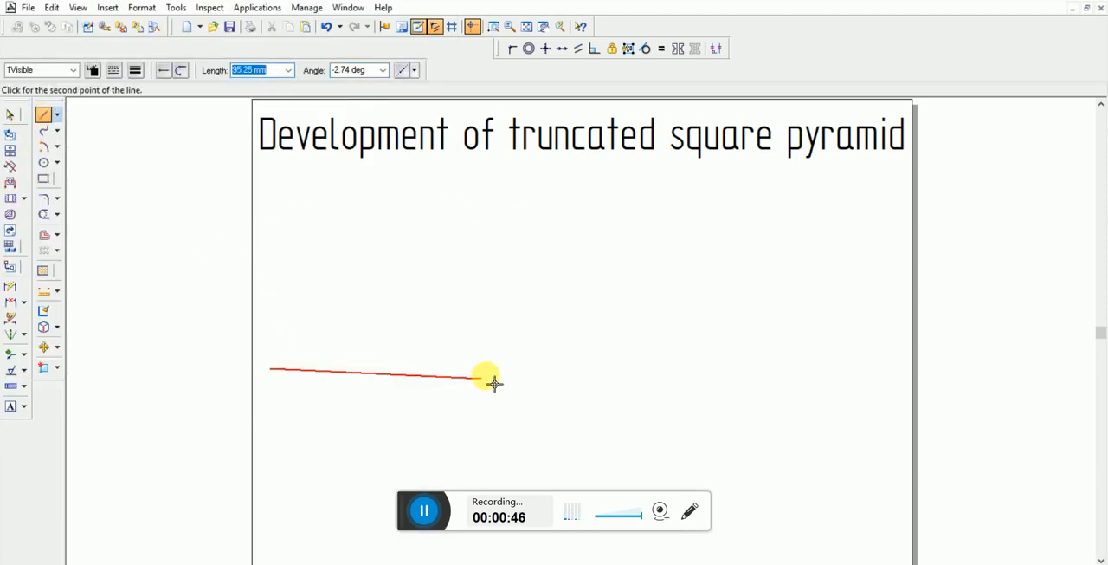
{"action": "left_click", "coordinate": [75, 70]}
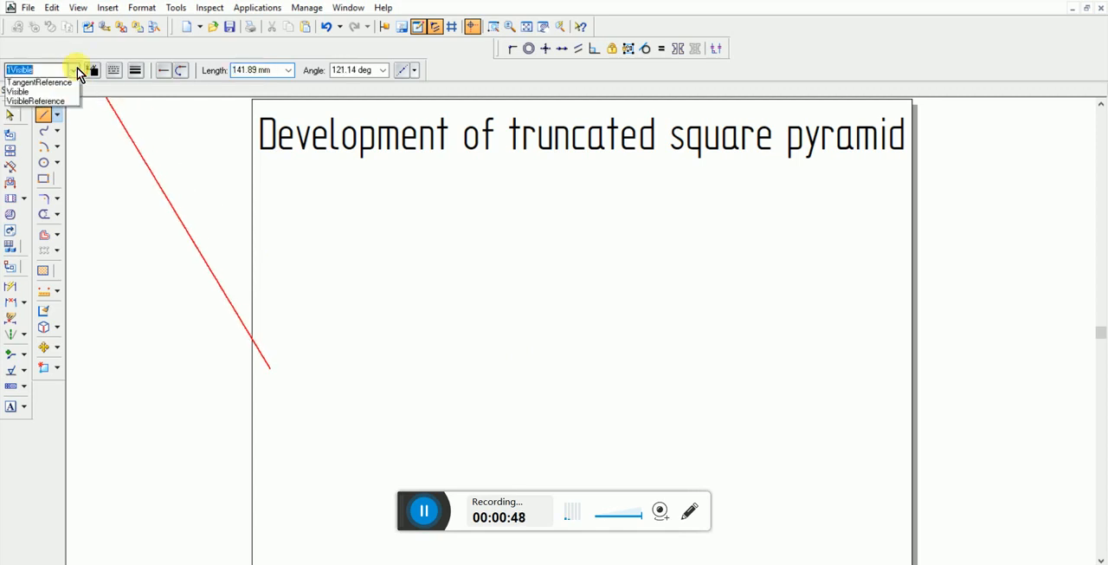
{"action": "left_click", "coordinate": [55, 122]}
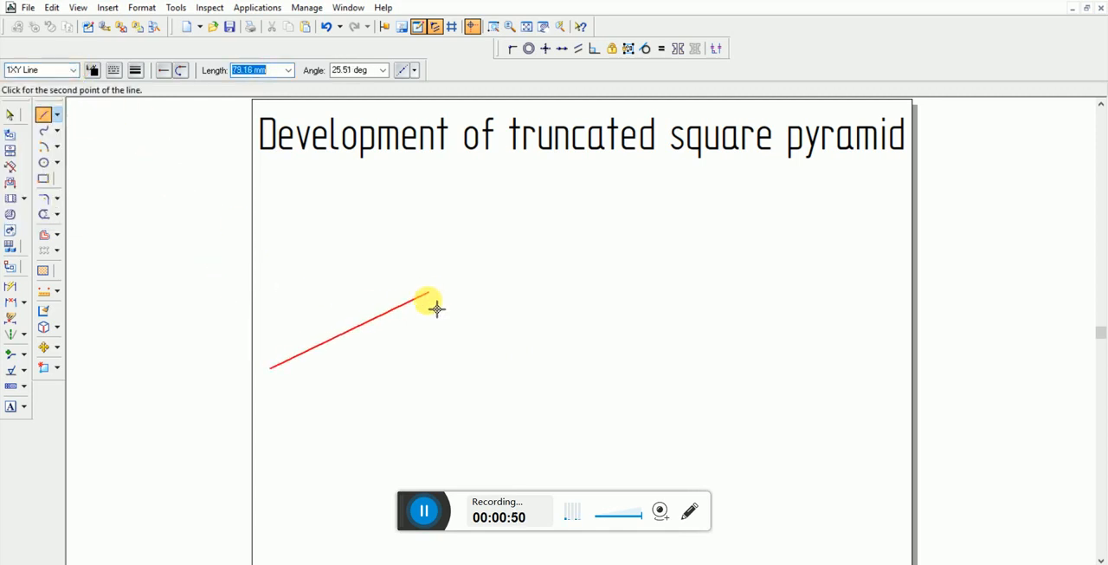
{"action": "left_click", "coordinate": [530, 378]}
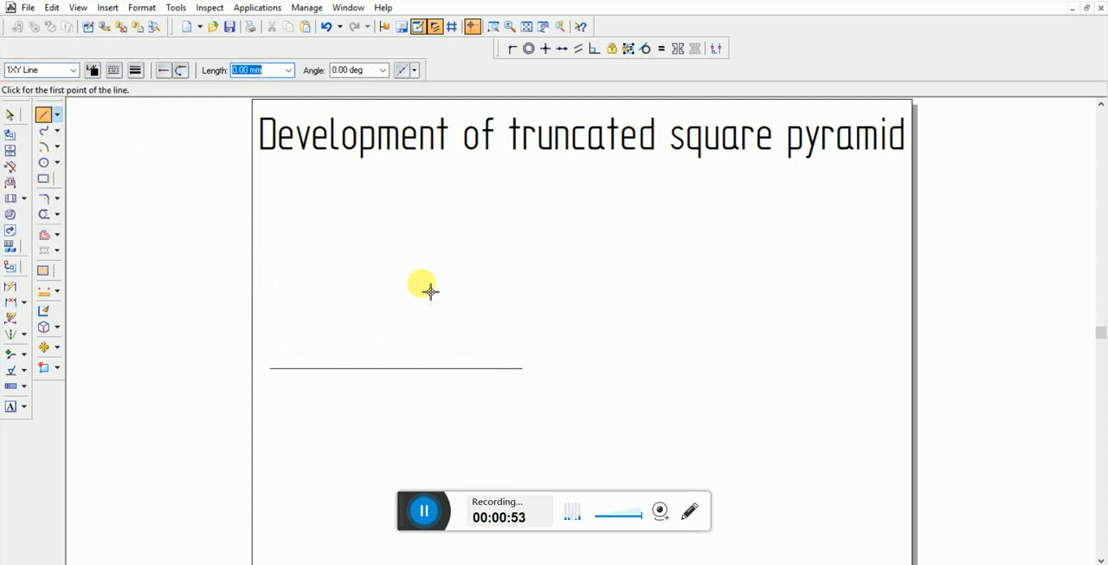
Label the left end of the horizontal reference line X and its right end Y
{"action": "left_click", "coordinate": [14, 410]}
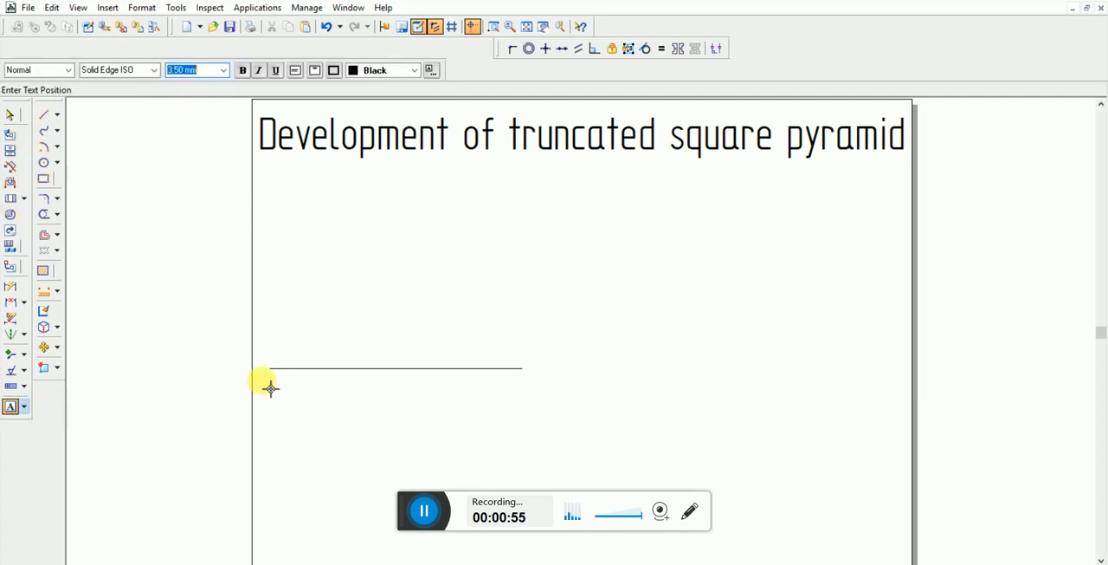
{"action": "left_click", "coordinate": [262, 370]}
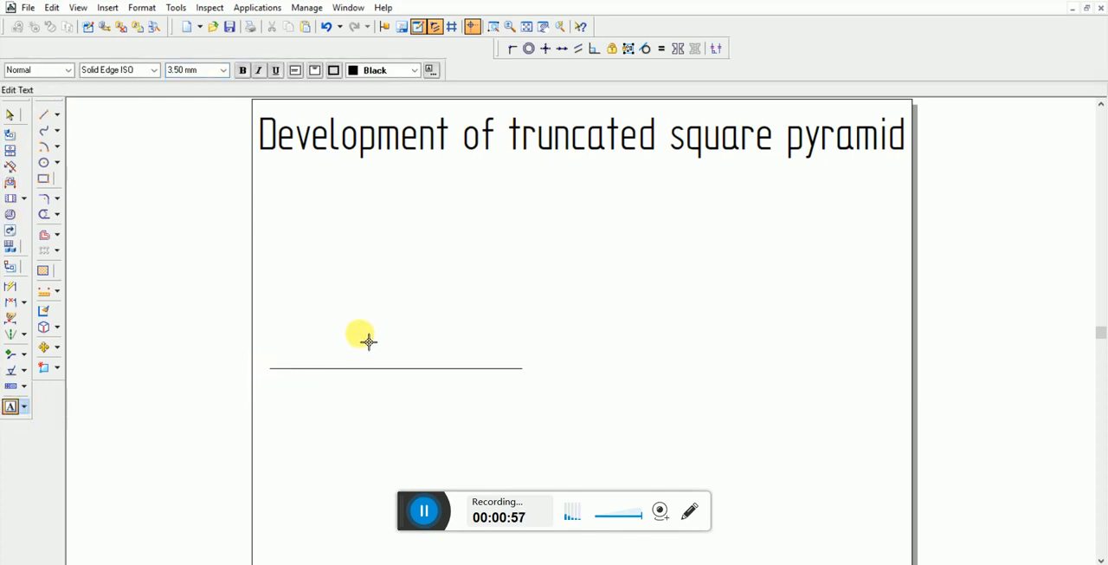
{"action": "type", "text": "X"}
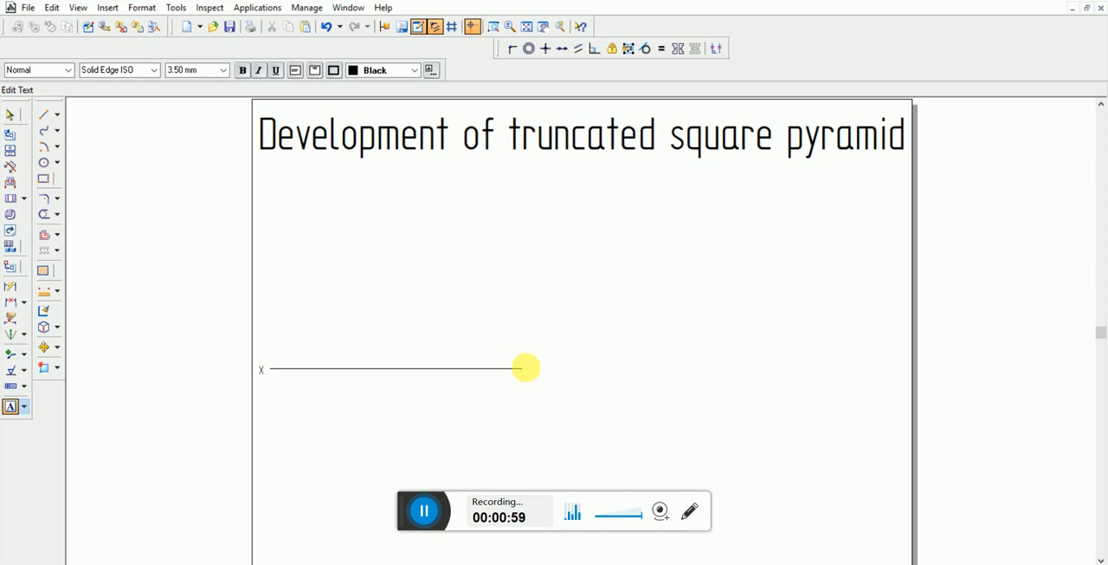
{"action": "left_click", "coordinate": [526, 370]}
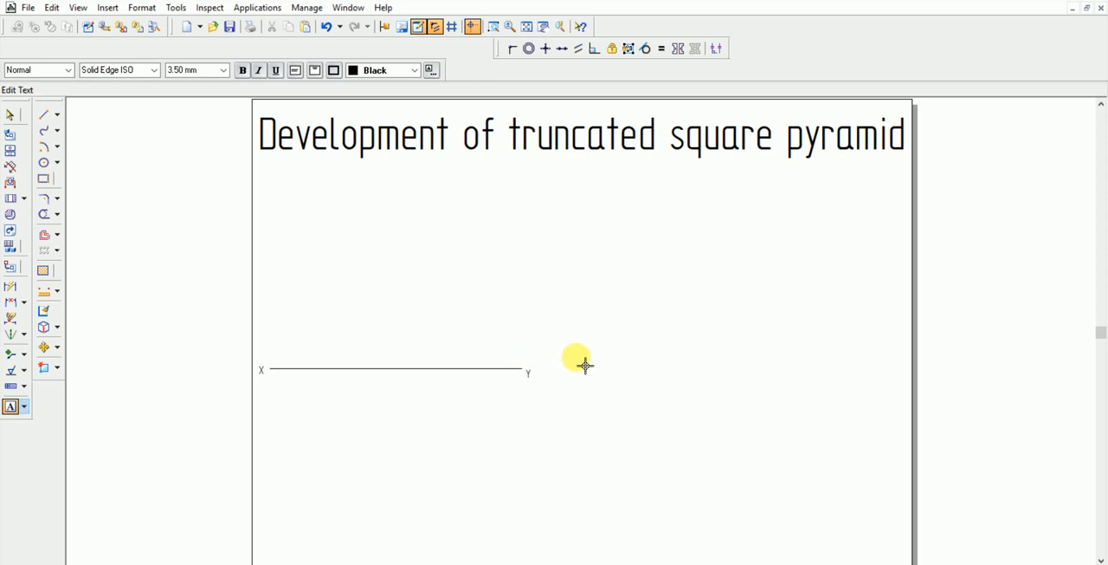
Draw a 50 mm by 50 mm square below the XY line for the pyramid's top view
{"action": "left_click", "coordinate": [45, 181]}
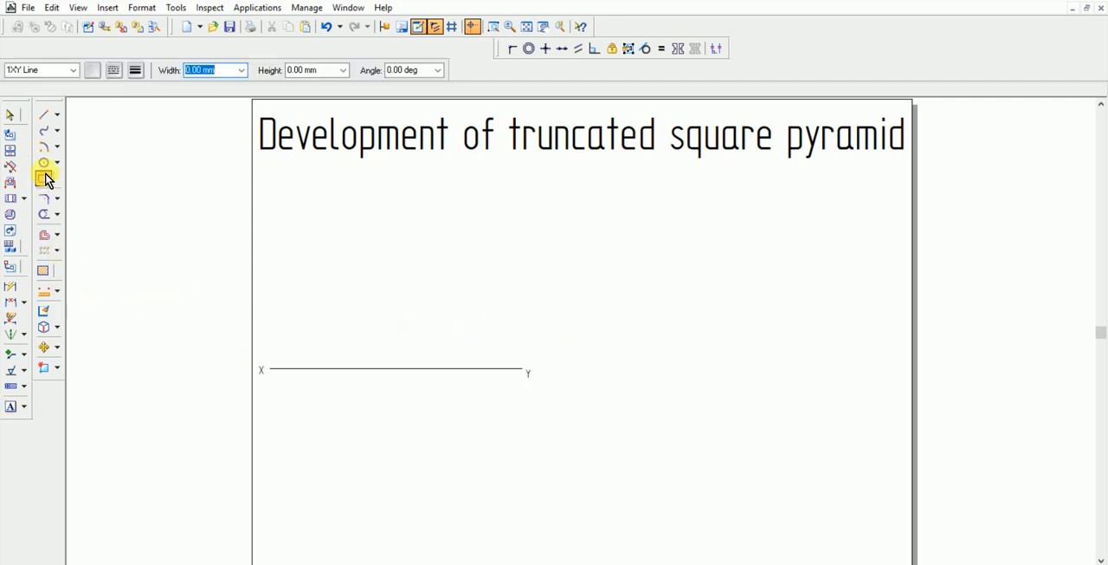
{"action": "left_click", "coordinate": [295, 409]}
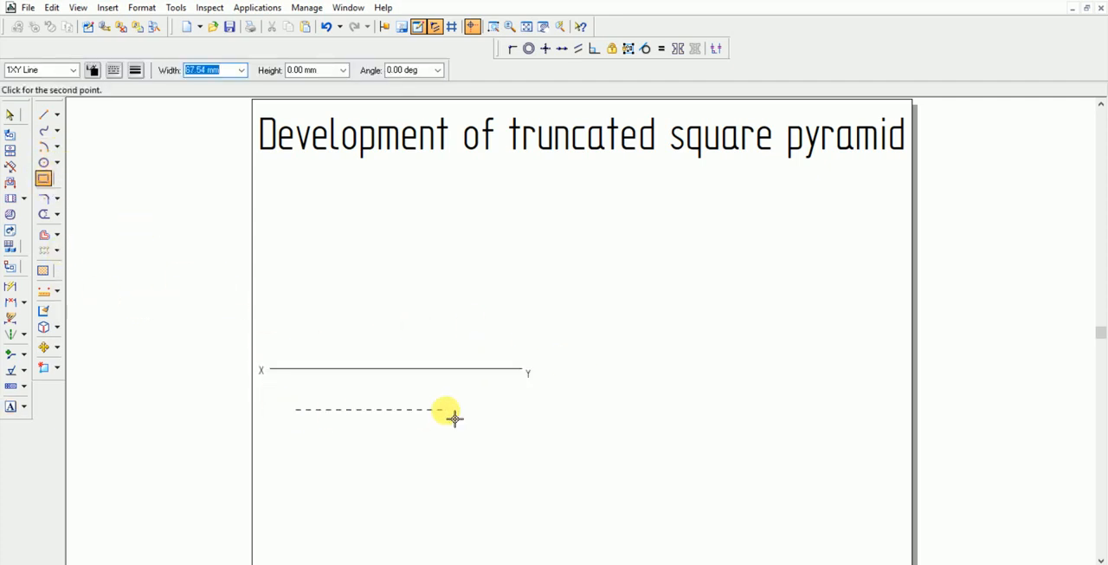
{"action": "type", "text": "50"}
{"action": "key", "text": "Tab"}
{"action": "type", "text": "50"}
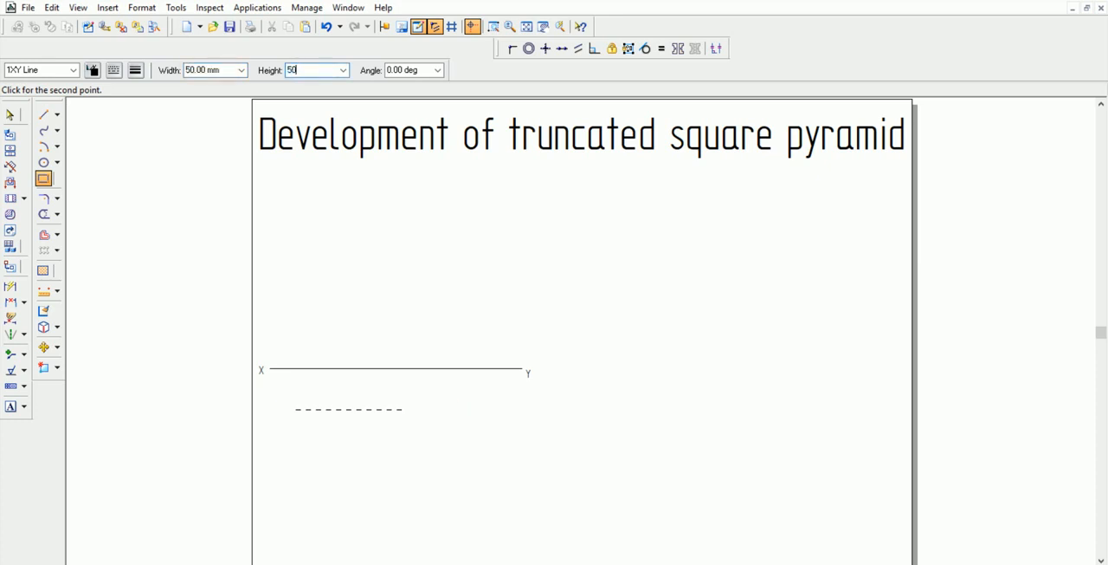
{"action": "key", "text": "Tab"}
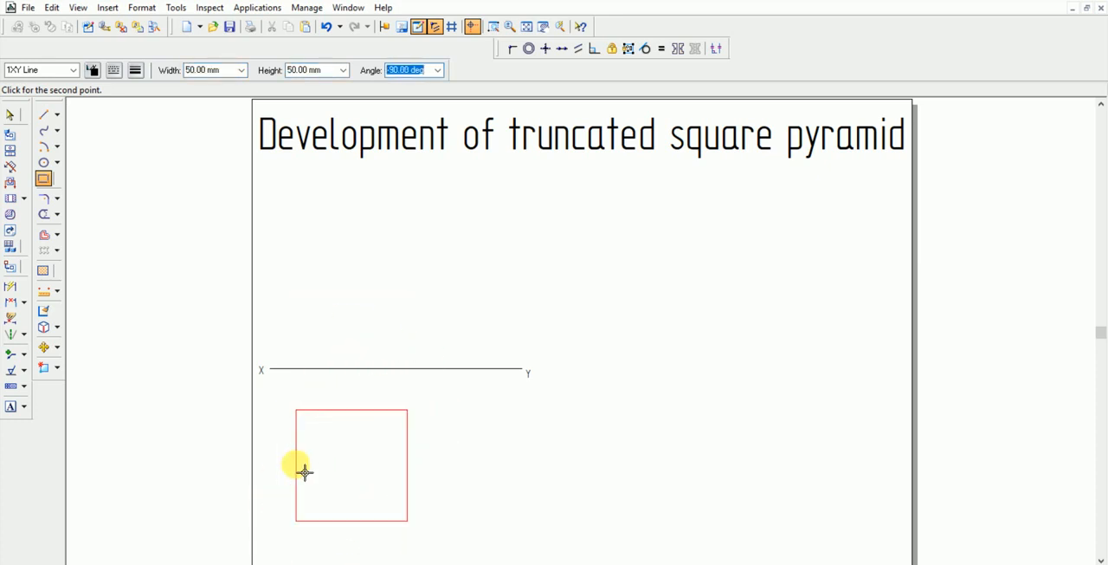
{"action": "left_click", "coordinate": [305, 467]}
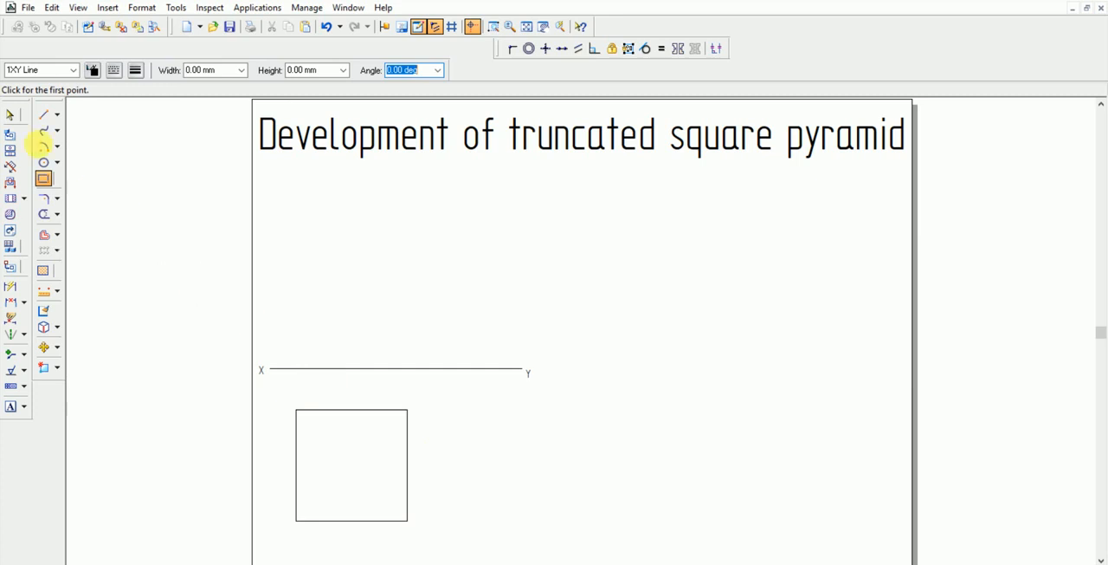
Change all four edges of the square to the 1Visible line style and clear the selection
{"action": "left_click", "coordinate": [10, 115]}
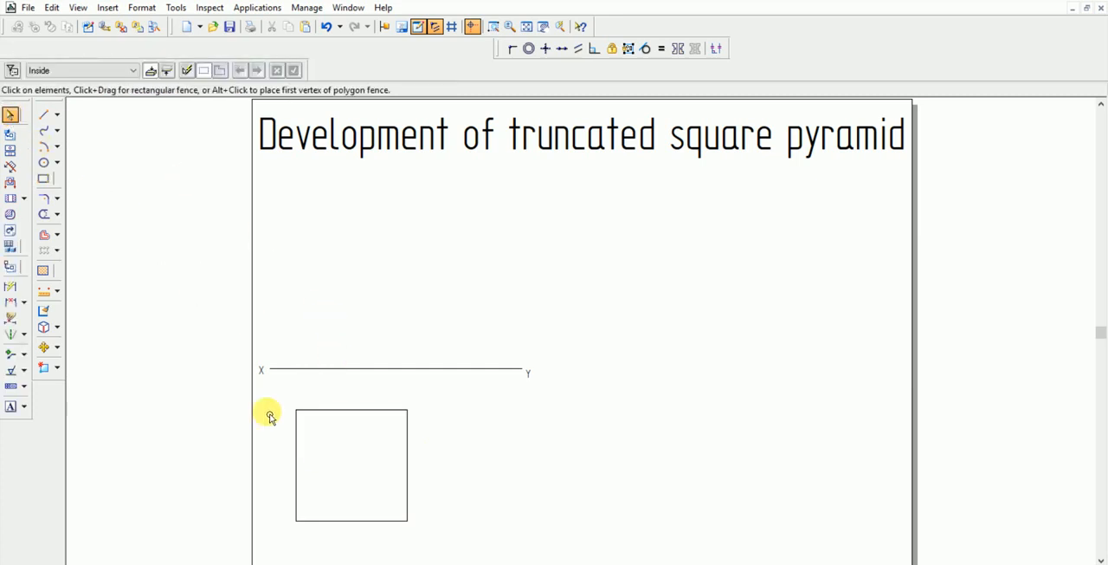
{"action": "left_click", "coordinate": [407, 515]}
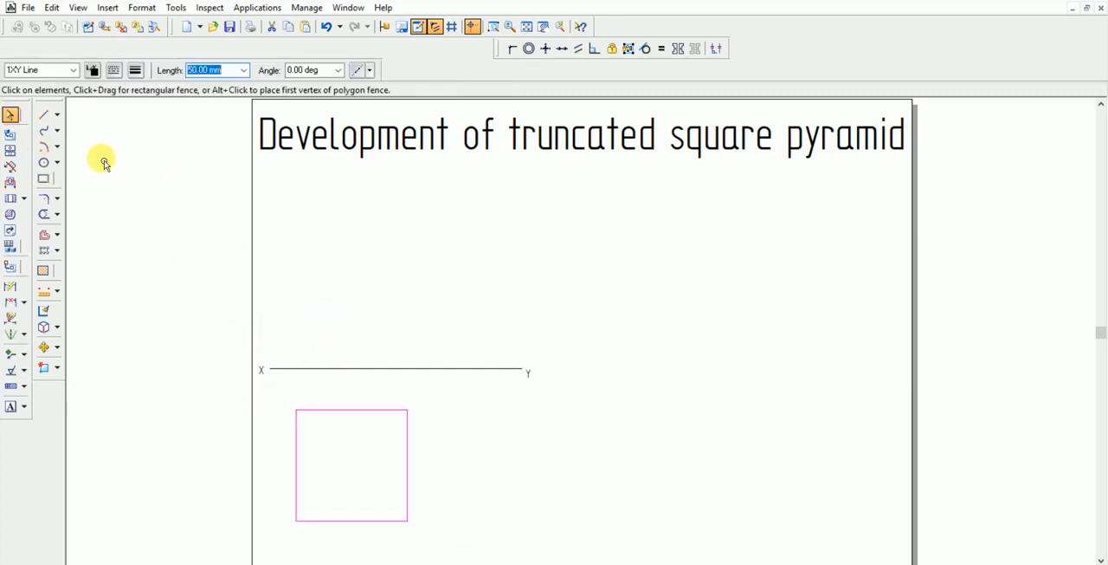
{"action": "left_click", "coordinate": [74, 70]}
{"action": "left_click", "coordinate": [38, 112]}
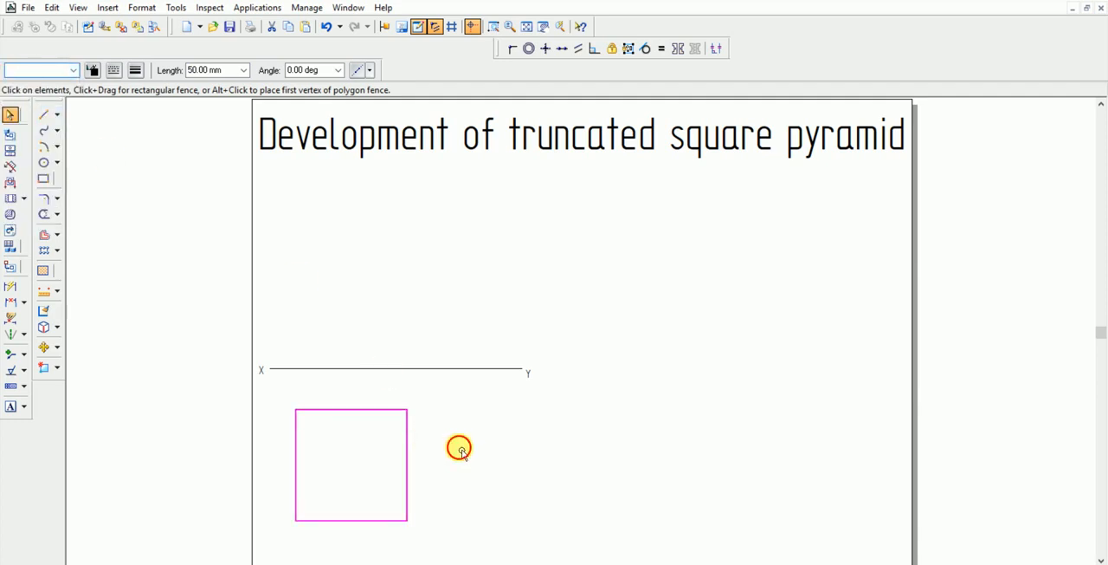
{"action": "left_click", "coordinate": [401, 411]}
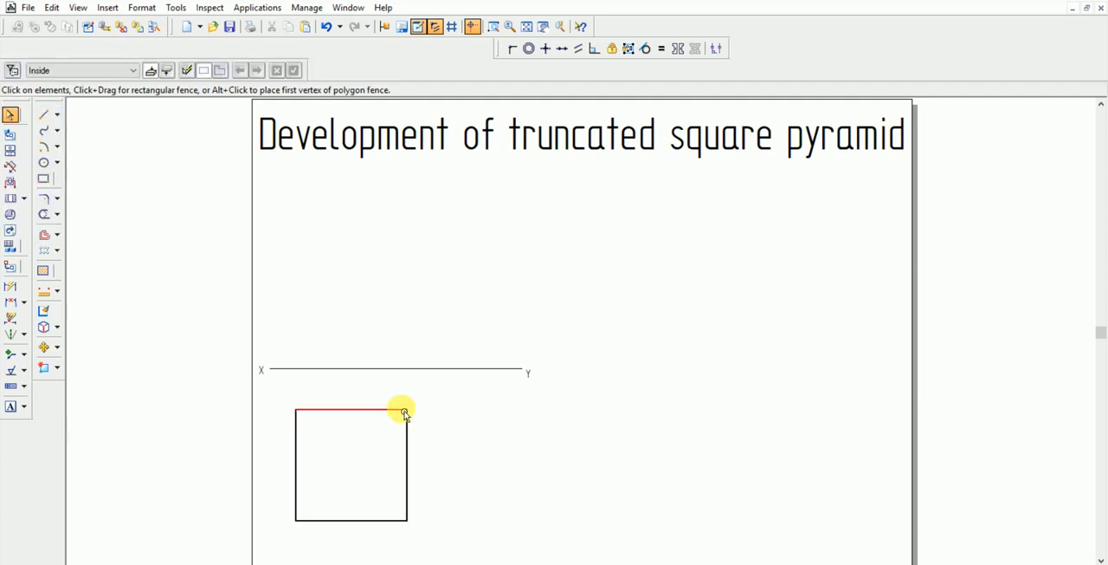
{"action": "left_click", "coordinate": [462, 420]}
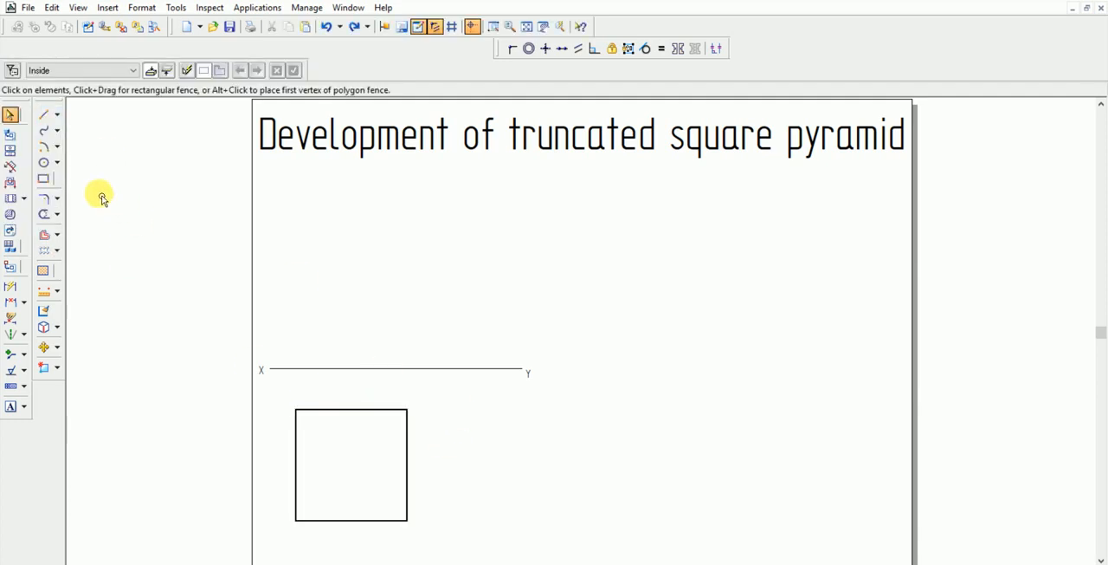
Shift the whole square to the right so it sits nearer the middle of the XY line
{"action": "mouse_move", "coordinate": [278, 396]}
{"action": "left_mouse_down"}
{"action": "mouse_move", "coordinate": [447, 532]}
{"action": "mouse_move", "coordinate": [433, 545]}
{"action": "left_mouse_up"}
{"action": "left_click_drag", "start_coordinate": [405, 441], "coordinate": [433, 440]}
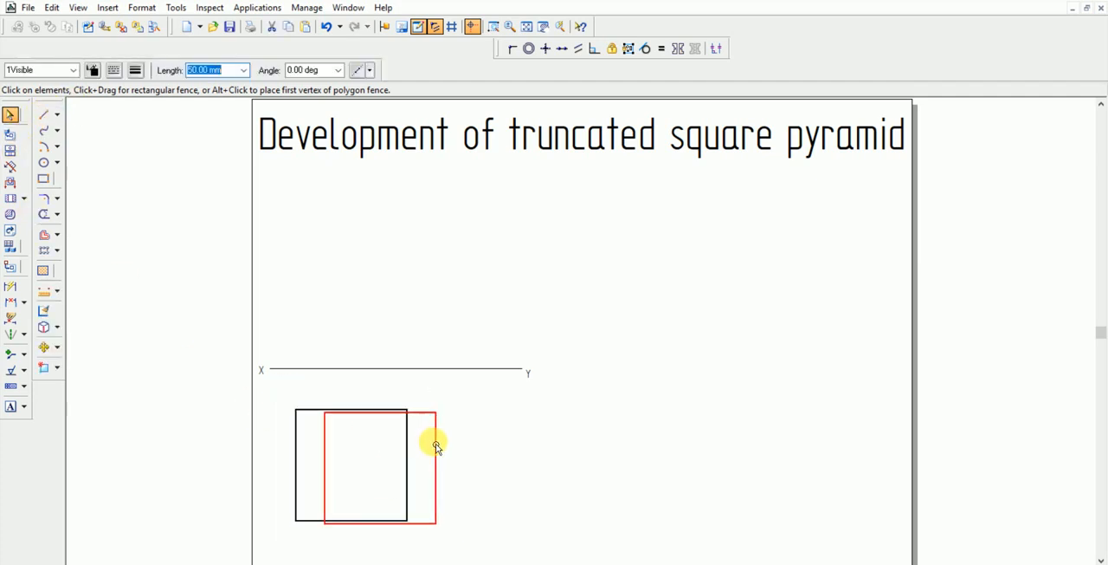
{"action": "left_click", "coordinate": [554, 463]}
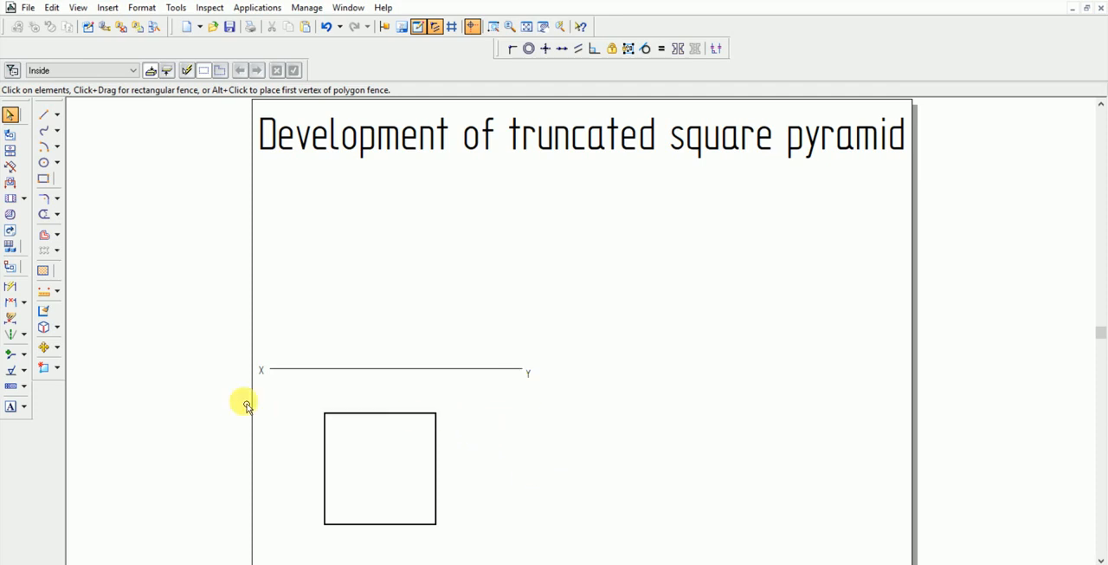
Dimension the square's left and bottom edges, placing both dimensions outside the square
{"action": "left_click", "coordinate": [10, 287]}
{"action": "left_click", "coordinate": [334, 452]}
{"action": "left_click", "coordinate": [303, 457]}
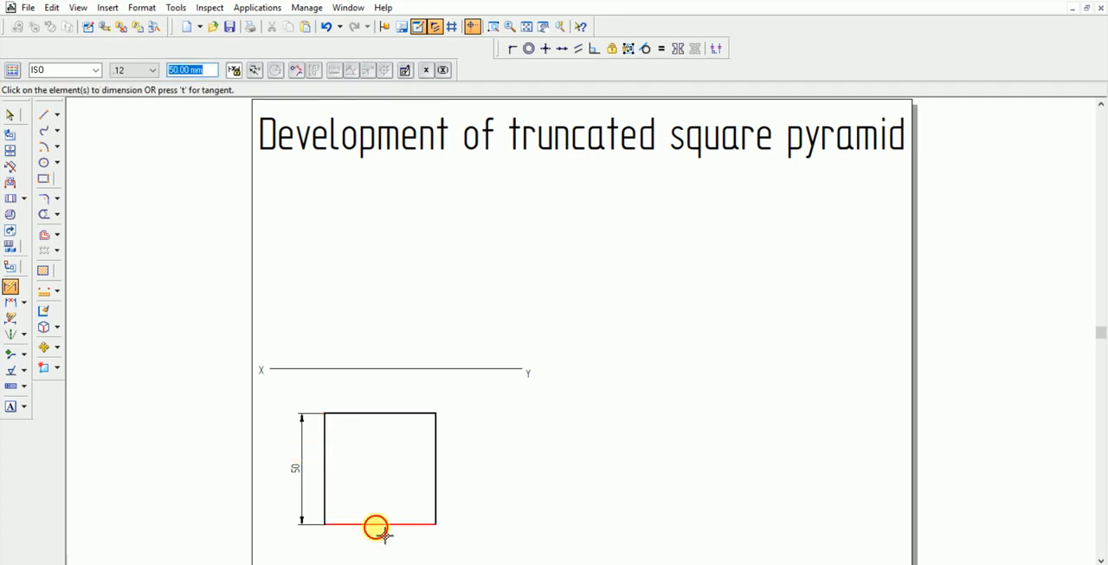
{"action": "left_click", "coordinate": [376, 525]}
{"action": "left_click", "coordinate": [381, 538]}
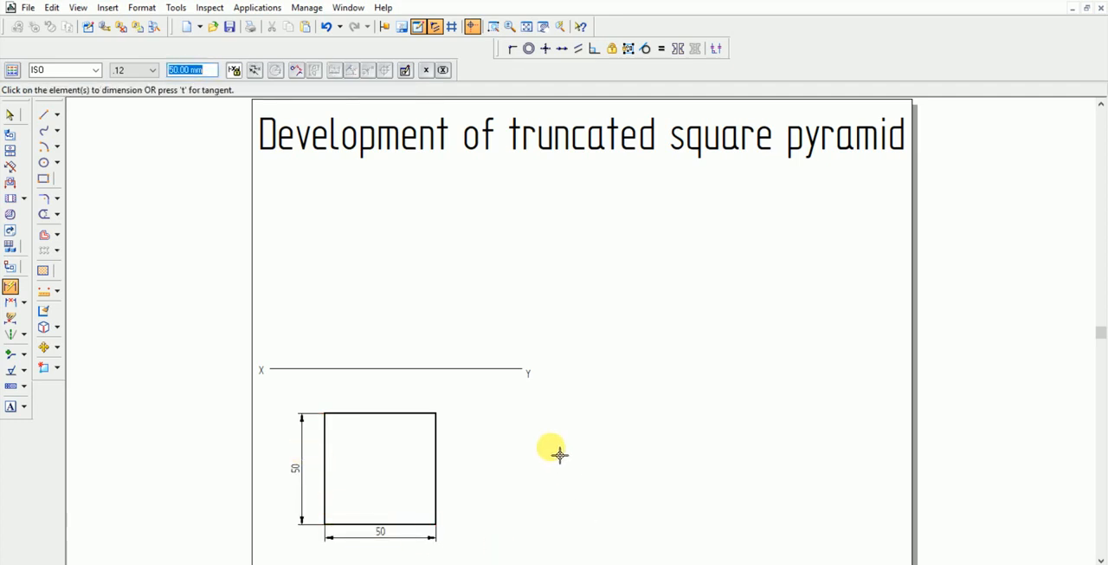
Draw both diagonals of the square between opposite corners in the 1Projection Line style
{"action": "left_click", "coordinate": [44, 114]}
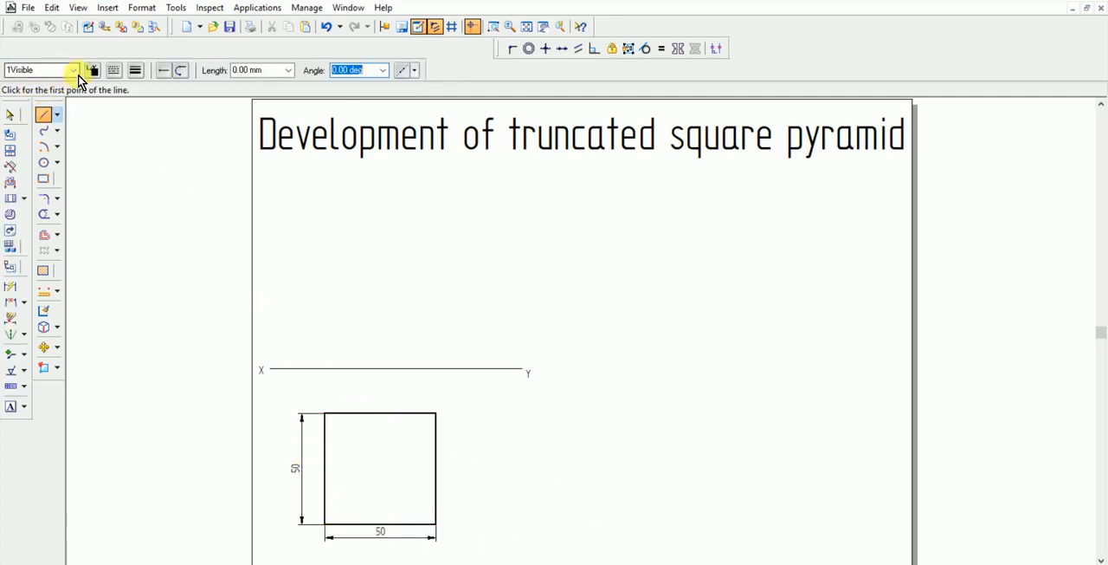
{"action": "left_click", "coordinate": [71, 71]}
{"action": "left_click", "coordinate": [48, 102]}
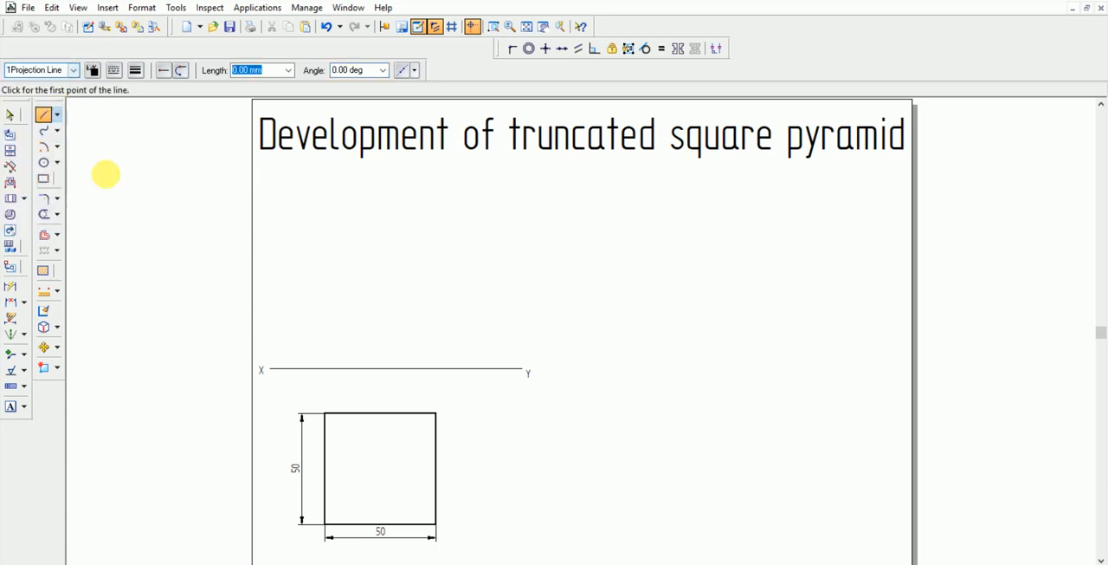
{"action": "left_click", "coordinate": [326, 523]}
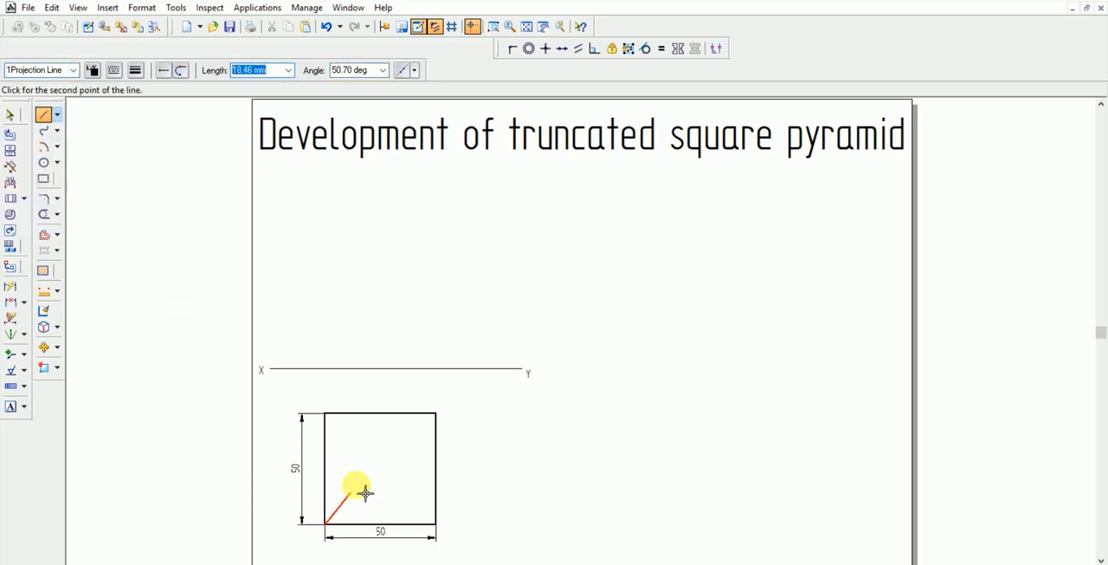
{"action": "left_click", "coordinate": [435, 414]}
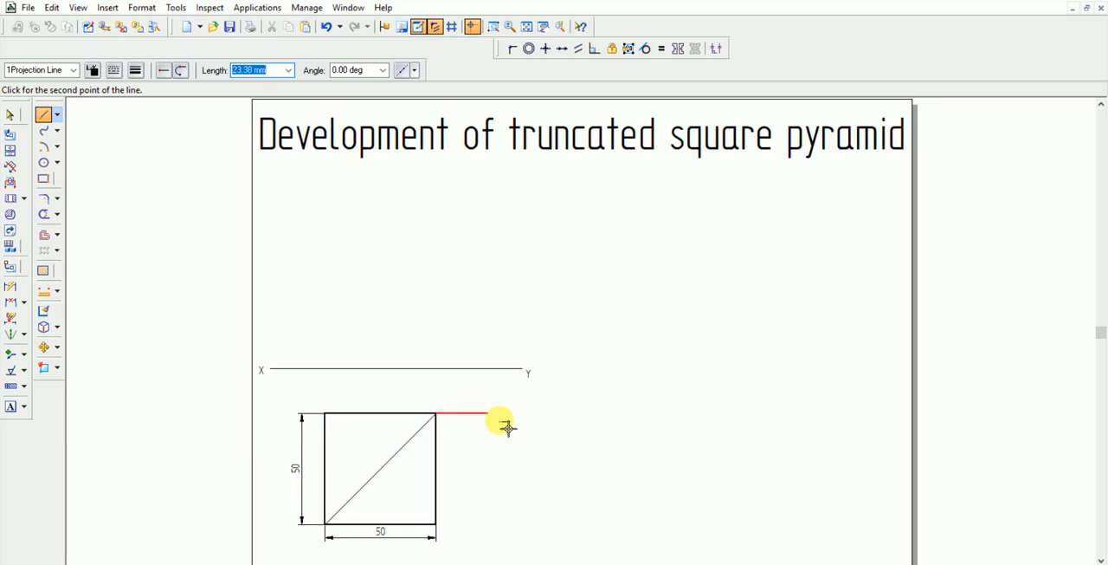
{"action": "left_click", "coordinate": [441, 528]}
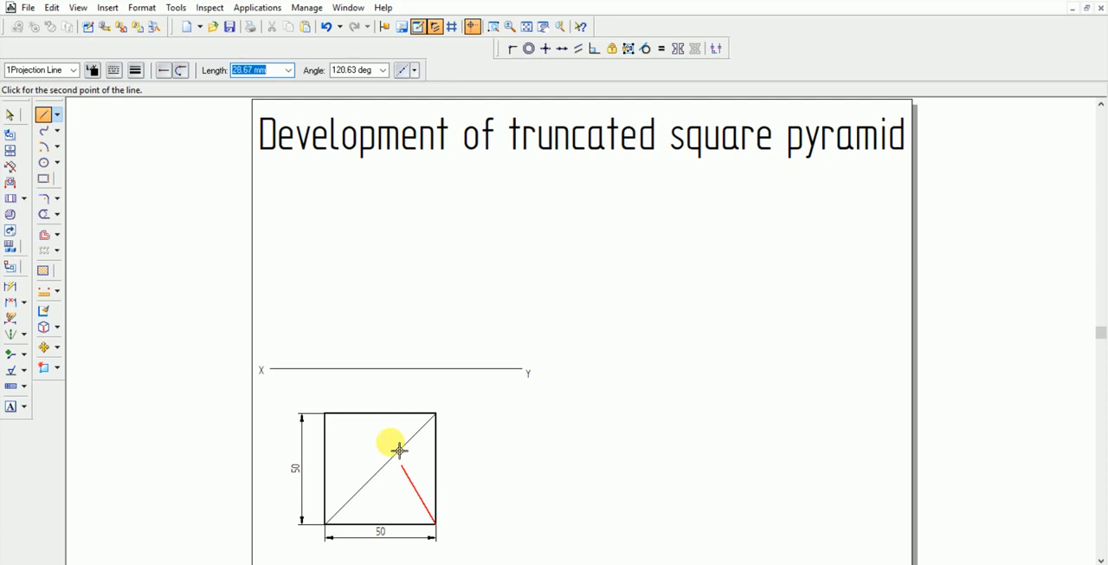
{"action": "left_click", "coordinate": [334, 418]}
{"action": "key", "text": "Escape"}
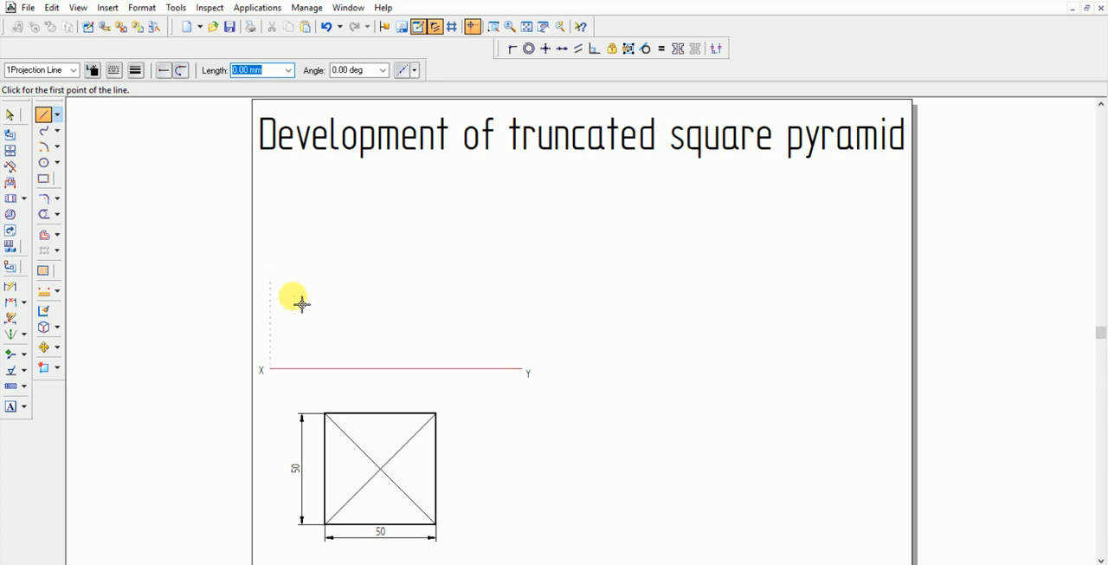
Draw vertical projection lines from the square's two upper corners up to the XY line
{"action": "left_click", "coordinate": [335, 422]}
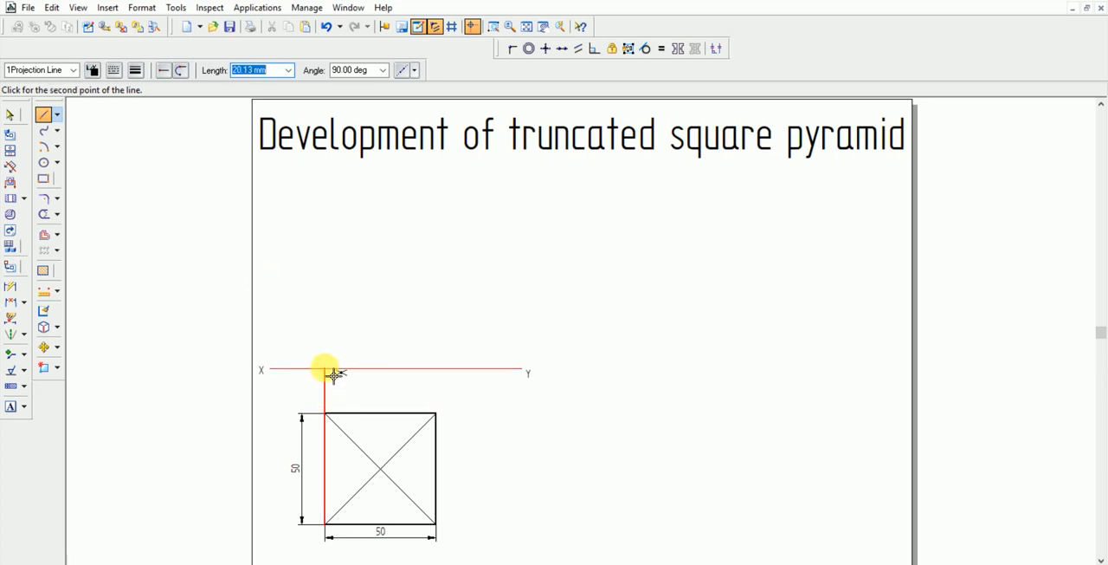
{"action": "left_click", "coordinate": [334, 374]}
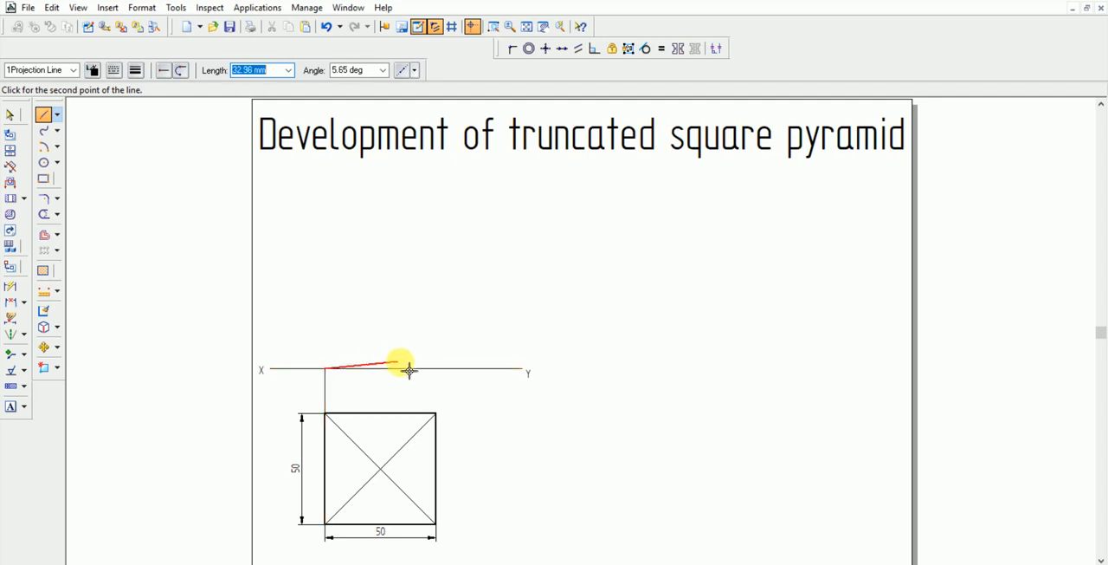
{"action": "left_click", "coordinate": [444, 419]}
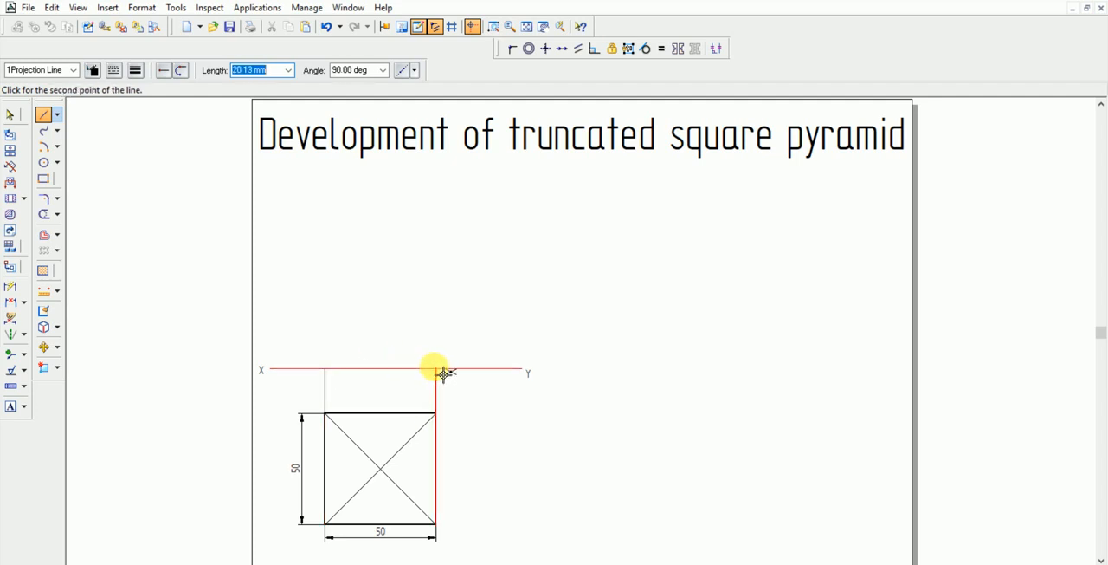
{"action": "left_click", "coordinate": [444, 374]}
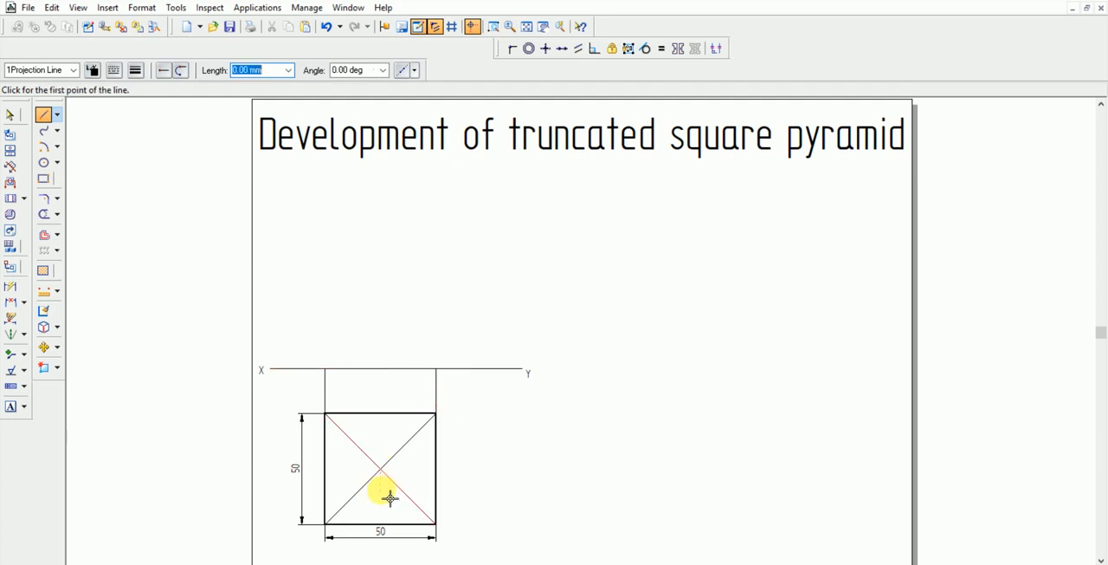
Draw a vertical axis in the 1center style from the square's centre to the XY line, then continue it 80 mm above
{"action": "left_click", "coordinate": [74, 69]}
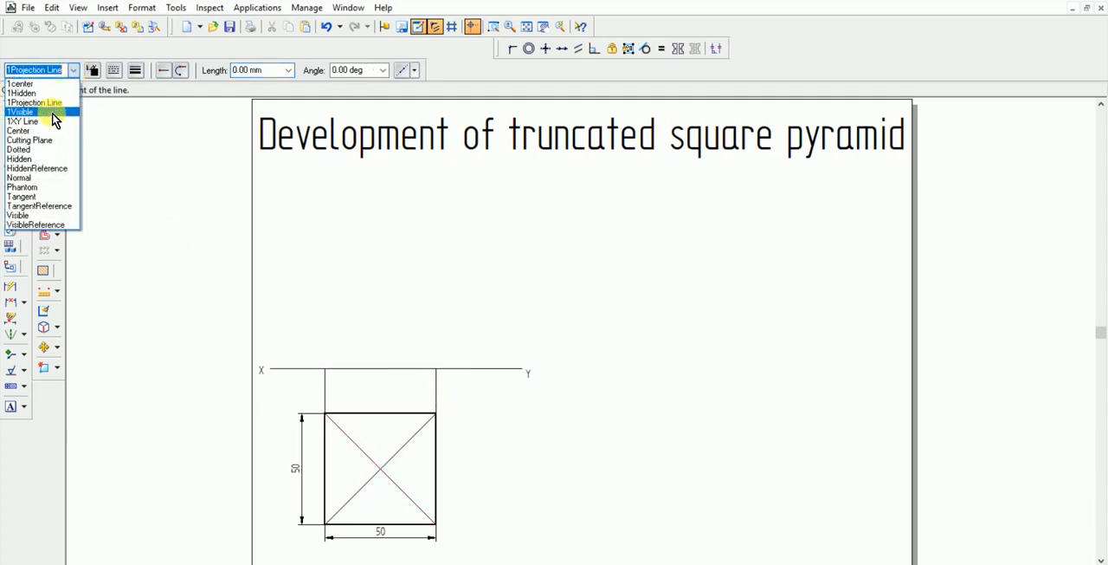
{"action": "left_click", "coordinate": [35, 83]}
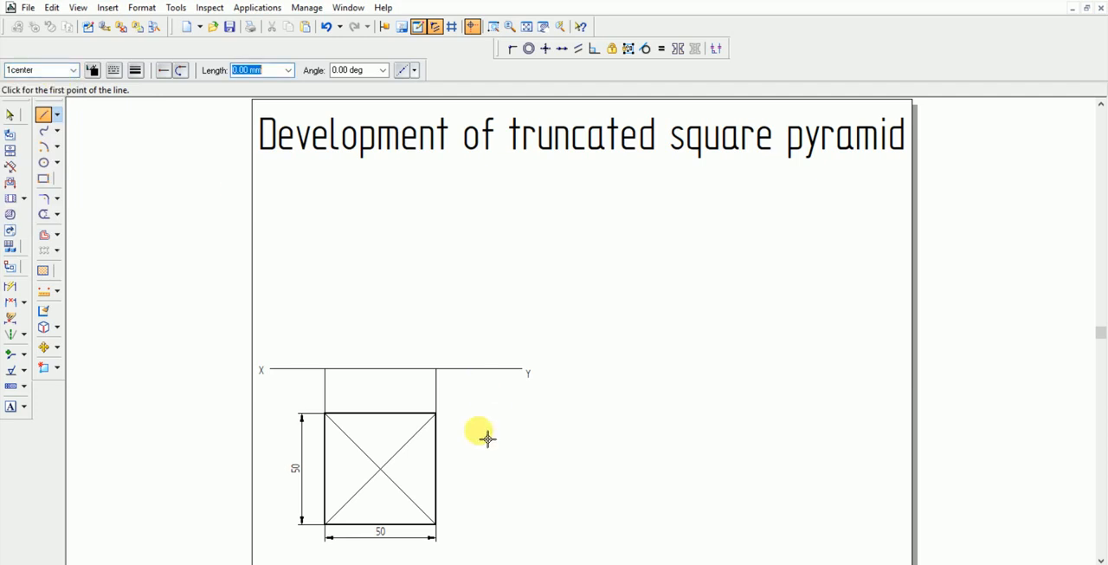
{"action": "left_click", "coordinate": [380, 468]}
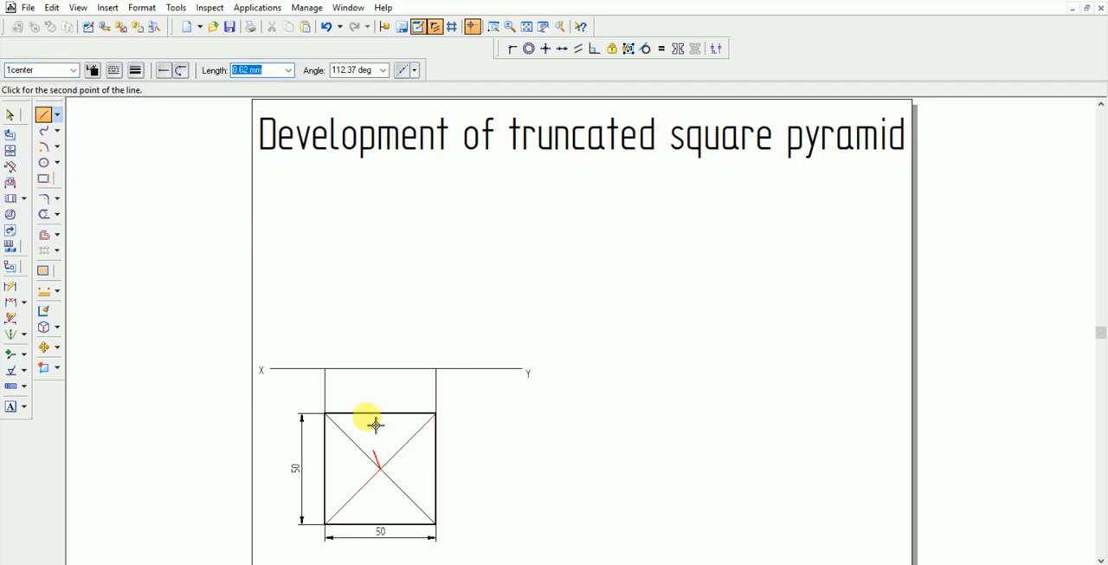
{"action": "left_click", "coordinate": [381, 370]}
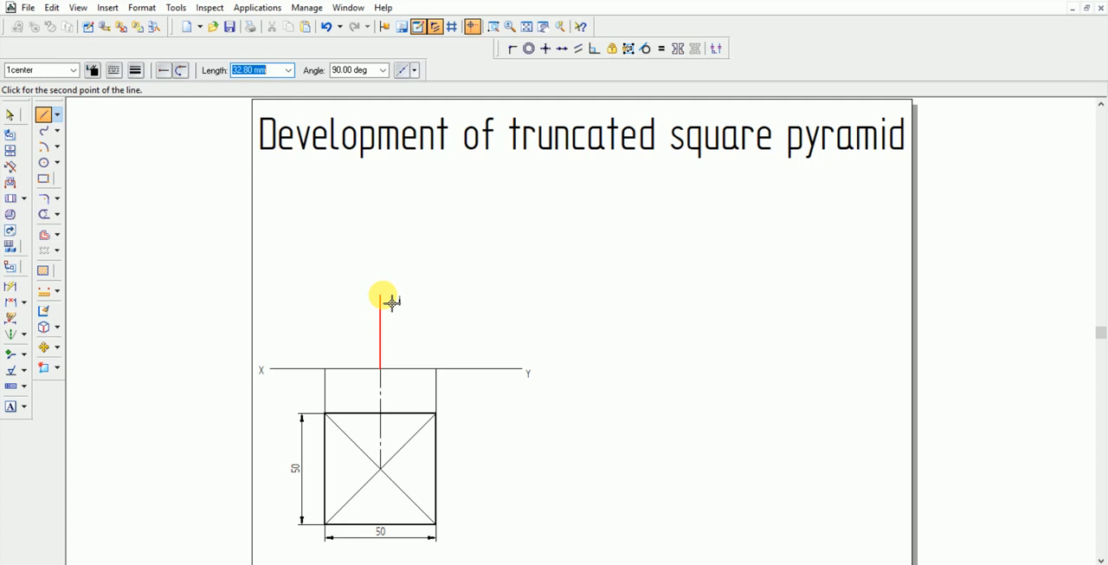
{"action": "type", "text": "80"}
{"action": "key", "text": "Tab"}
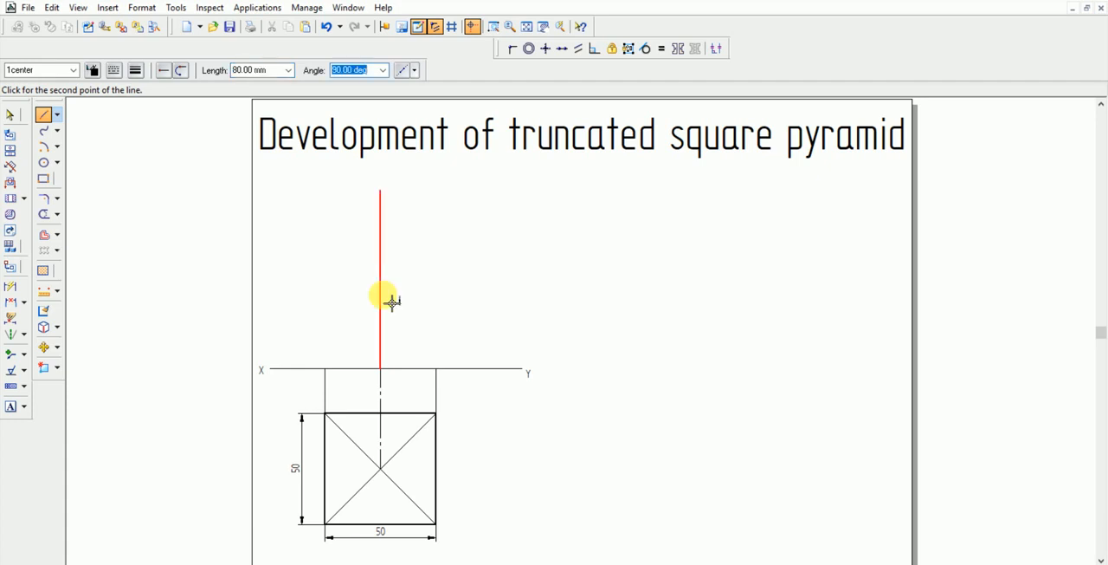
{"action": "key", "text": "Return"}
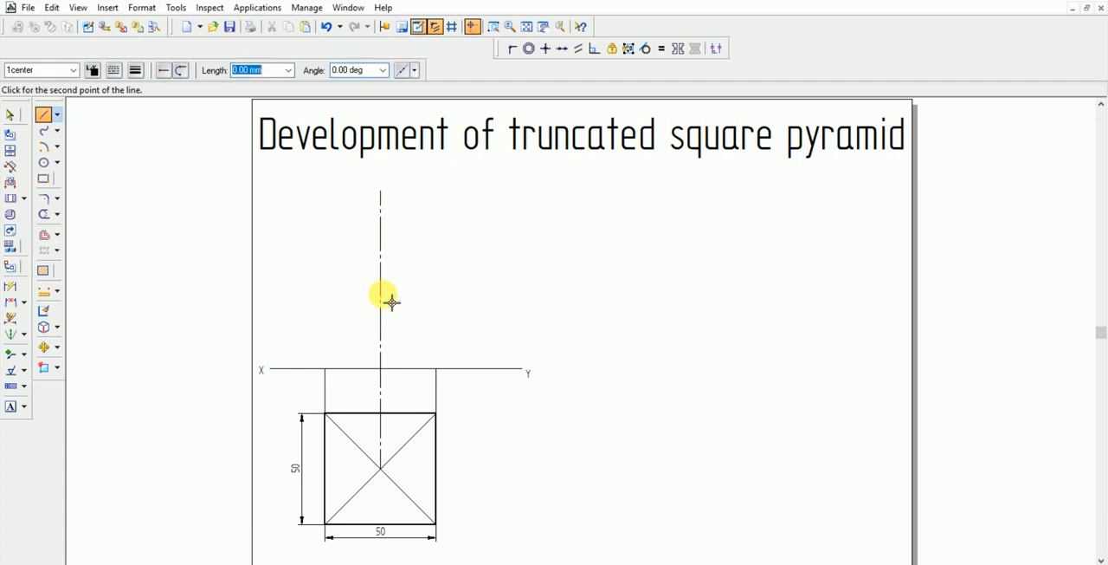
Draw the pyramid's triangular front view in the 1Visible style, joining the axis's upper end to both projected corners on the XY line
{"action": "left_click", "coordinate": [71, 73]}
{"action": "left_click", "coordinate": [26, 112]}
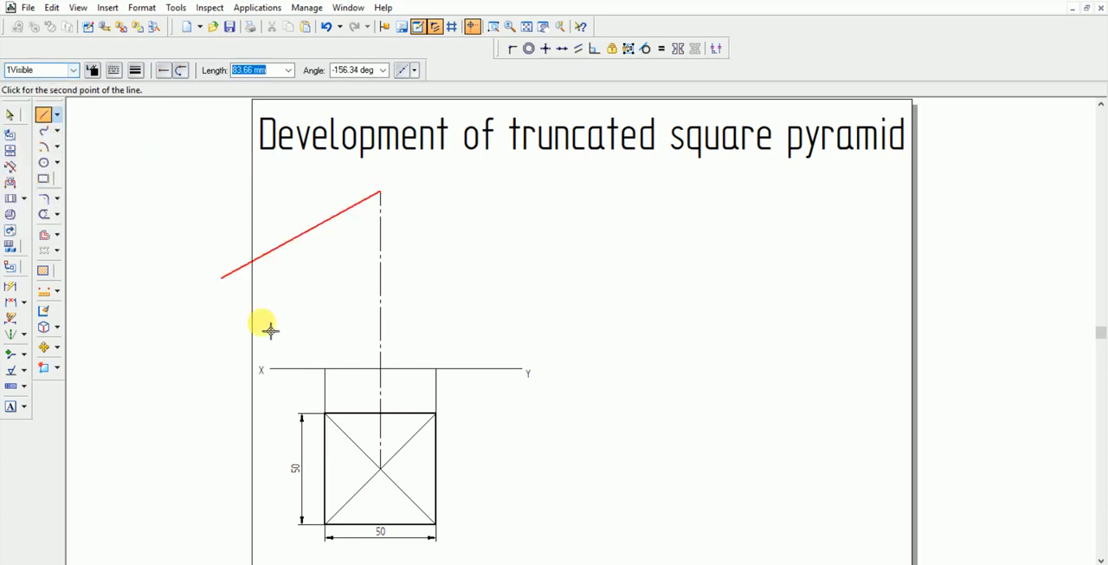
{"action": "left_click", "coordinate": [334, 374]}
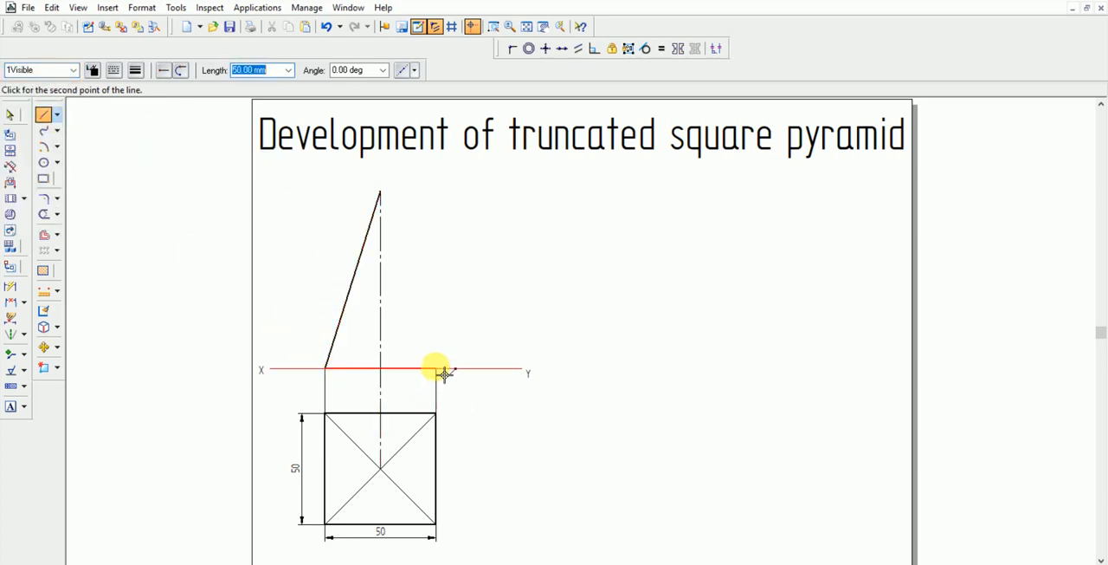
{"action": "left_click", "coordinate": [445, 374]}
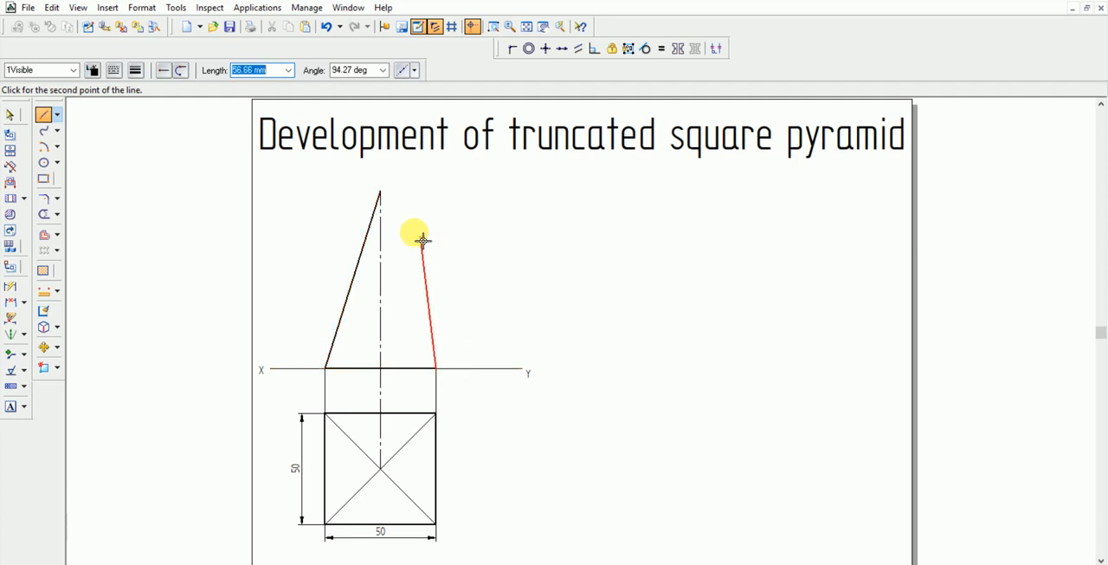
{"action": "left_click", "coordinate": [390, 199]}
{"action": "key", "text": "Escape"}
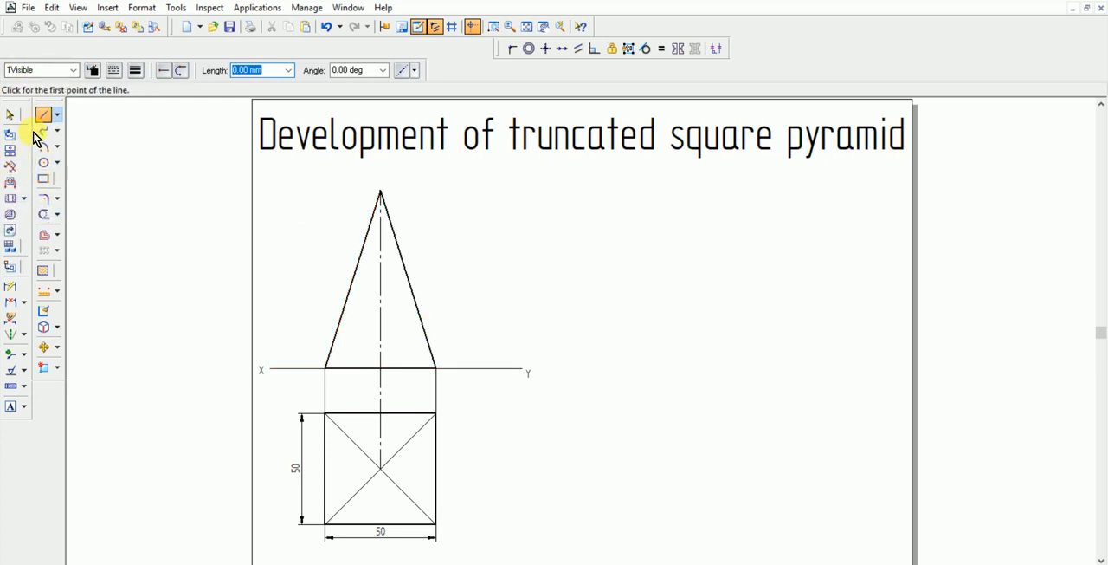
Draw two horizontal lines across the triangle in the 1Projection Line style, about 40 mm and 62 mm above the XY line
{"action": "left_click", "coordinate": [74, 70]}
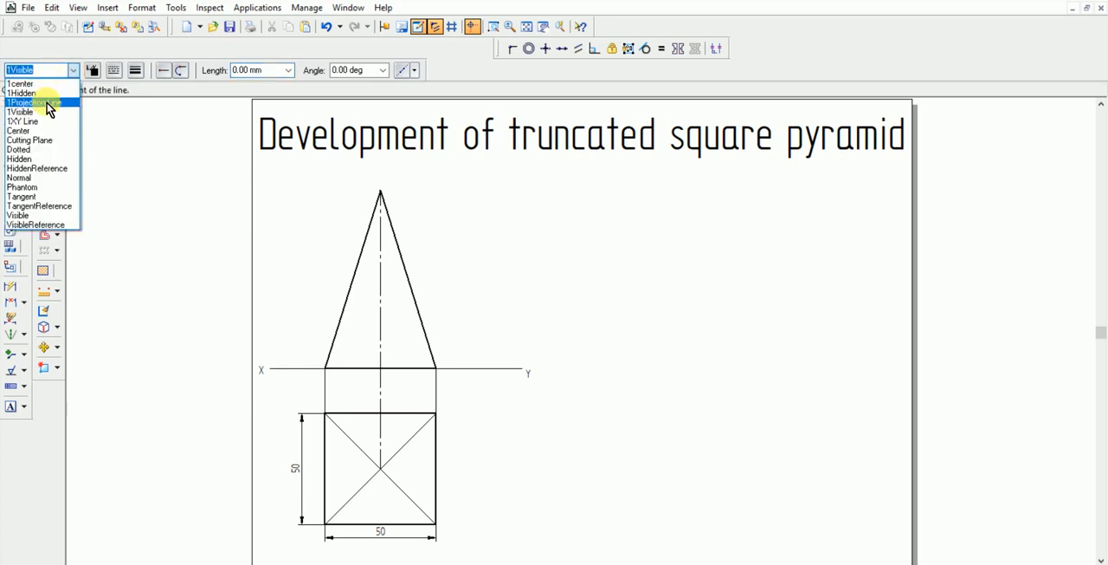
{"action": "left_click", "coordinate": [46, 103]}
{"action": "left_click", "coordinate": [277, 279]}
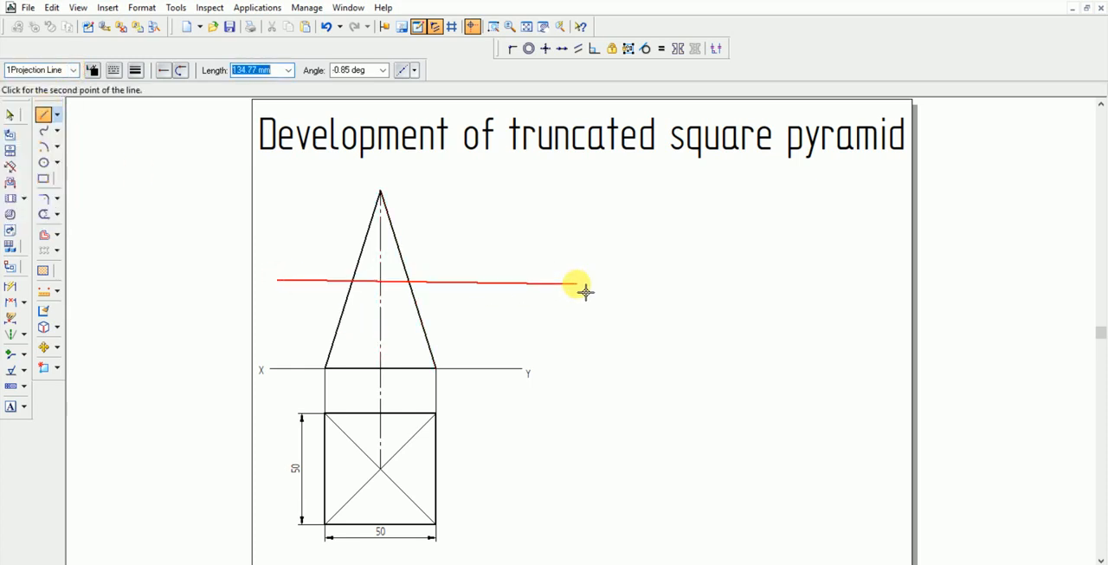
{"action": "left_click", "coordinate": [541, 280]}
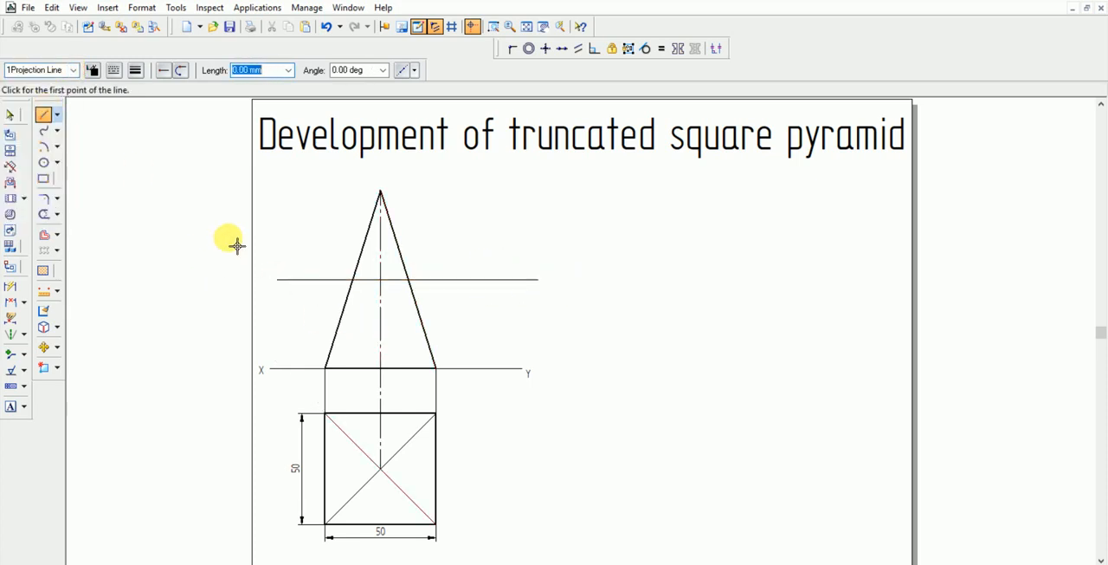
{"action": "left_click", "coordinate": [277, 232]}
{"action": "left_click", "coordinate": [528, 231]}
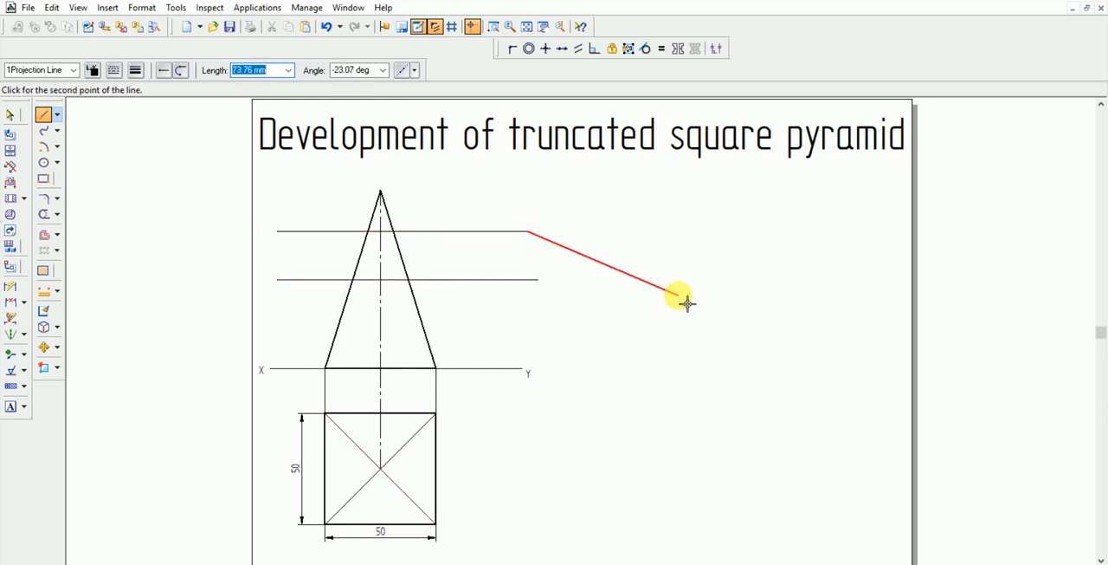
{"action": "key", "text": "Escape"}
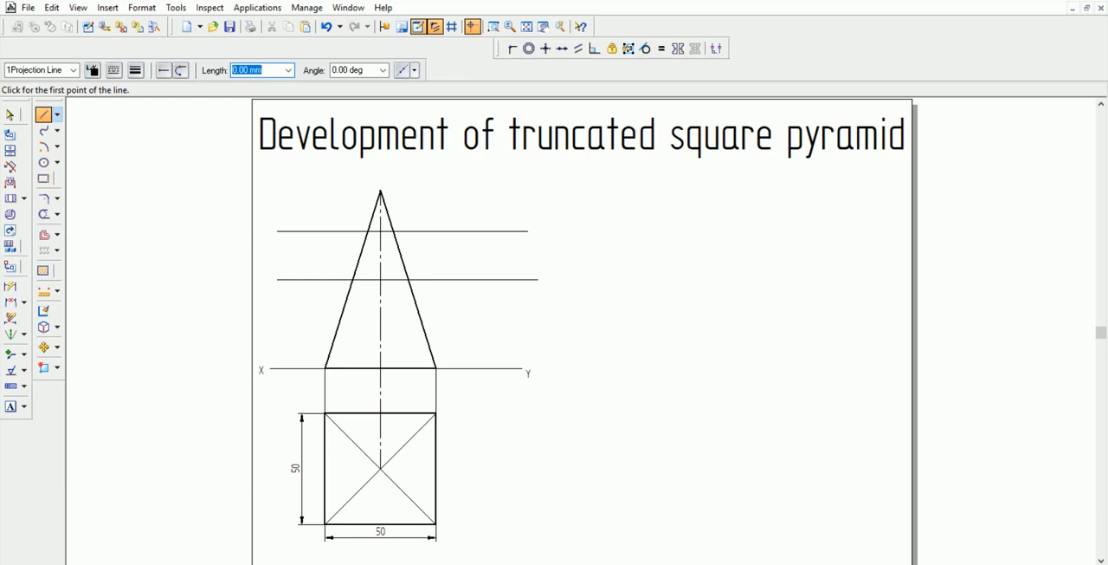
Dimension the height of the lower horizontal line above the XY line, placing the dimension outside the triangle
{"action": "left_click", "coordinate": [10, 286]}
{"action": "left_click", "coordinate": [318, 370]}
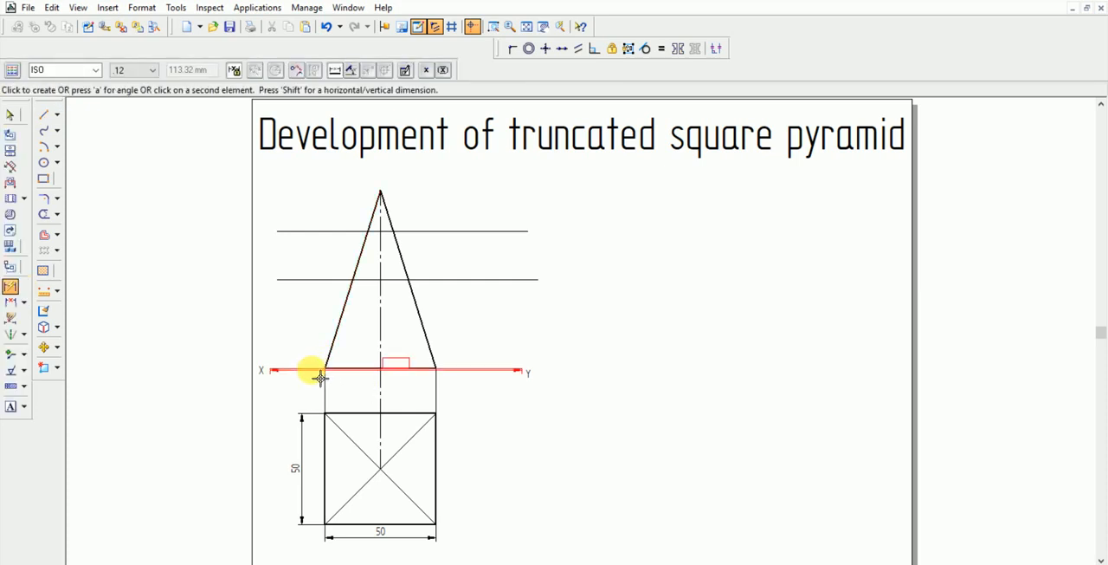
{"action": "left_click", "coordinate": [322, 281]}
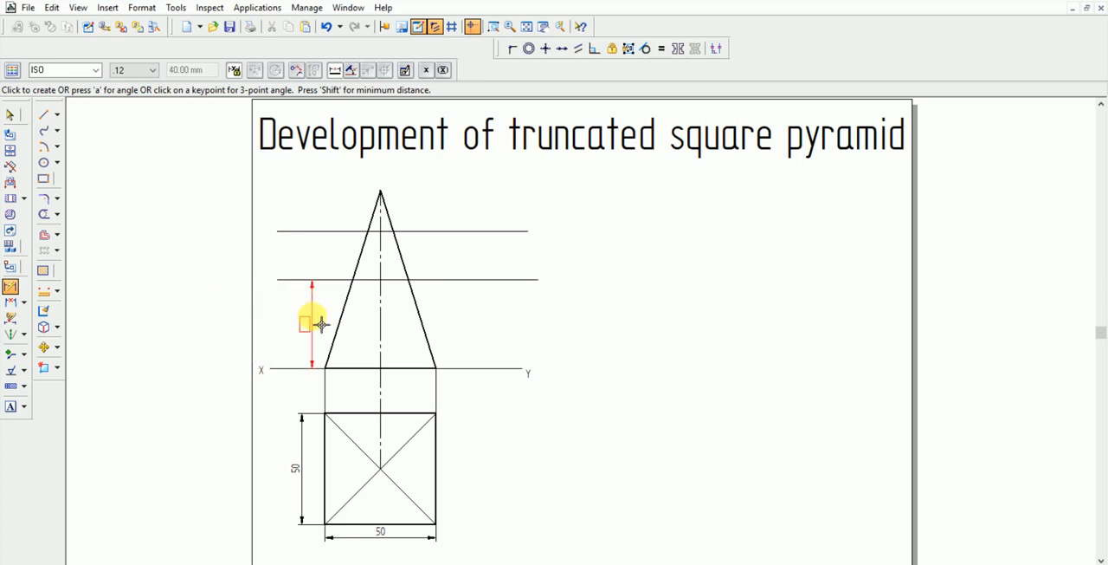
{"action": "left_click", "coordinate": [294, 321]}
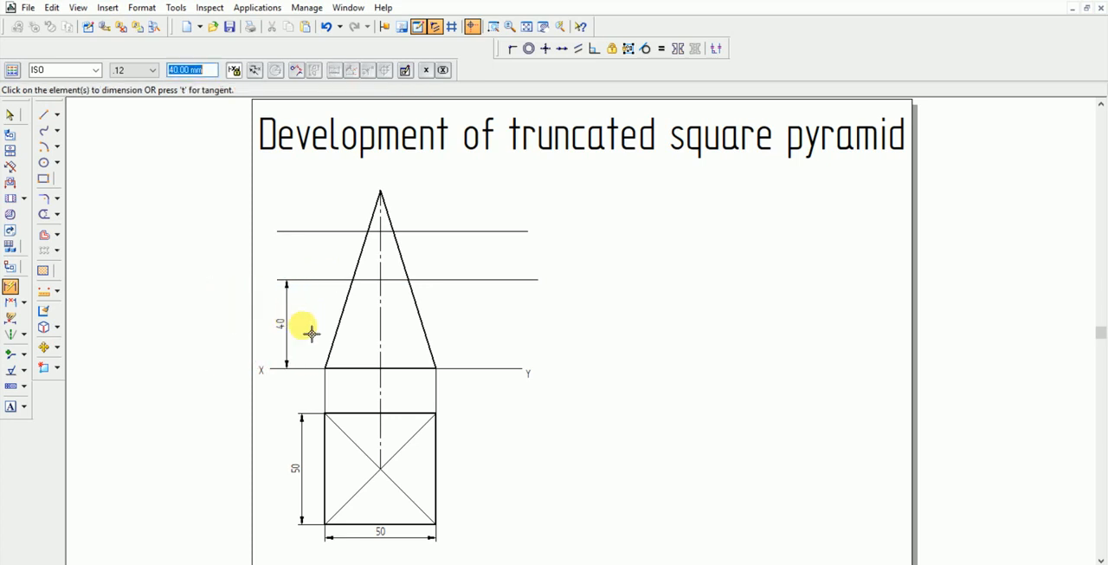
Dimension the upper horizontal line's height above the XY line and set it to 60 mm
{"action": "left_click", "coordinate": [321, 375]}
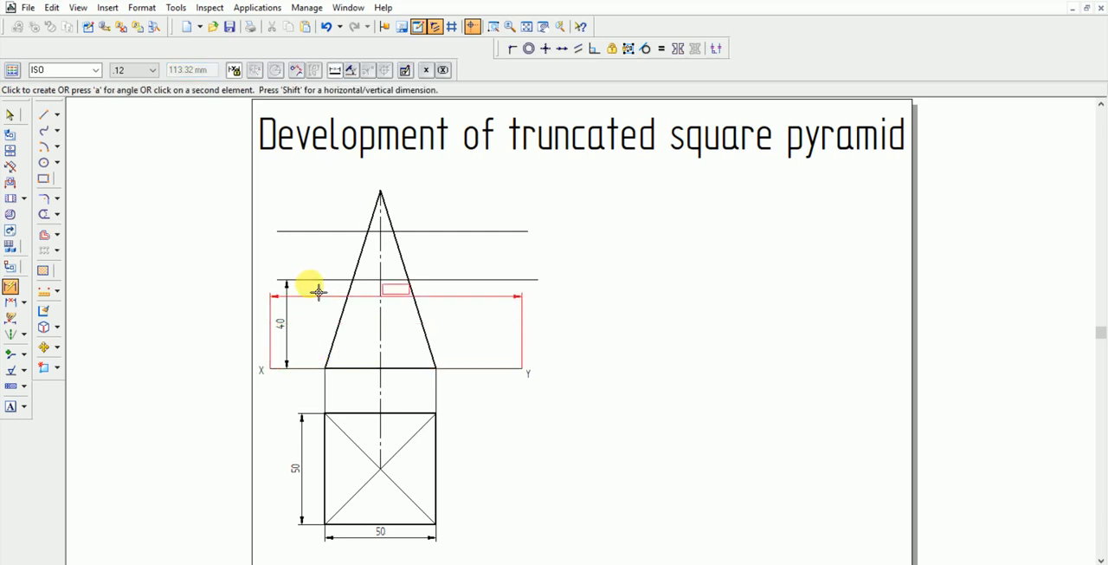
{"action": "left_click", "coordinate": [317, 234]}
{"action": "left_click", "coordinate": [316, 312]}
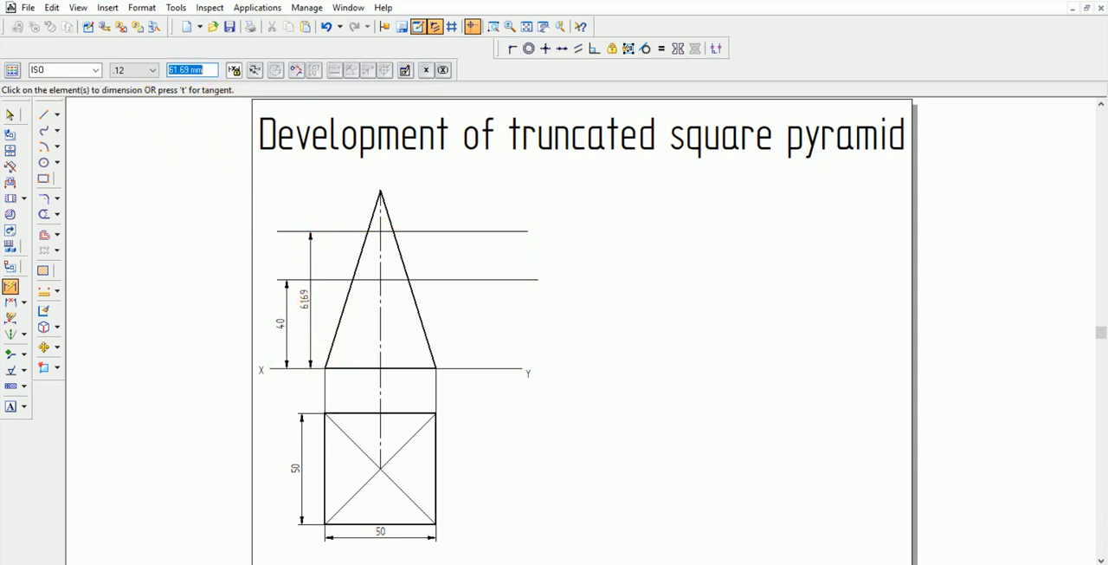
{"action": "key", "text": "Return"}
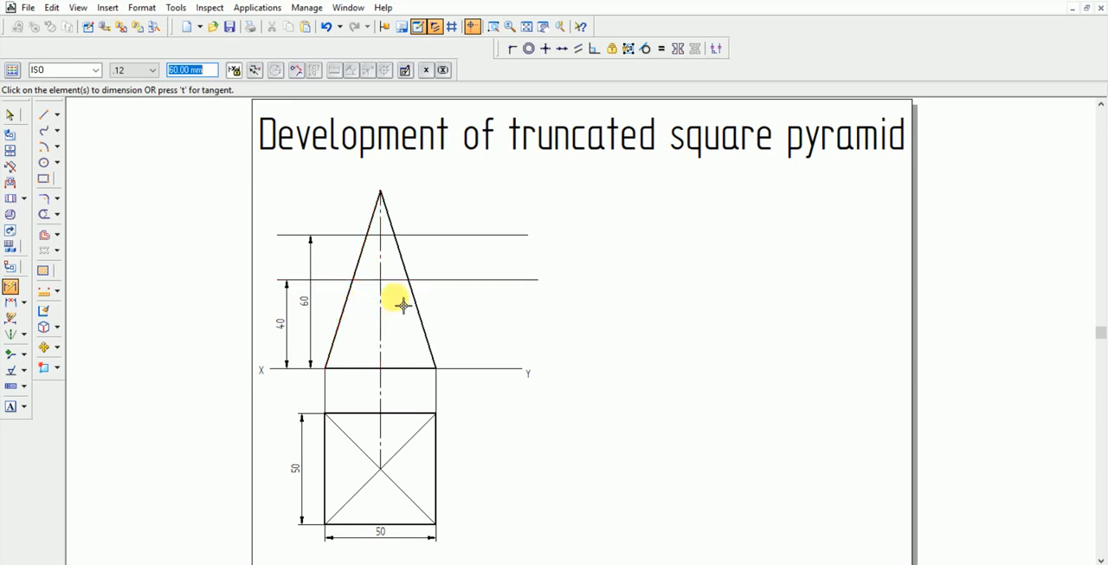
Try to draw a vertical projection line from where the 40 mm line meets the left slanted edge down into the square
{"action": "left_click", "coordinate": [44, 114]}
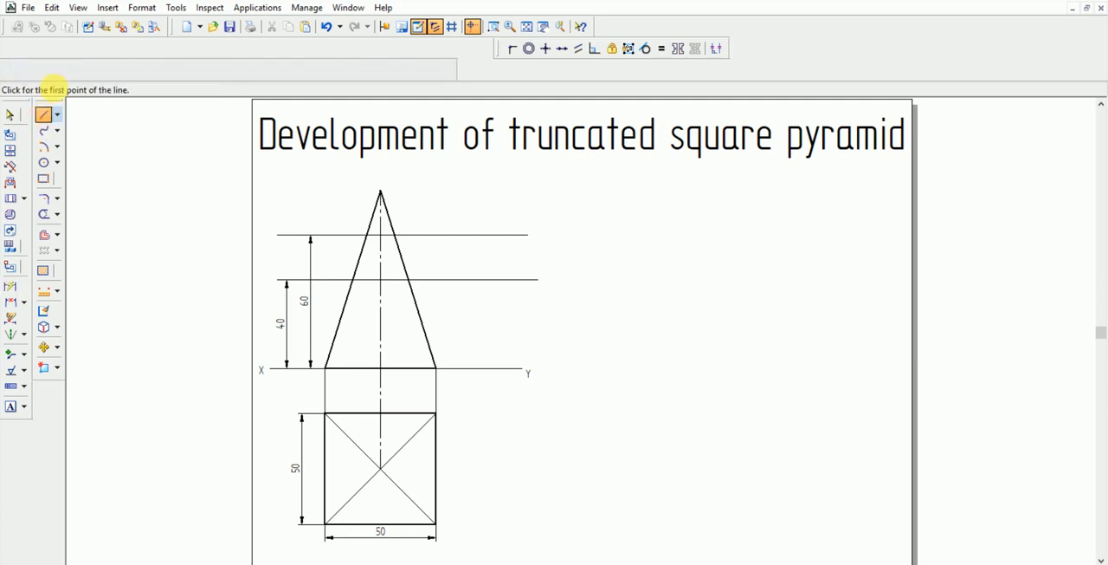
{"action": "left_click", "coordinate": [353, 280]}
{"action": "right_click", "coordinate": [351, 386]}
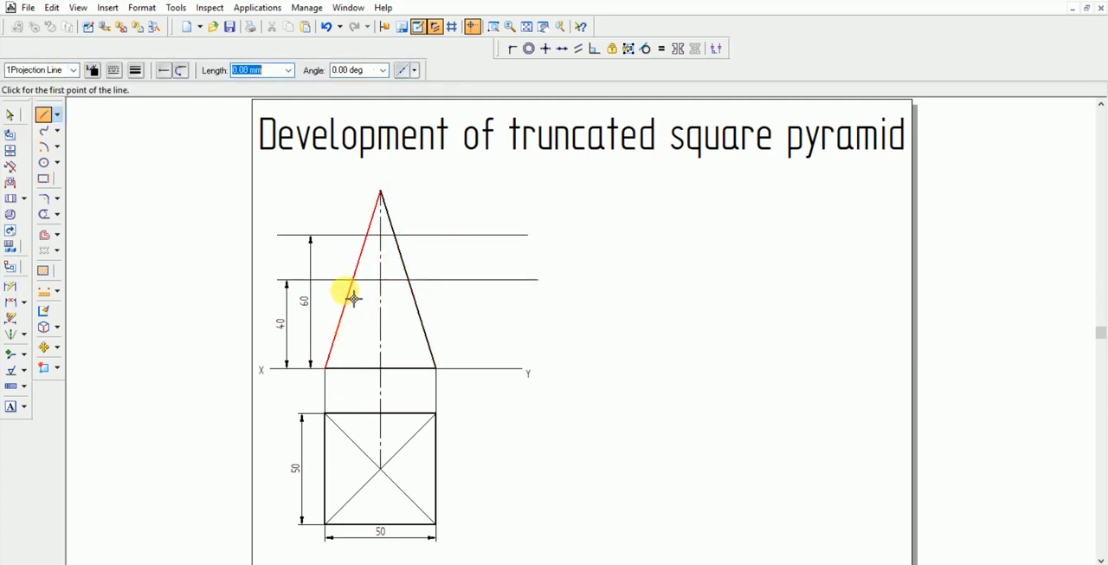
{"action": "left_click", "coordinate": [355, 281]}
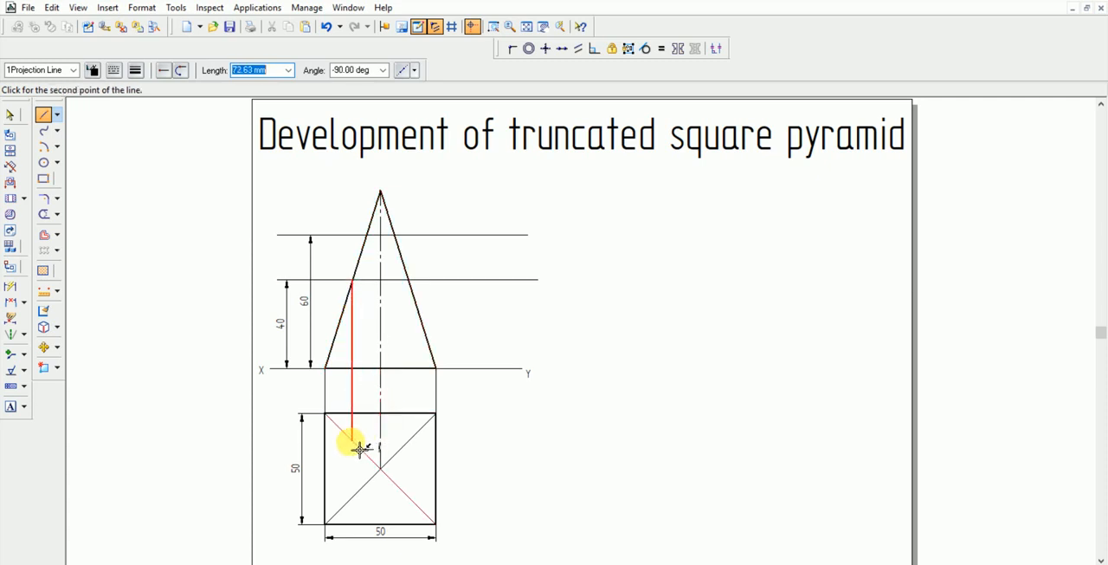
{"action": "left_click", "coordinate": [363, 492]}
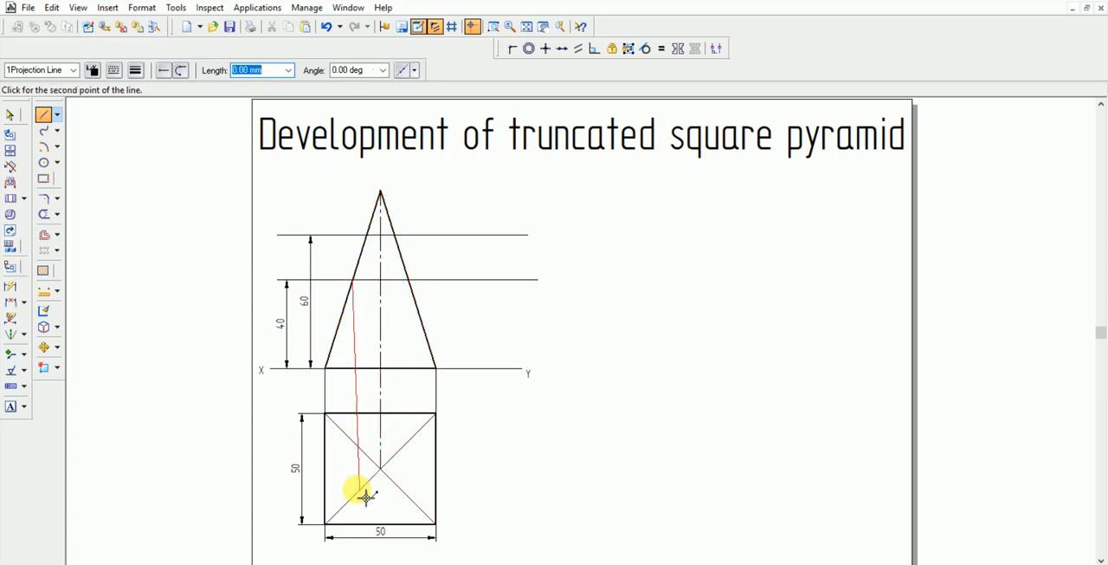
{"action": "right_click", "coordinate": [365, 496]}
Delete the slanted projection line running from the triangle's left edge into the square
{"action": "left_click", "coordinate": [11, 115]}
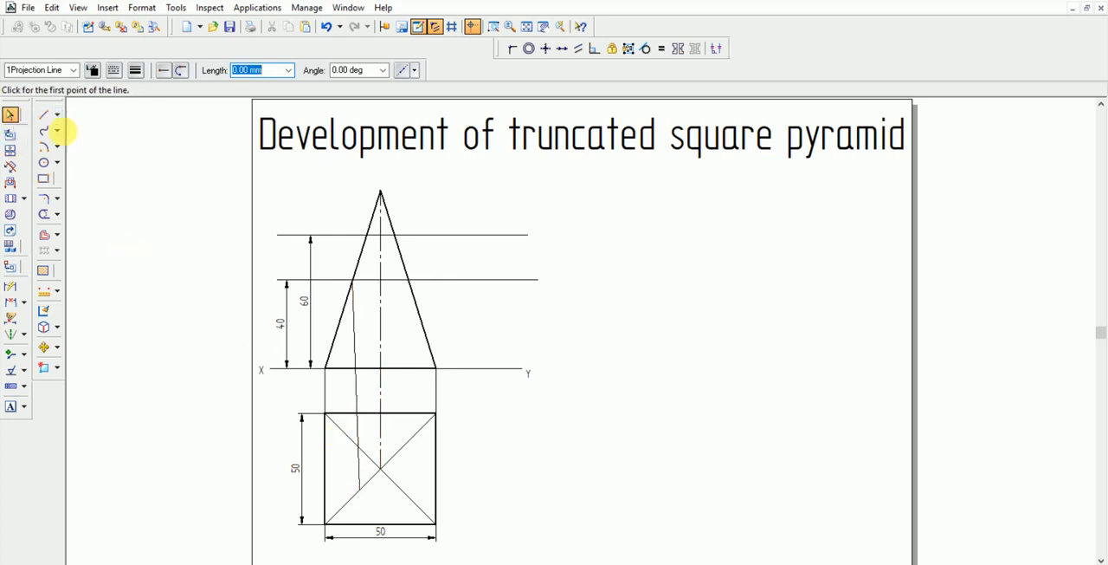
{"action": "left_click", "coordinate": [355, 399]}
{"action": "key", "text": "Delete"}
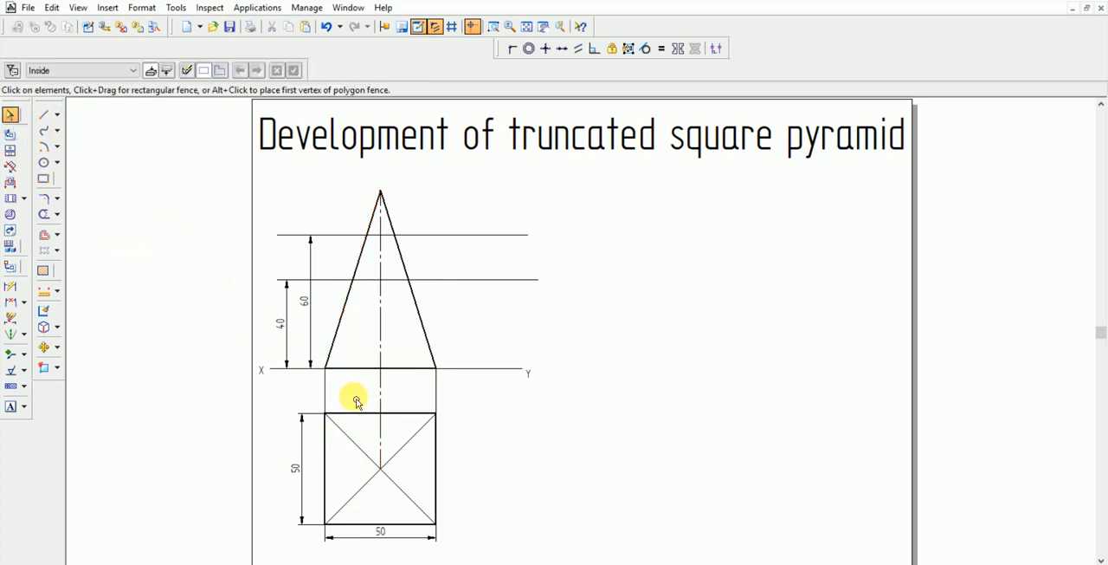
Draw a vertical projection line about 104 mm long from the 40 mm line's intersection with the left slanted edge down into the square
{"action": "left_click", "coordinate": [45, 115]}
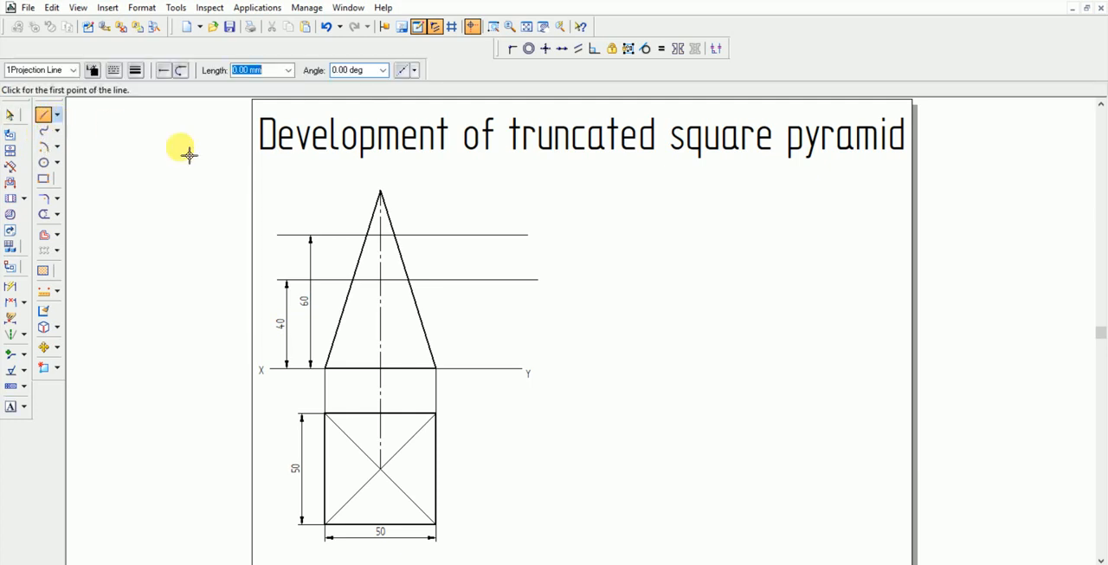
{"action": "left_click", "coordinate": [354, 281]}
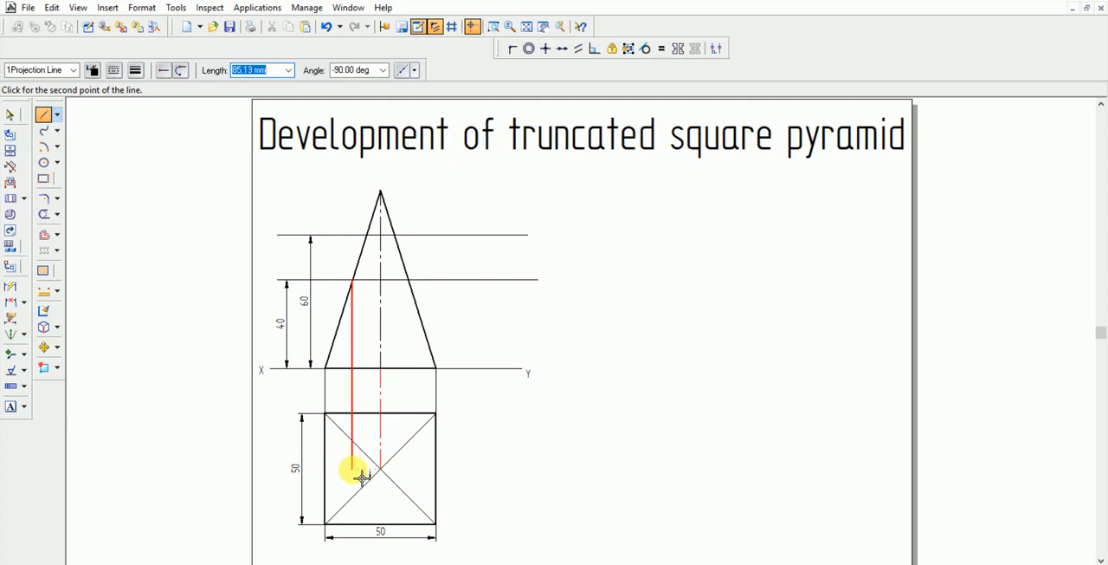
{"action": "key", "text": "Escape"}
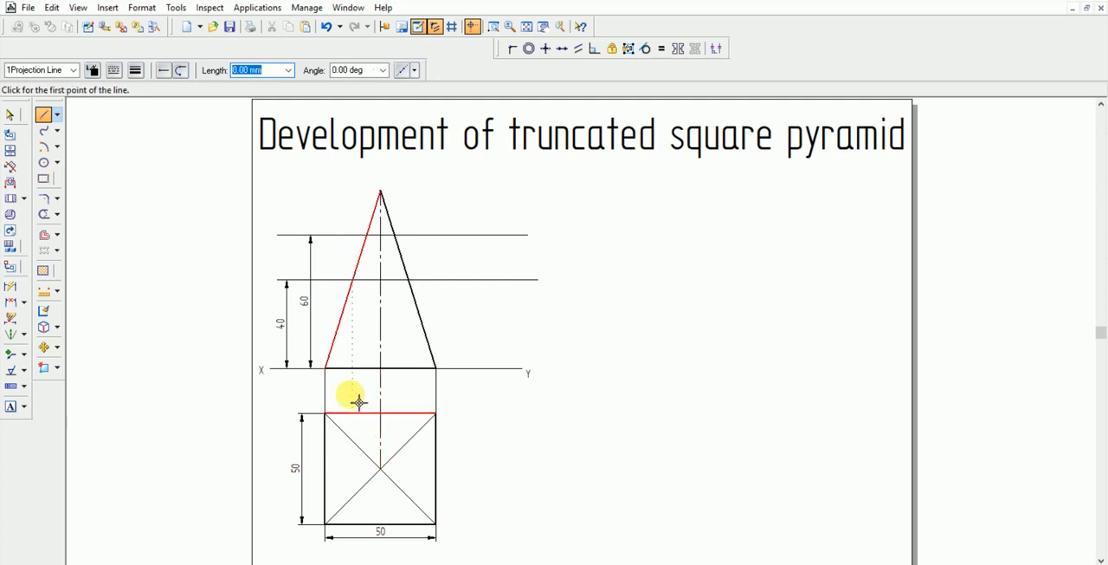
{"action": "left_click", "coordinate": [362, 286]}
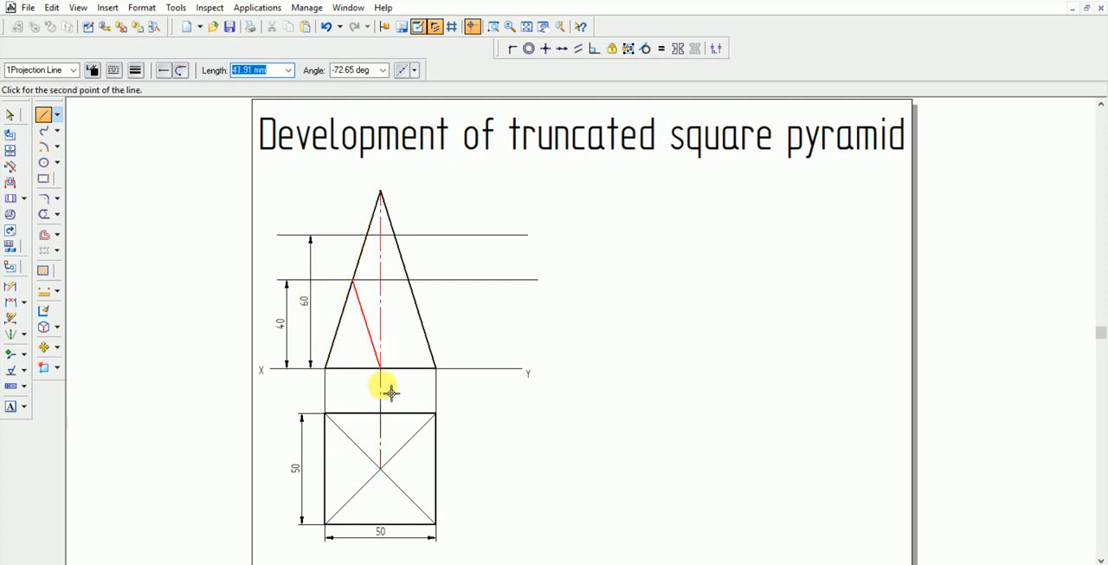
{"action": "left_click", "coordinate": [362, 518]}
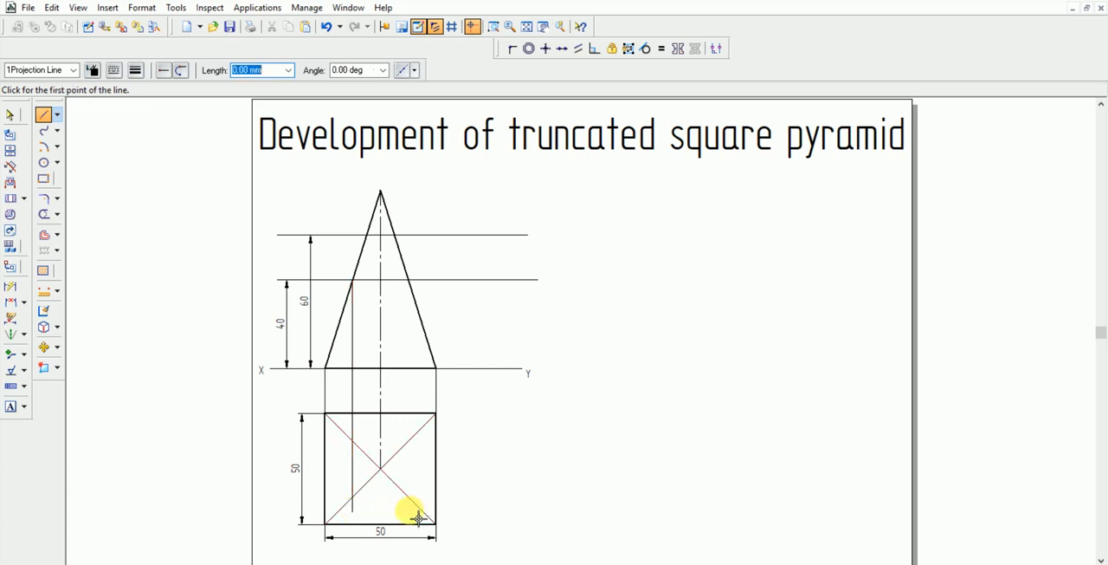
Draw a vertical projection line from the 60 mm line's intersection with the right slanted edge down past the square's diagonal
{"action": "left_click", "coordinate": [394, 235]}
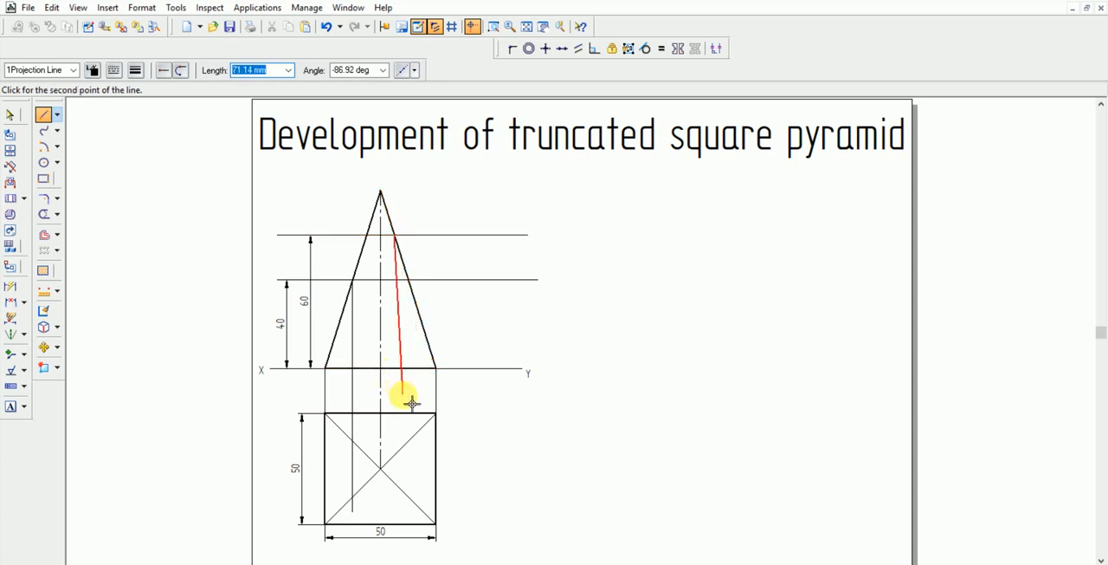
{"action": "left_click", "coordinate": [402, 504]}
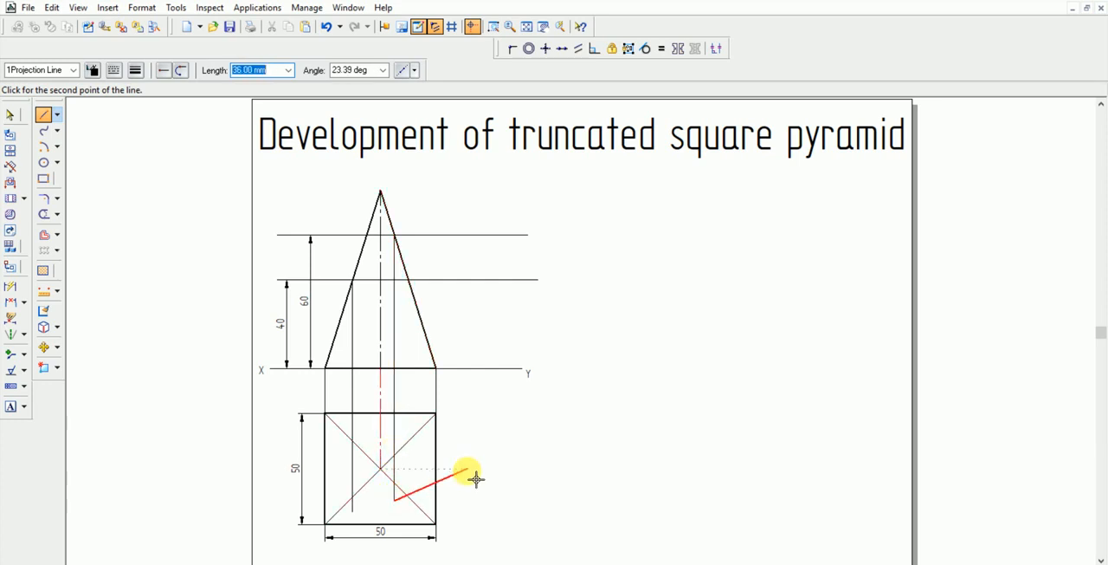
{"action": "right_click", "coordinate": [468, 476]}
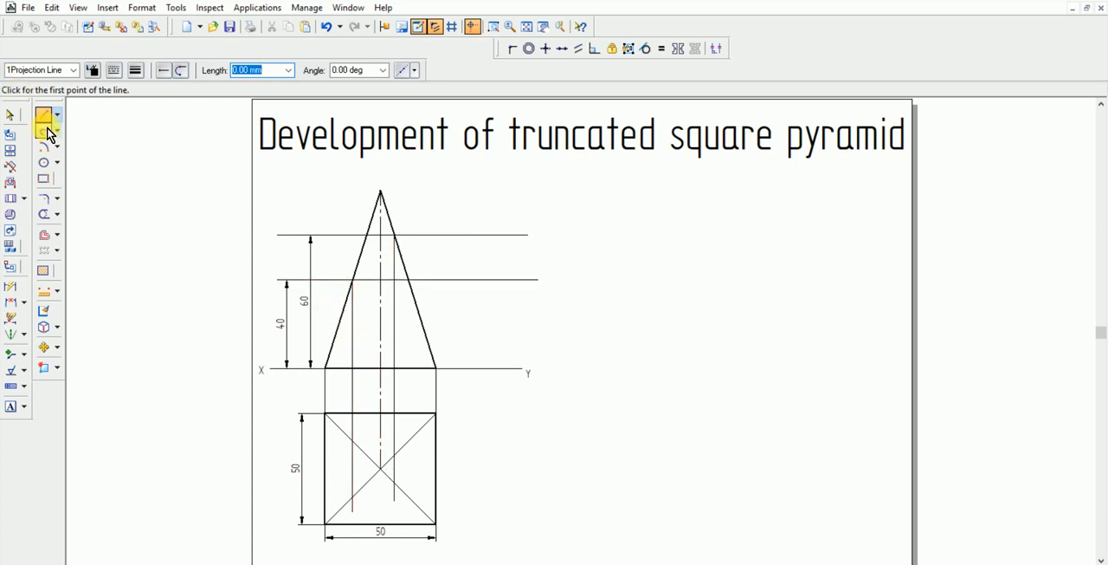
Trim the left projection line where it crosses the square's diagonal, and undo the trim made around the right projection line
{"action": "left_click", "coordinate": [47, 222]}
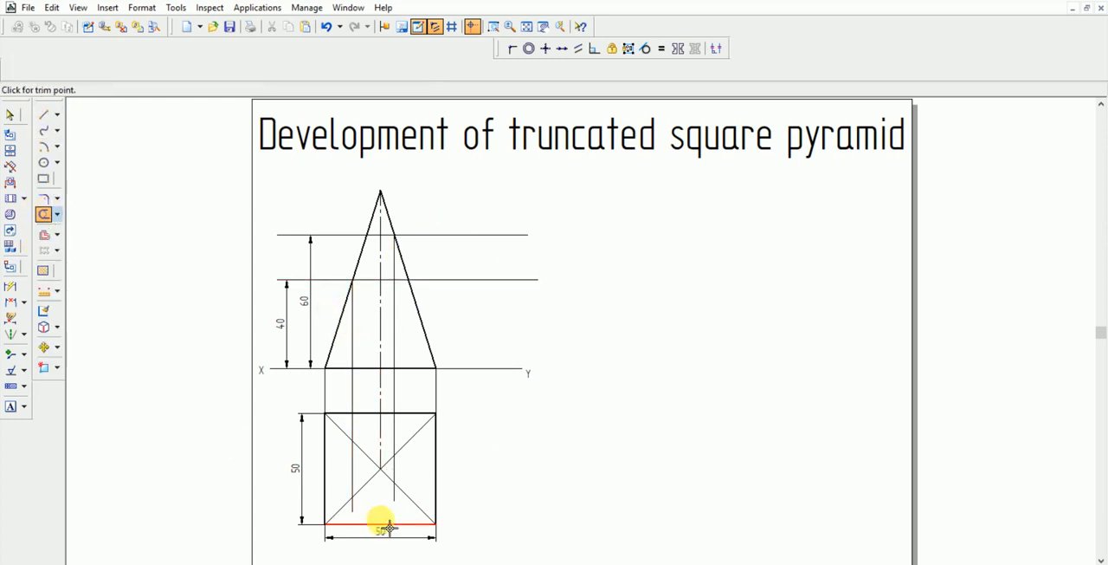
{"action": "mouse_move", "coordinate": [357, 518]}
{"action": "left_mouse_down"}
{"action": "mouse_move", "coordinate": [369, 501]}
{"action": "mouse_move", "coordinate": [416, 502]}
{"action": "left_mouse_up"}
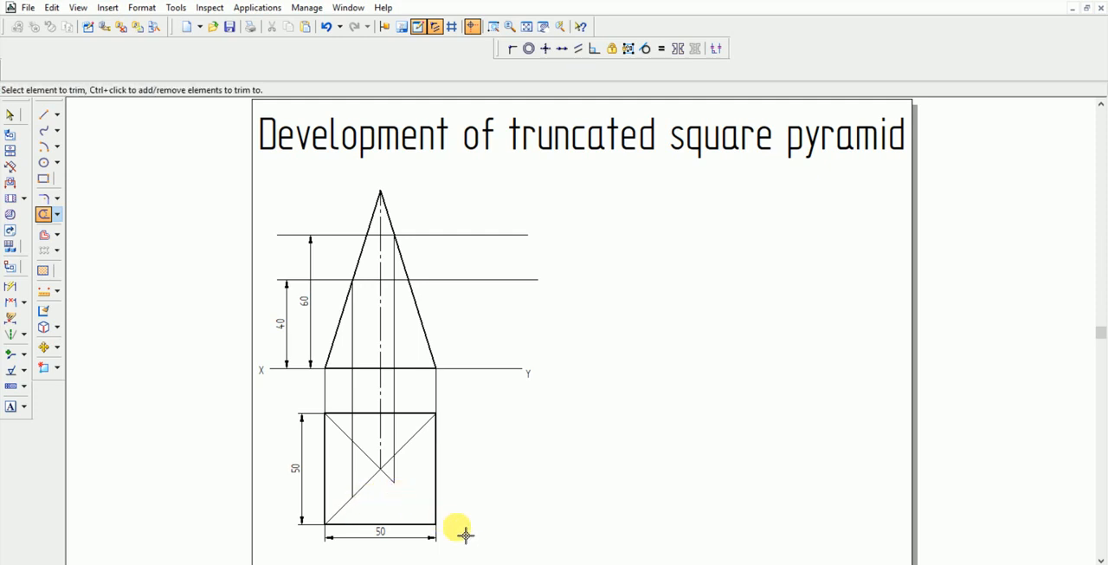
{"action": "key", "text": "ctrl+z"}
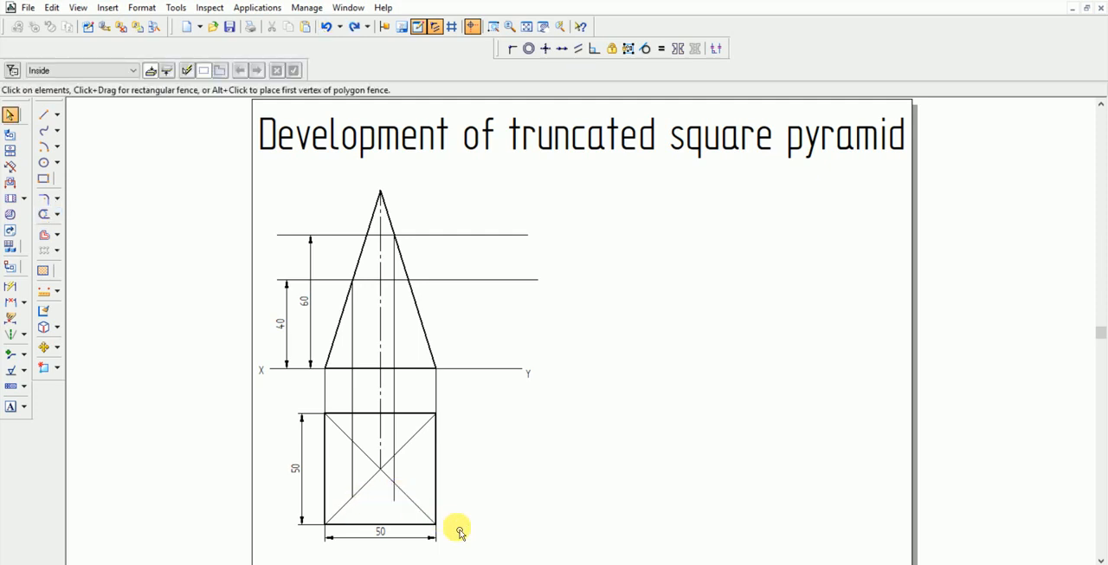
Try to trim the right projection line's end below the square's diagonal, and undo that trim
{"action": "left_click", "coordinate": [43, 214]}
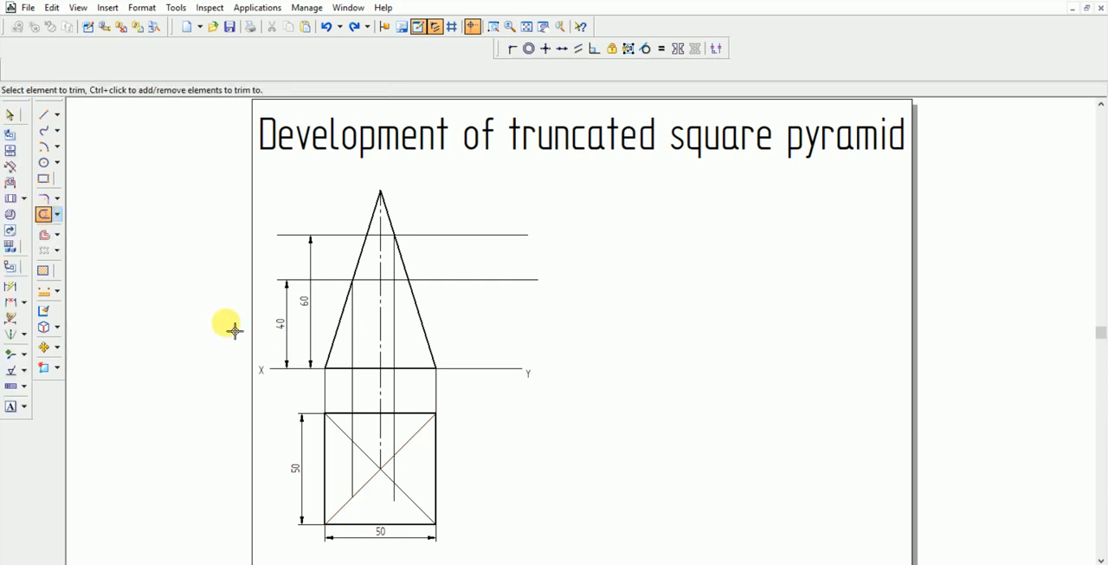
{"action": "left_click", "coordinate": [397, 499]}
{"action": "left_click", "coordinate": [424, 514]}
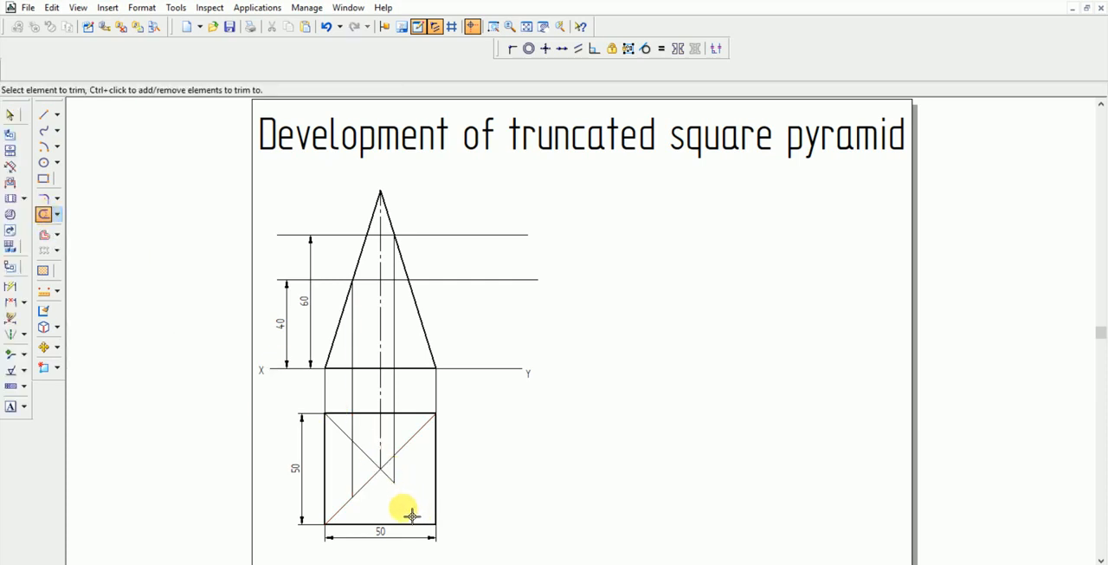
{"action": "key", "text": "ctrl+z"}
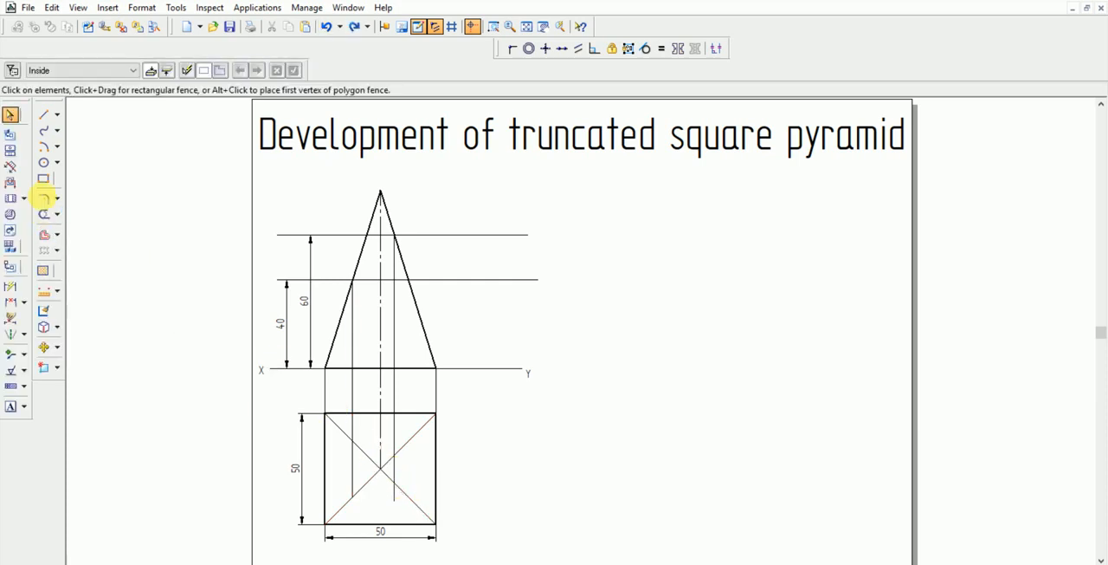
Trim only the end of the right projection line that extends below the square's diagonal
{"action": "left_click", "coordinate": [43, 201]}
{"action": "left_click", "coordinate": [44, 215]}
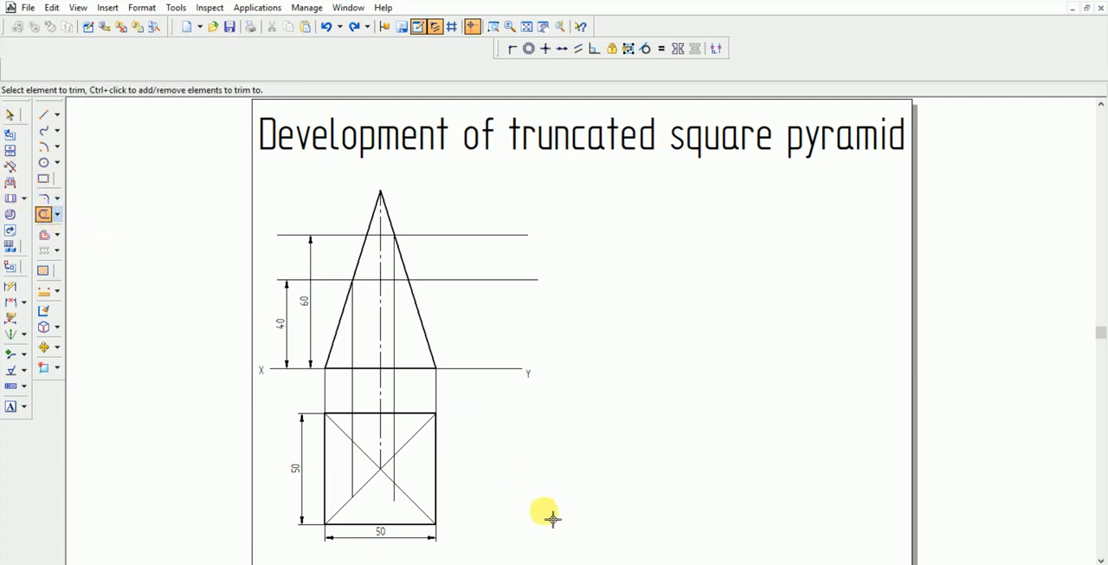
{"action": "left_click", "coordinate": [399, 499]}
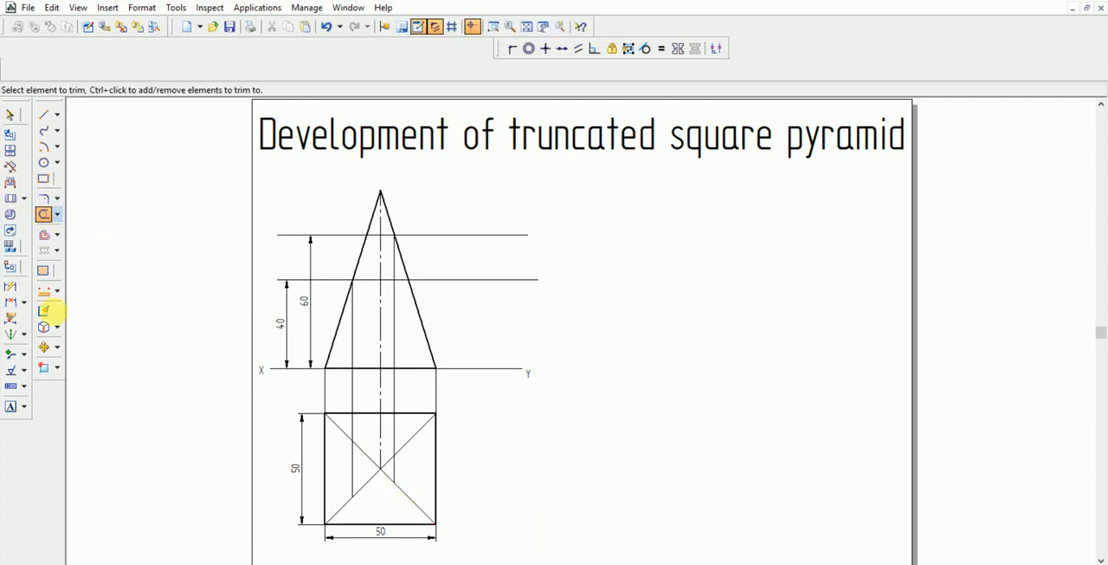
Draw the closed four-sided cut outline in the 1Visible style, joining the points where the two projection lines cross the square's diagonals
{"action": "left_click", "coordinate": [43, 114]}
{"action": "left_click", "coordinate": [70, 70]}
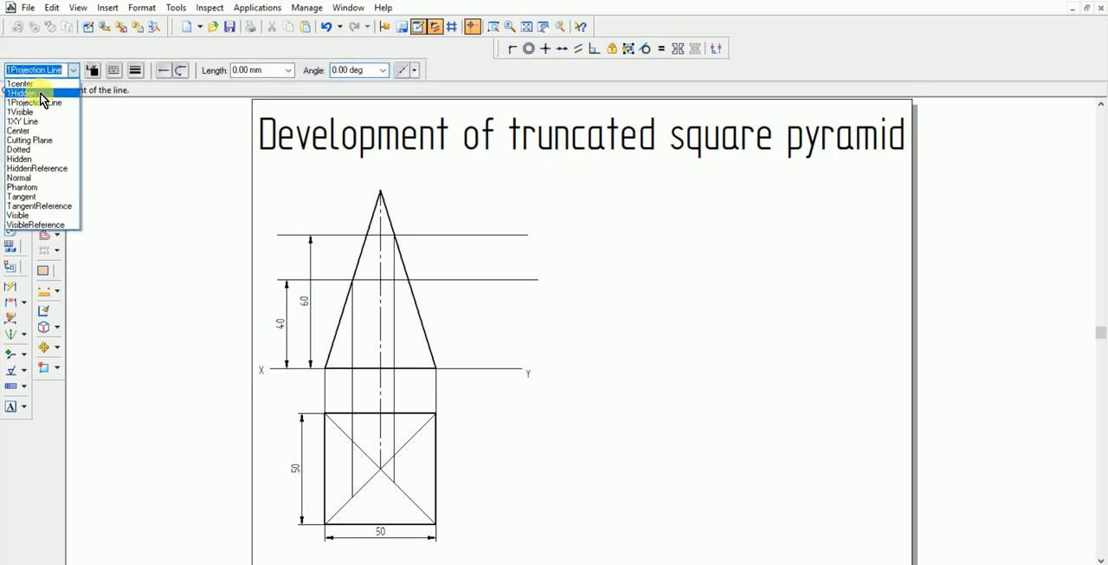
{"action": "left_click", "coordinate": [36, 111]}
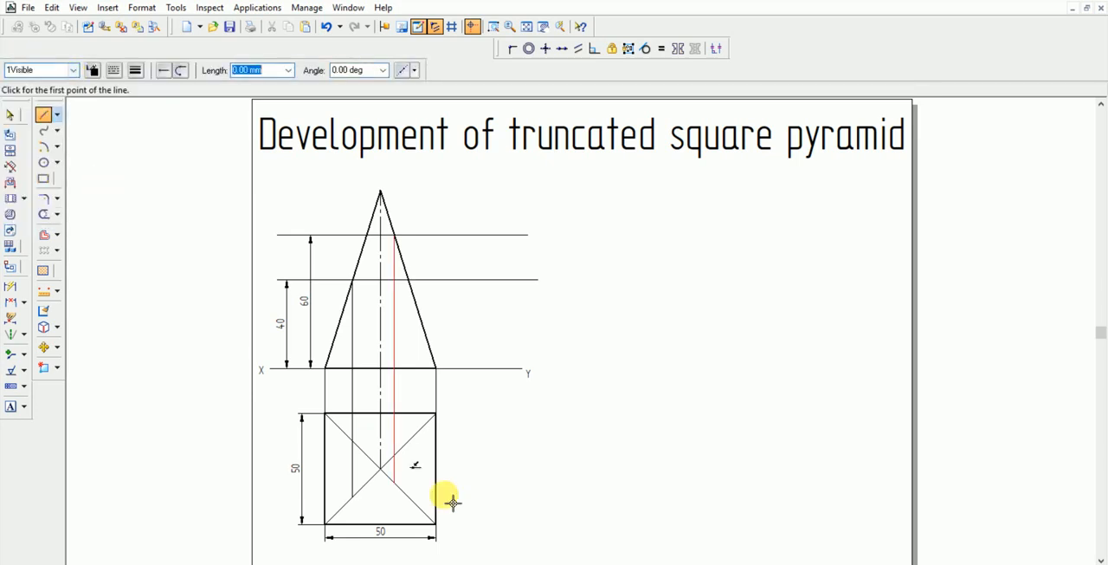
{"action": "left_click", "coordinate": [354, 497]}
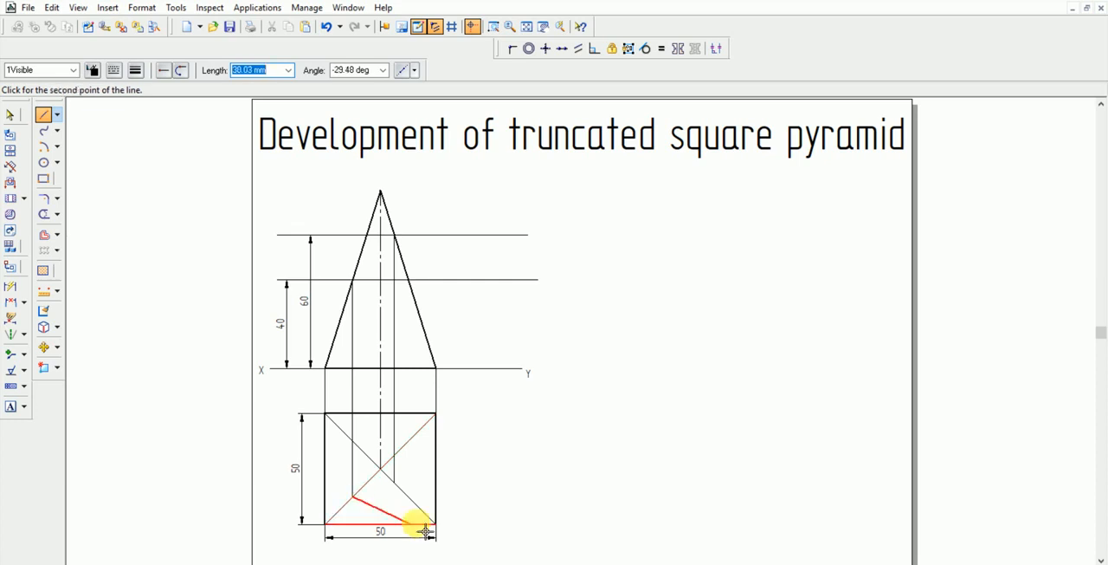
{"action": "left_click", "coordinate": [394, 482]}
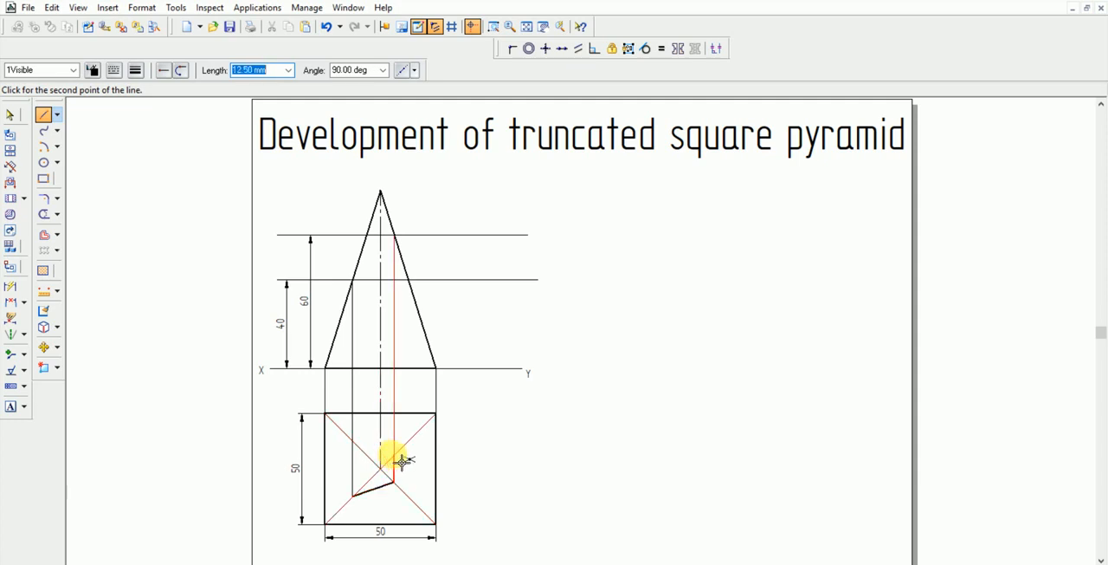
{"action": "left_click", "coordinate": [394, 455]}
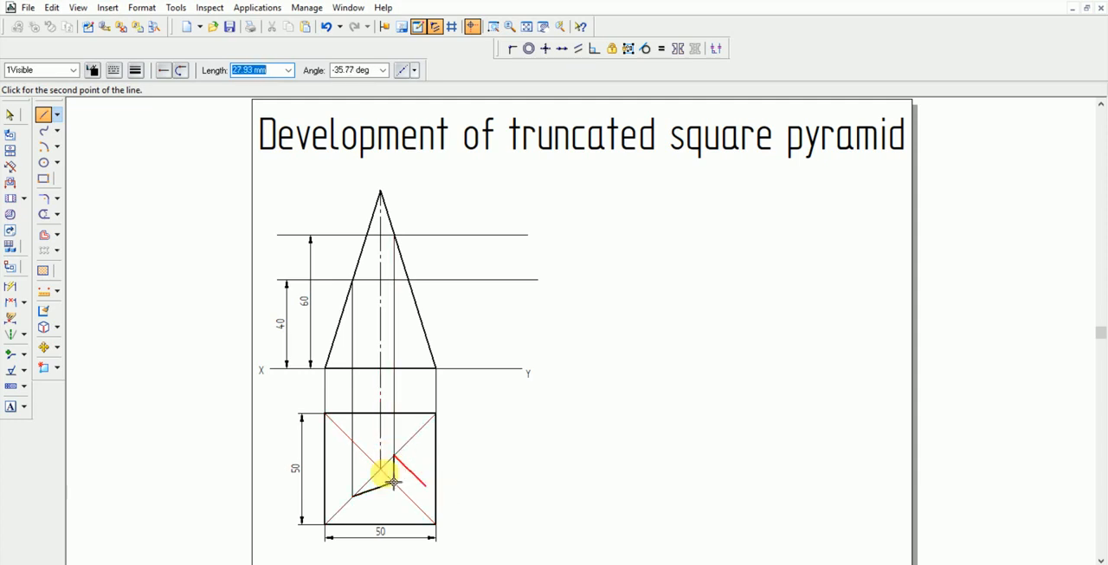
{"action": "left_click", "coordinate": [353, 442]}
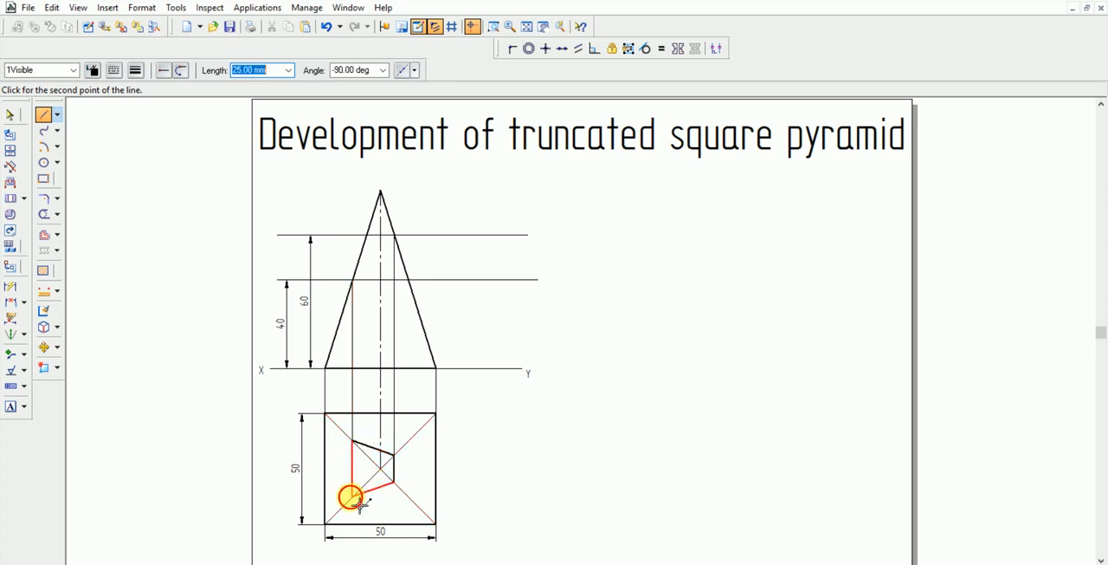
{"action": "left_click", "coordinate": [353, 495]}
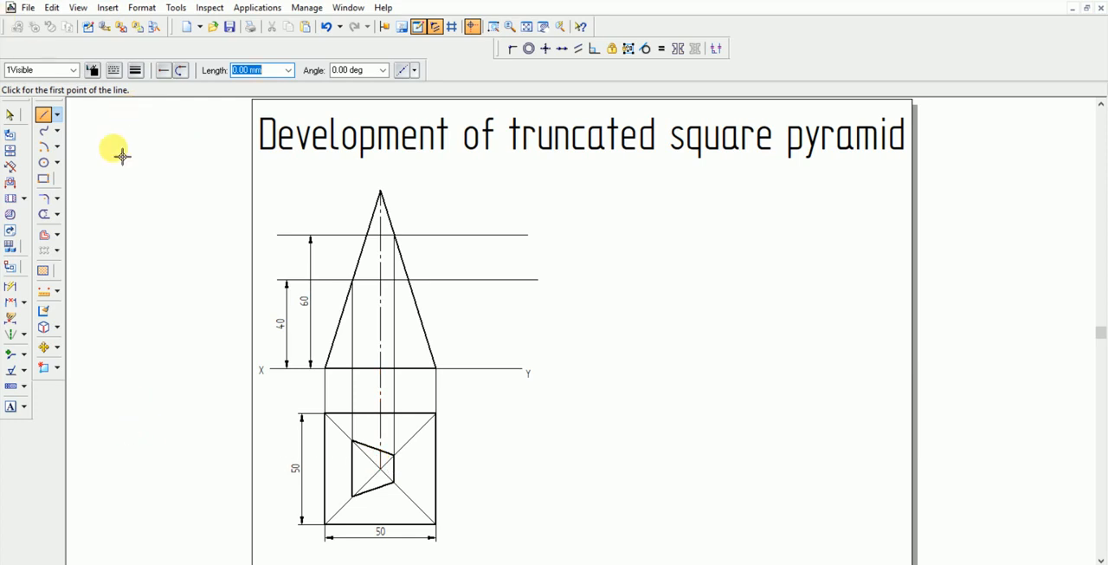
Draw a horizontal line about 66 mm long in the 1Projection Line style from the square's centre out past its right side
{"action": "left_click", "coordinate": [73, 70]}
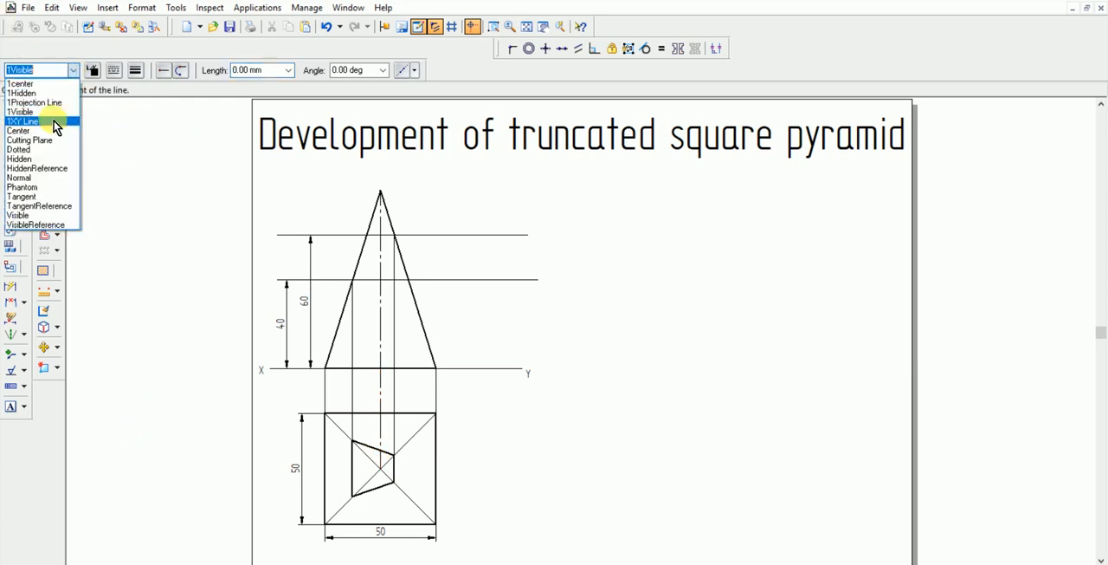
{"action": "left_click", "coordinate": [43, 102]}
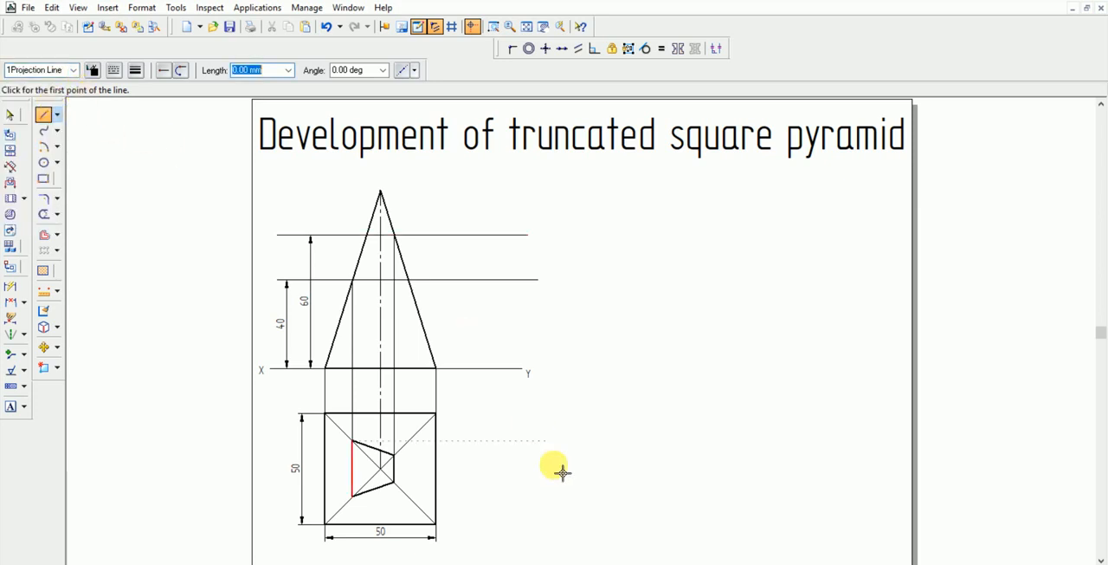
{"action": "left_click", "coordinate": [382, 470]}
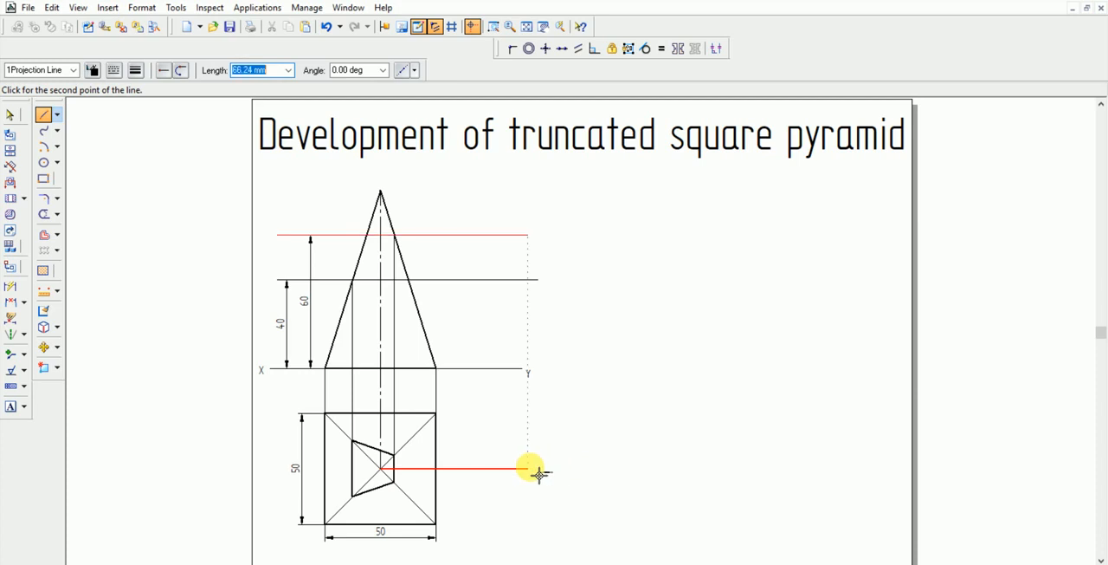
{"action": "left_click", "coordinate": [528, 468]}
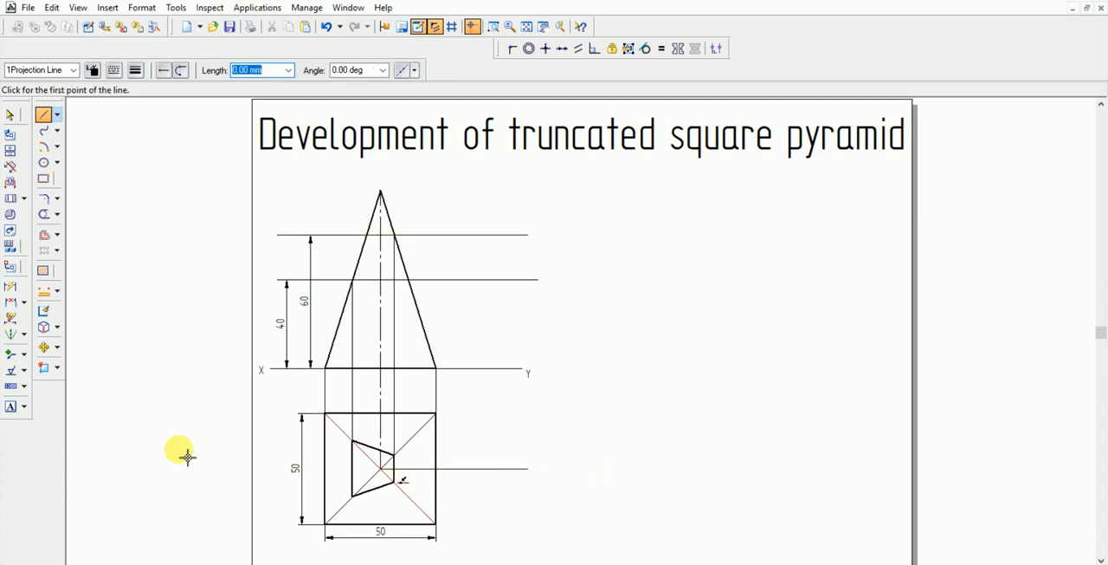
Label the square's corners a, b, c and d counterclockwise from the lower-left one, and its centre o
{"action": "left_click", "coordinate": [12, 407]}
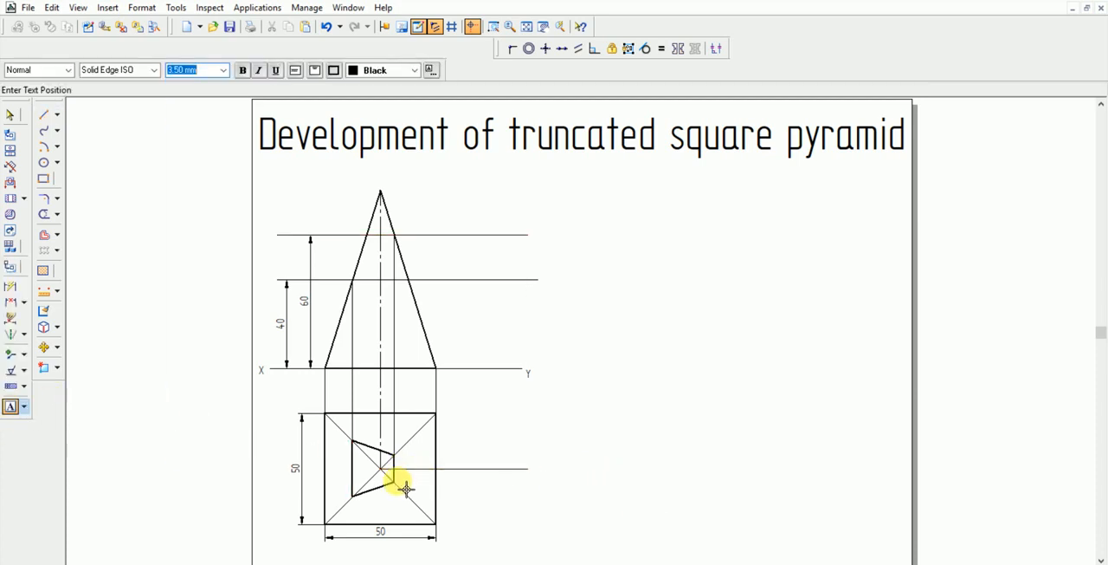
{"action": "left_click", "coordinate": [321, 541]}
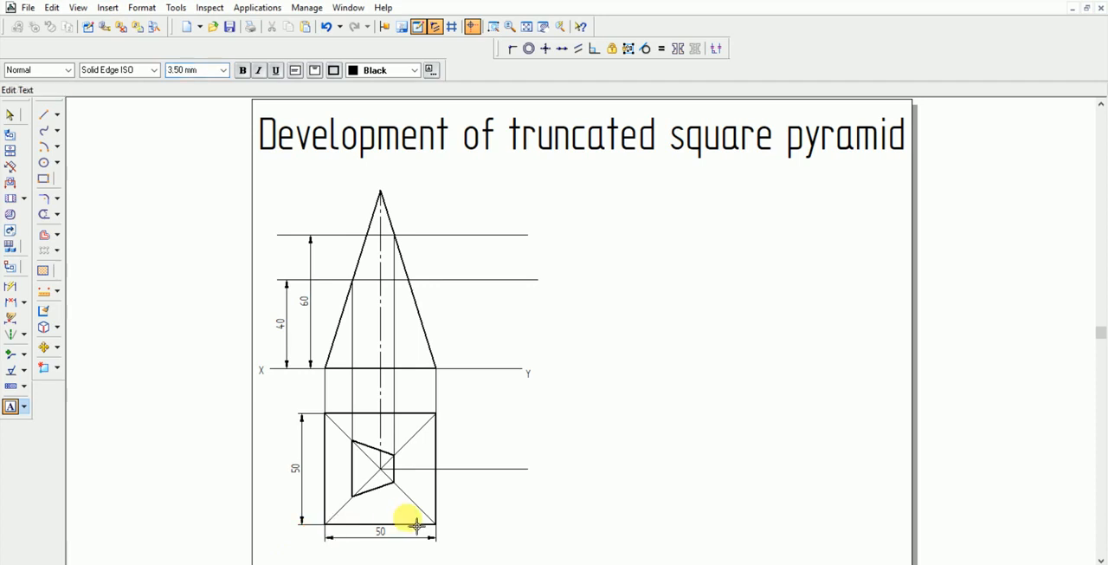
{"action": "type", "text": "a"}
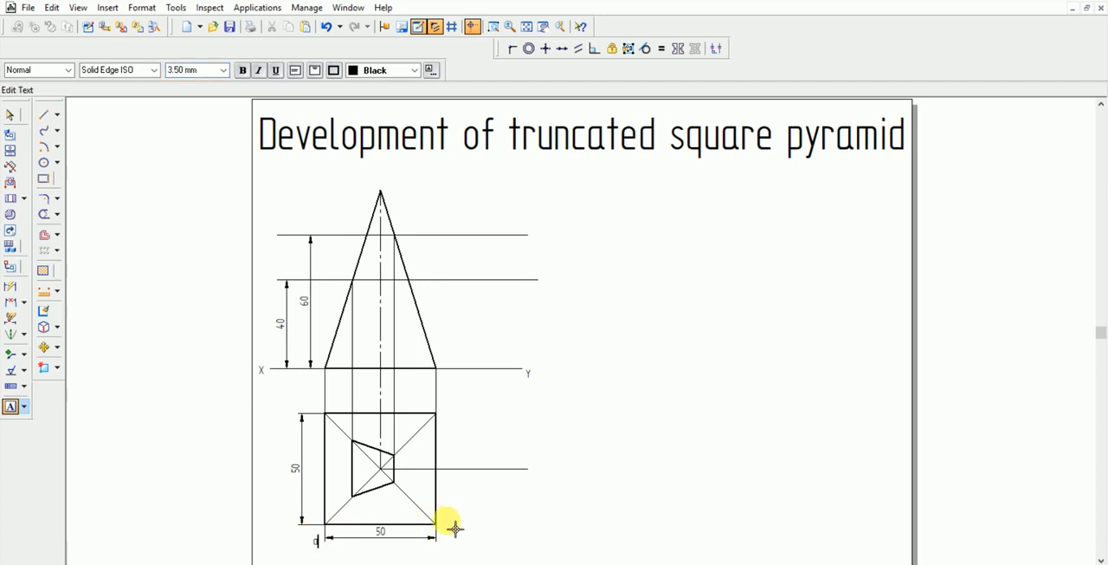
{"action": "type", "text": "b"}
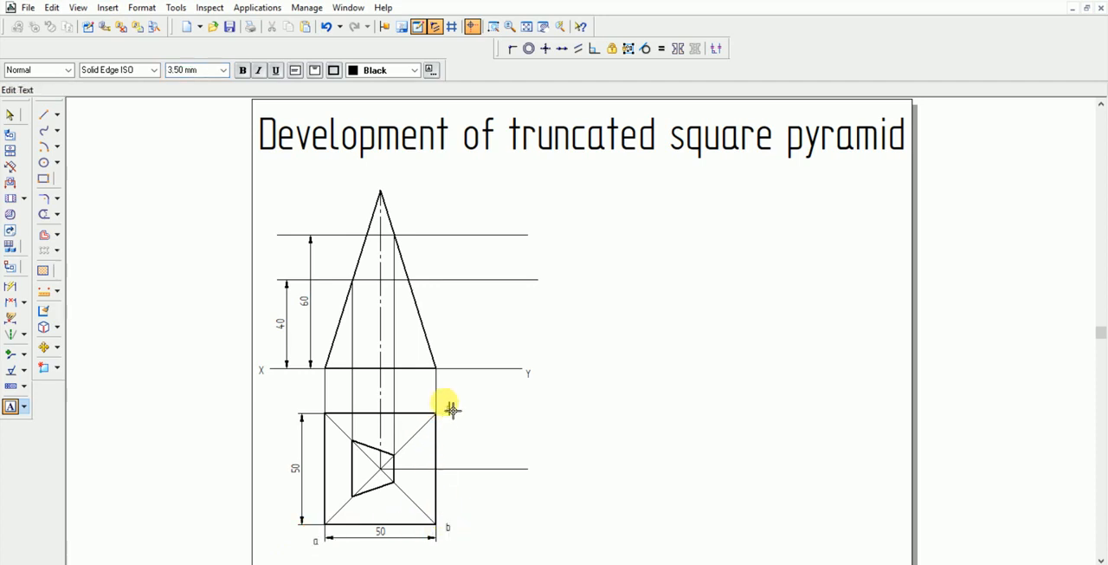
{"action": "left_click", "coordinate": [322, 408]}
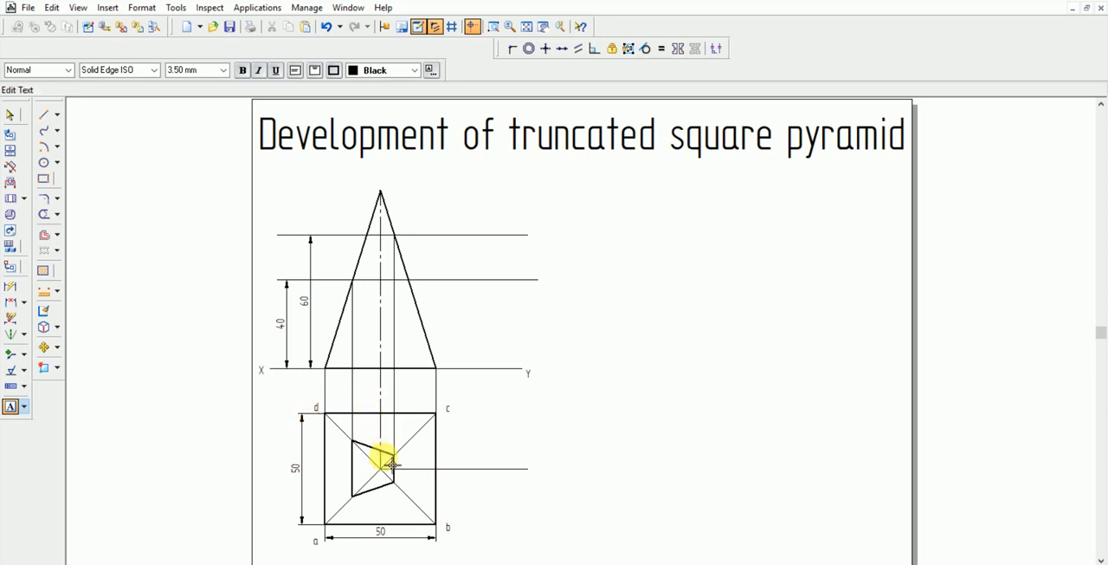
{"action": "left_click", "coordinate": [381, 473]}
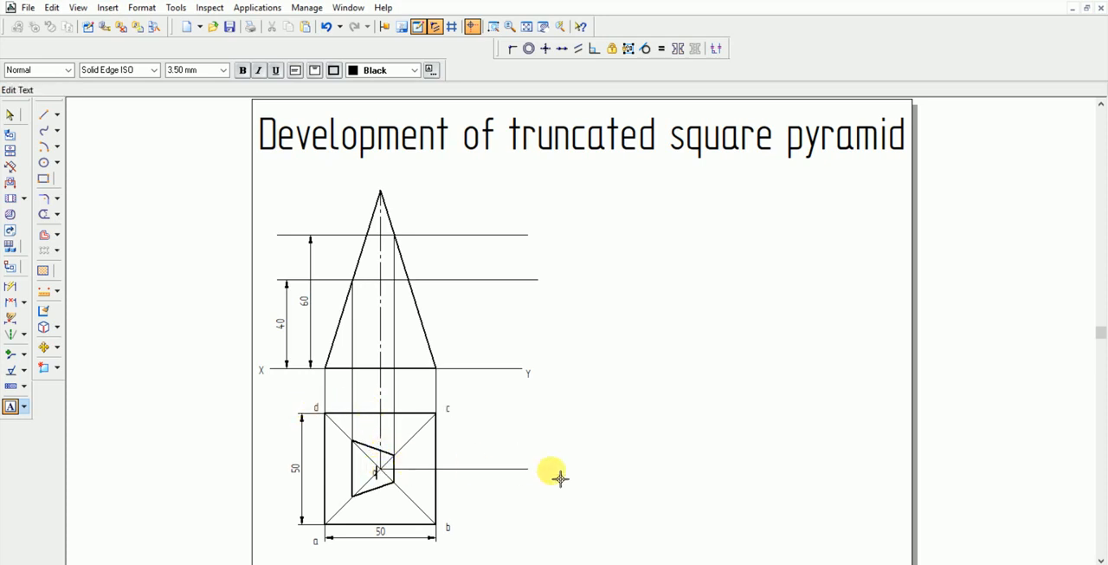
{"action": "type", "text": "o"}
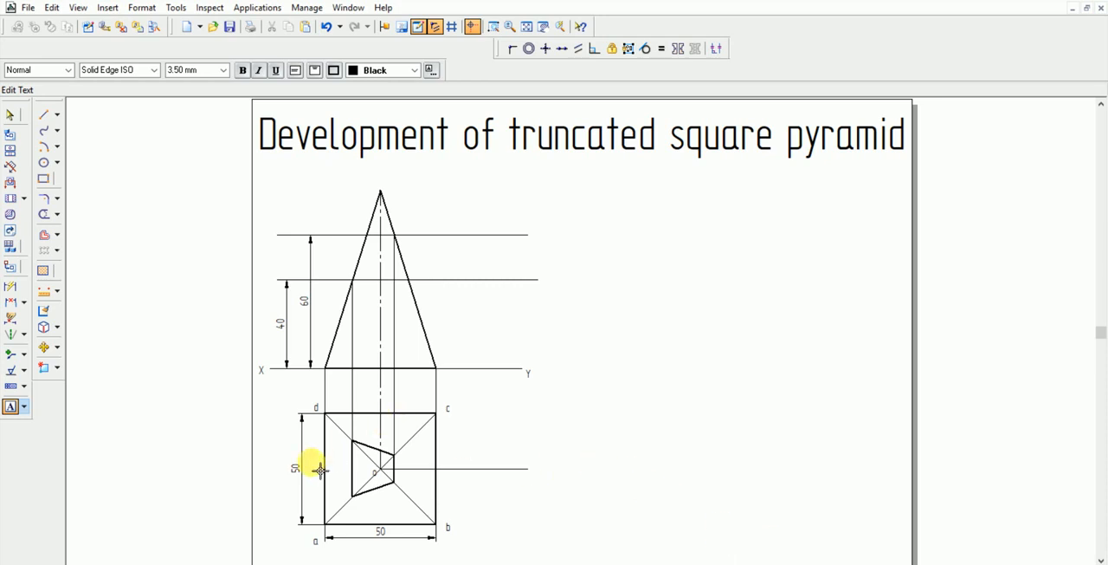
Draw an arc of about 35.36 mm radius centred on o from corner b up to the horizontal projection line
{"action": "left_click", "coordinate": [44, 146]}
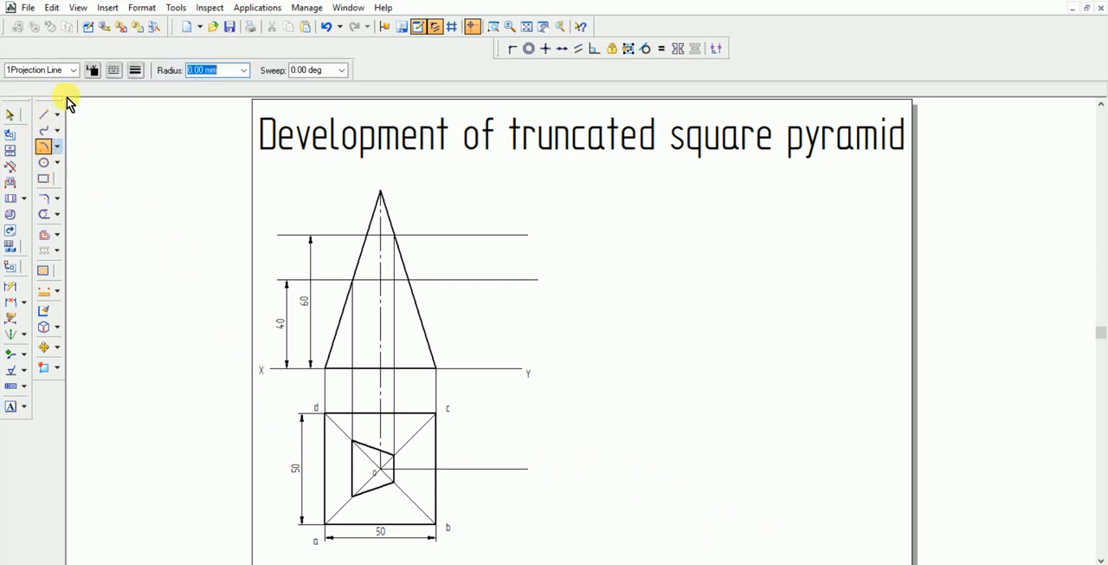
{"action": "left_click", "coordinate": [389, 476]}
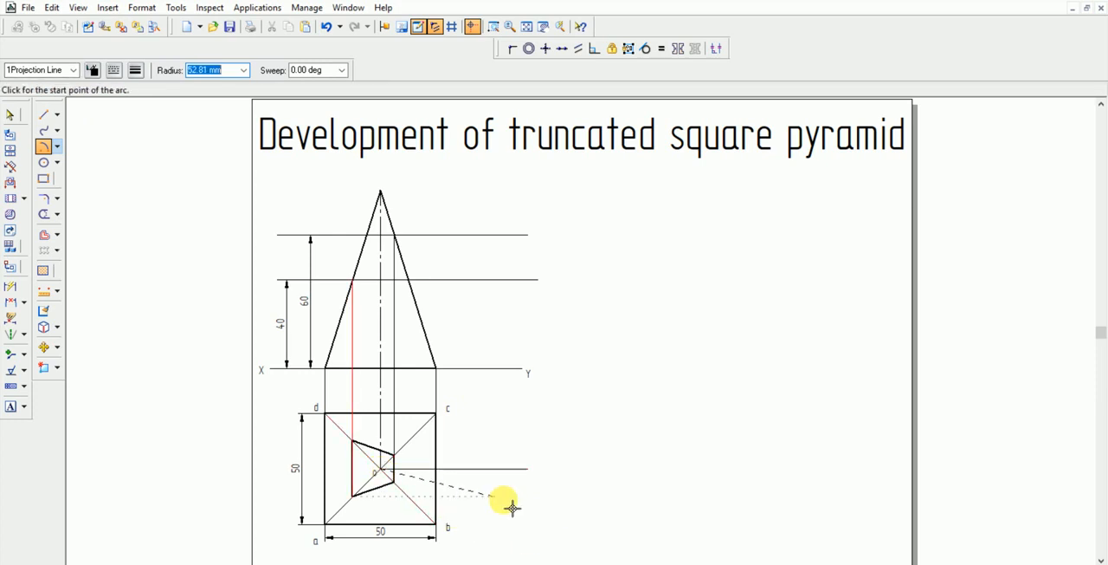
{"action": "left_click", "coordinate": [443, 528]}
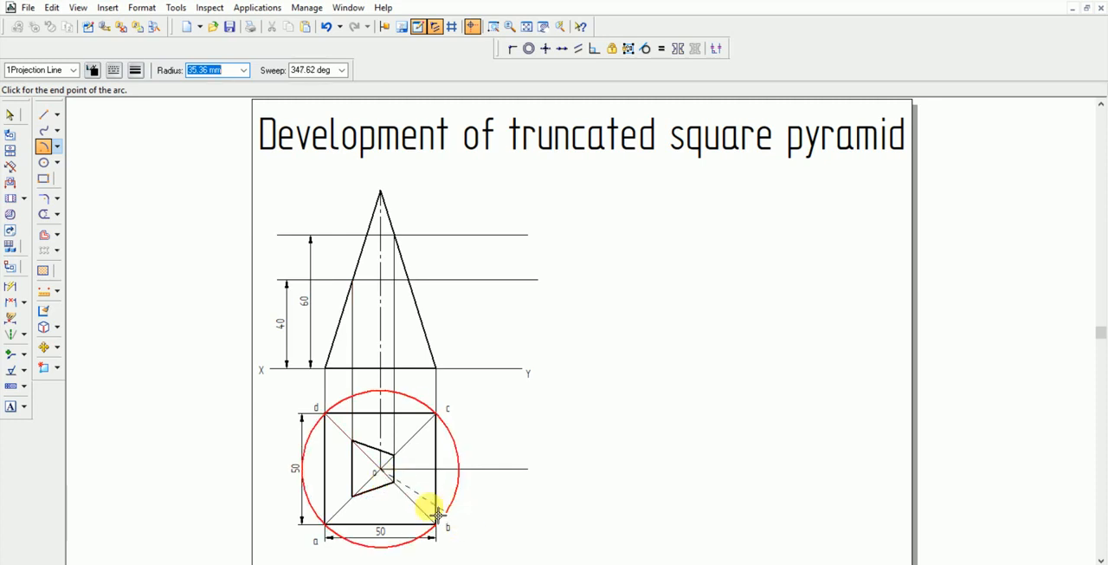
{"action": "left_click", "coordinate": [478, 474]}
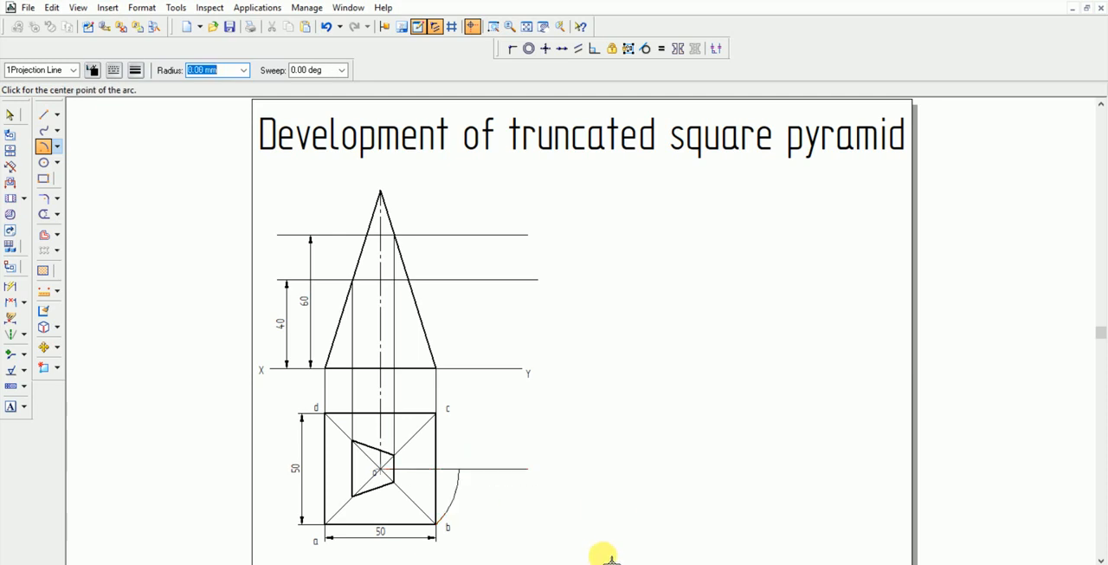
{"action": "left_click", "coordinate": [468, 475]}
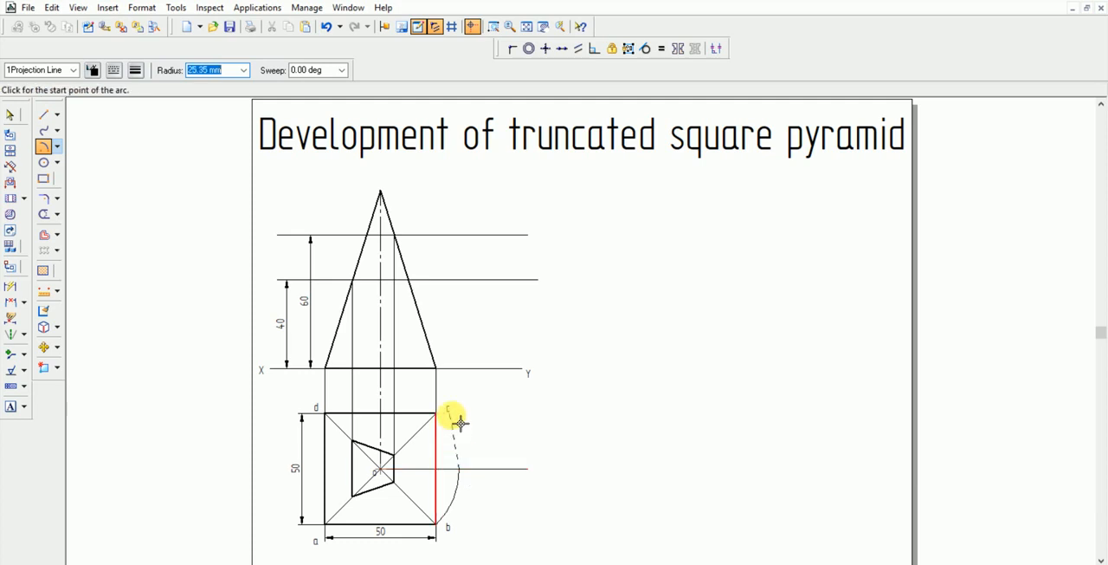
{"action": "left_click", "coordinate": [468, 374]}
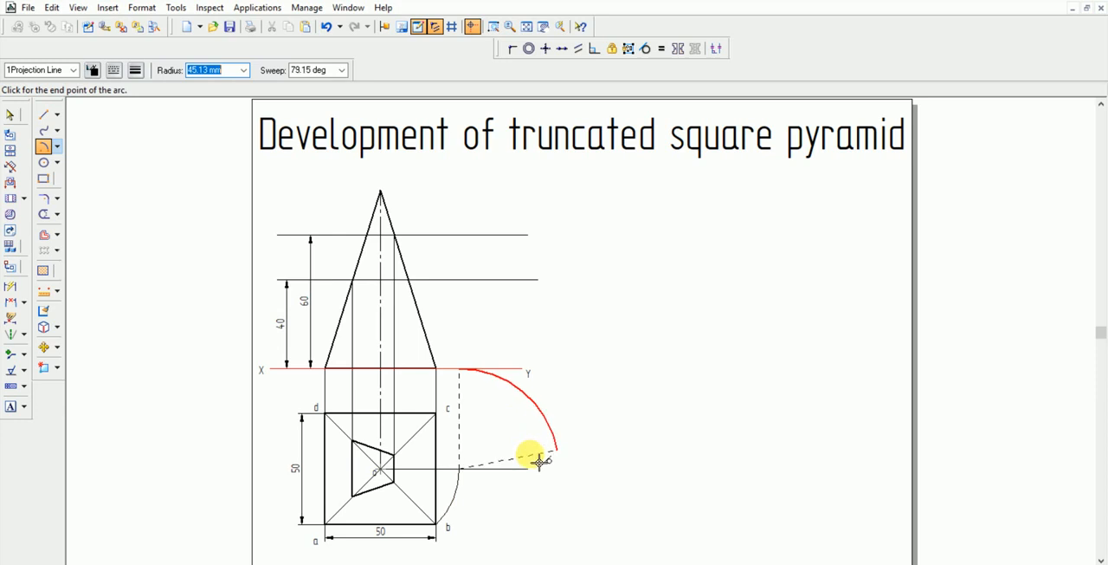
{"action": "key", "text": "Escape"}
Draw a vertical projection line about 45 mm long from the arc's end on the horizontal line up to the XY line
{"action": "left_click", "coordinate": [44, 114]}
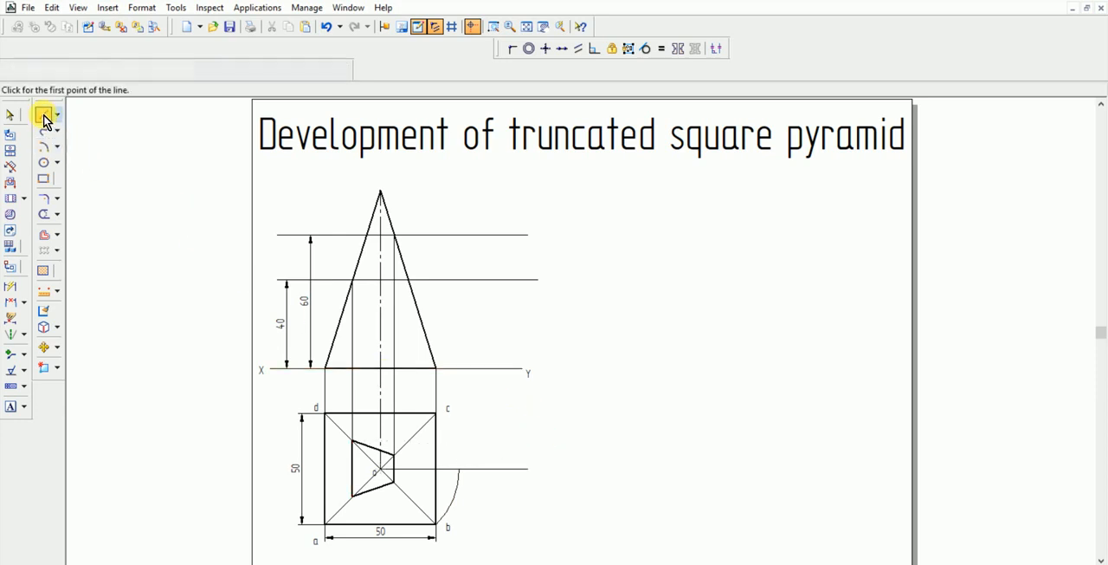
{"action": "left_click", "coordinate": [460, 470]}
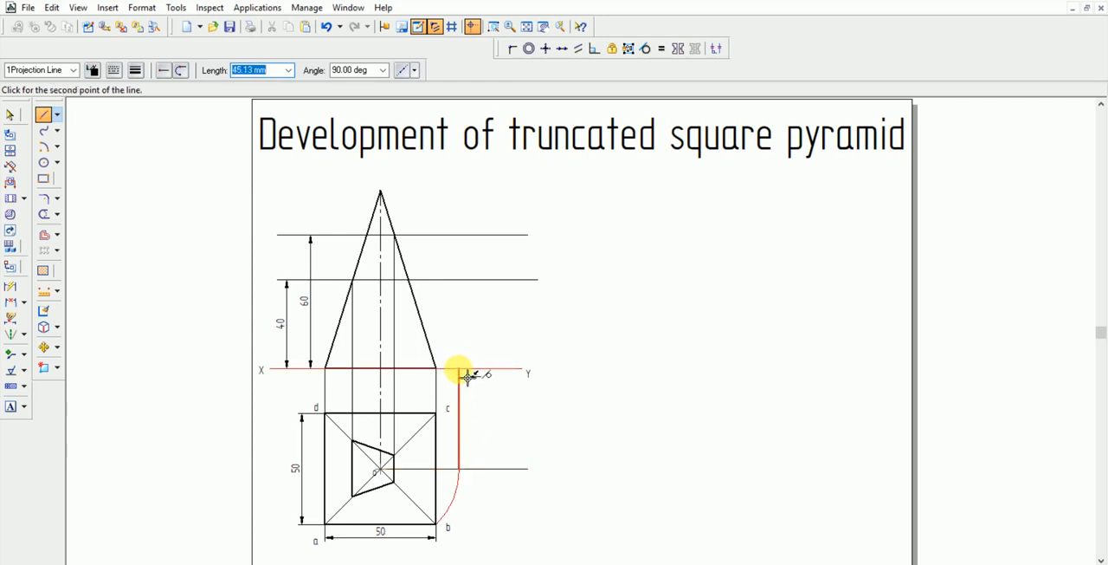
{"action": "left_click", "coordinate": [466, 373]}
{"action": "key", "text": "Escape"}
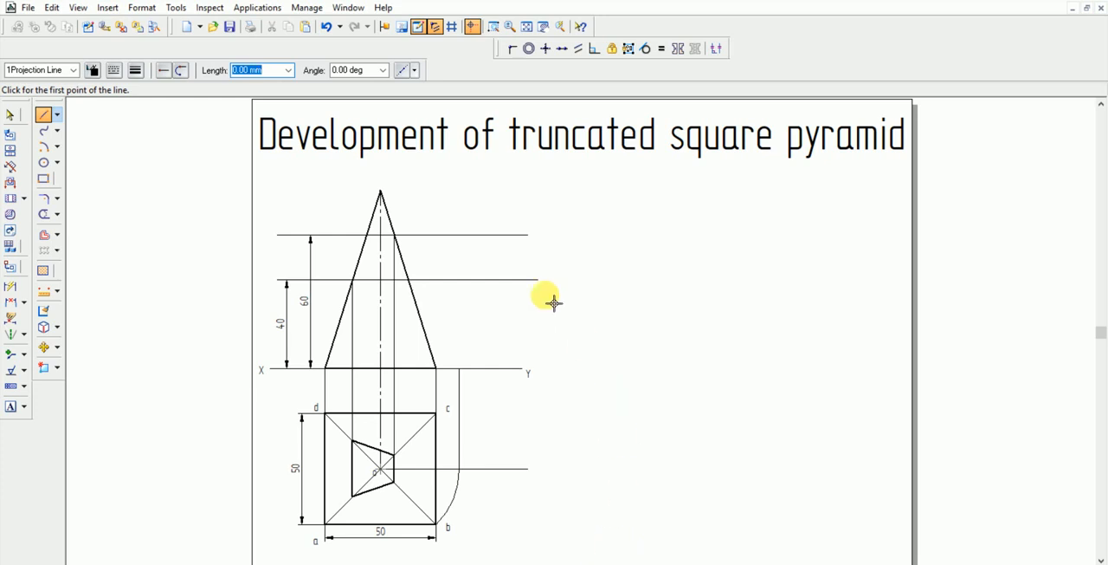
Draw a projection line about 87.5 mm long from the front view's apex to the vertical projection line's end on XY
{"action": "left_click", "coordinate": [383, 195]}
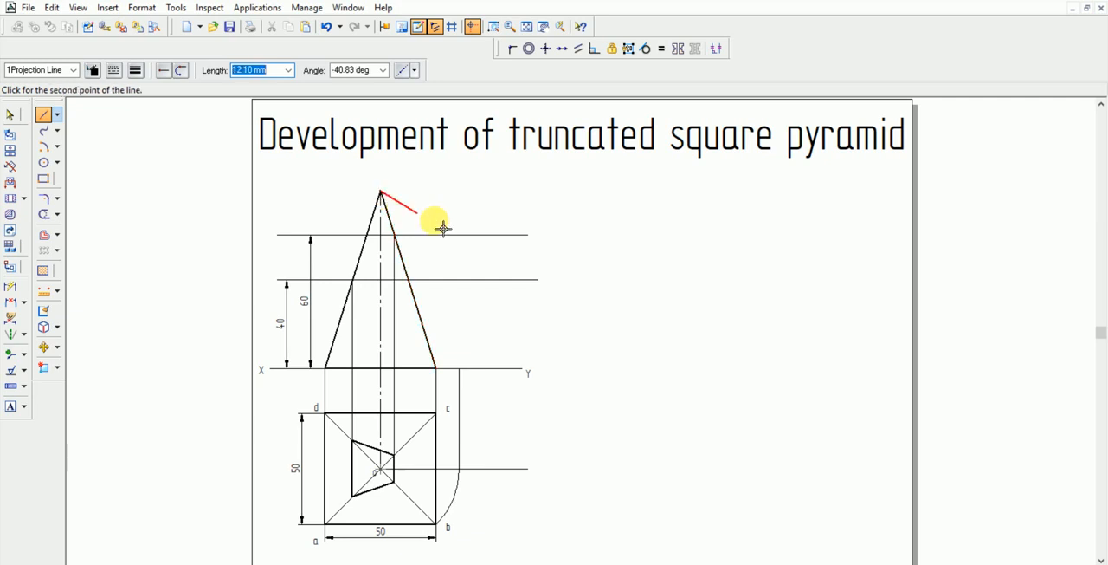
{"action": "left_click", "coordinate": [460, 369]}
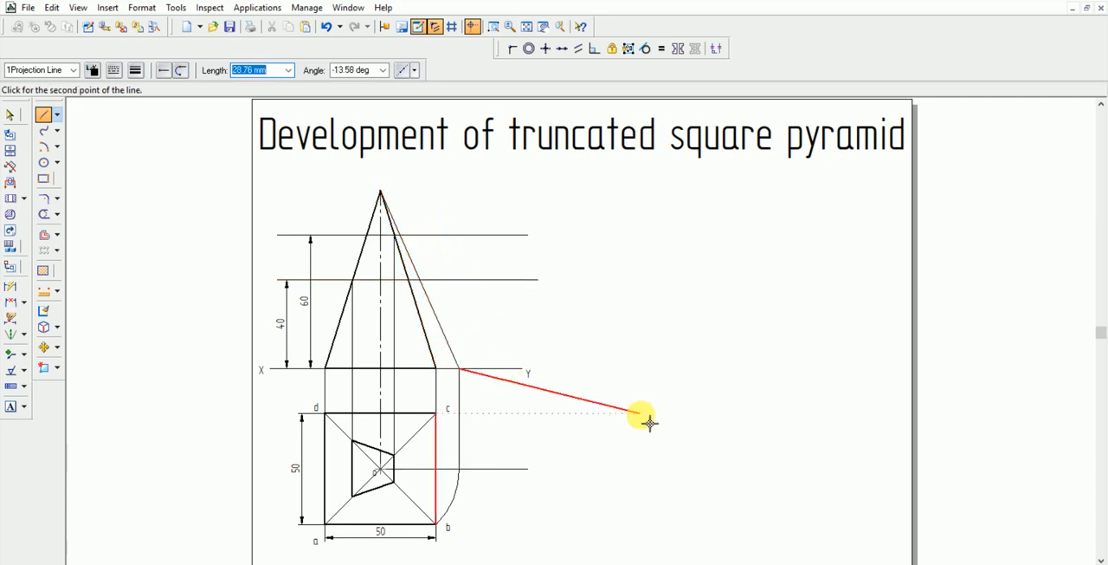
{"action": "right_click", "coordinate": [650, 421]}
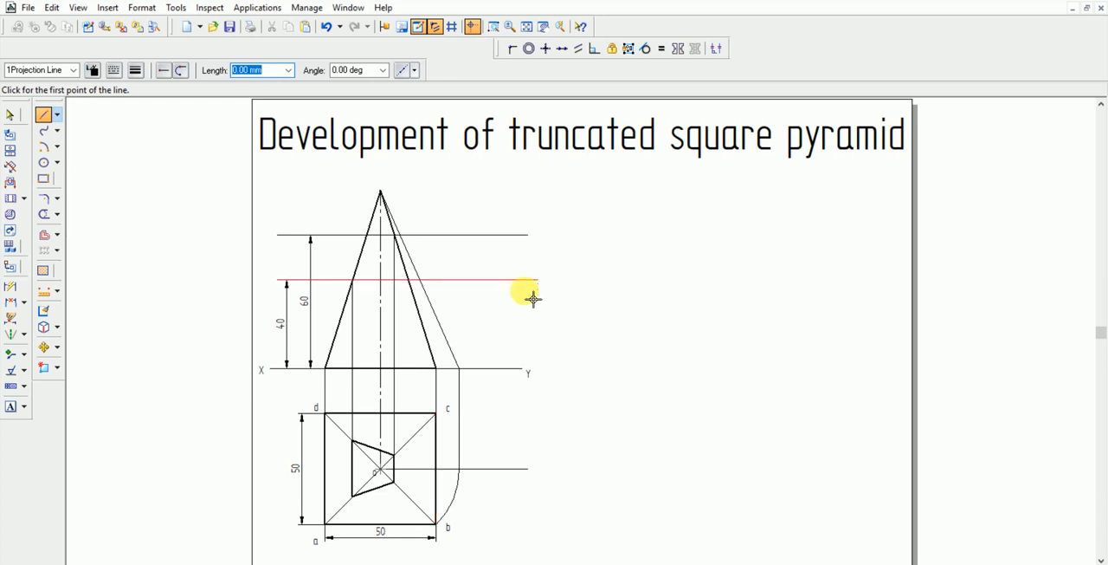
Draw the cut line about 27.4 mm long in the 1Visible style from the left edge at 40 mm height to the right edge at 60 mm height
{"action": "left_click", "coordinate": [74, 70]}
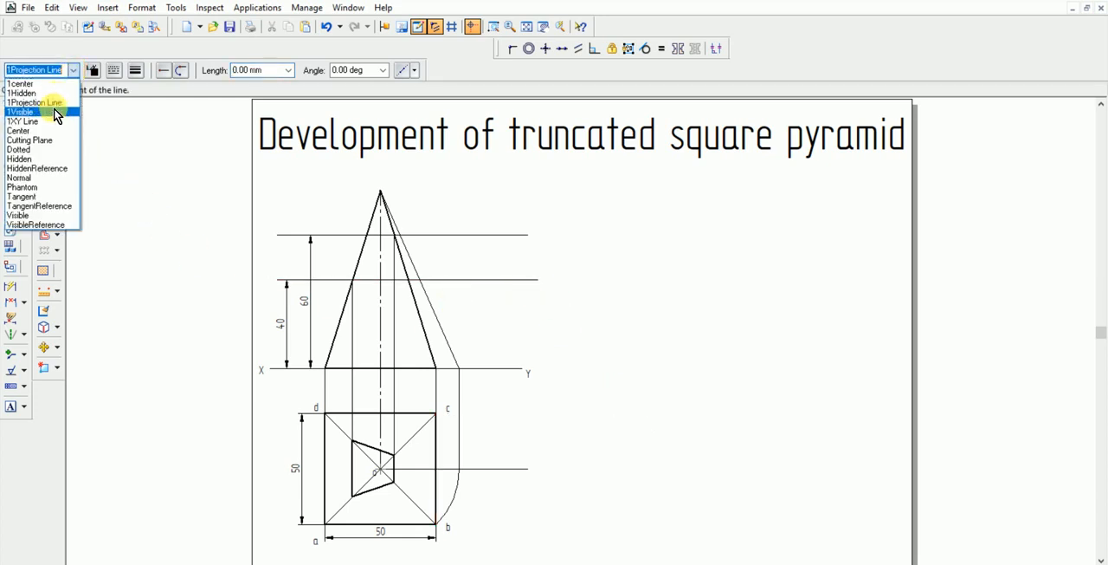
{"action": "left_click", "coordinate": [55, 113]}
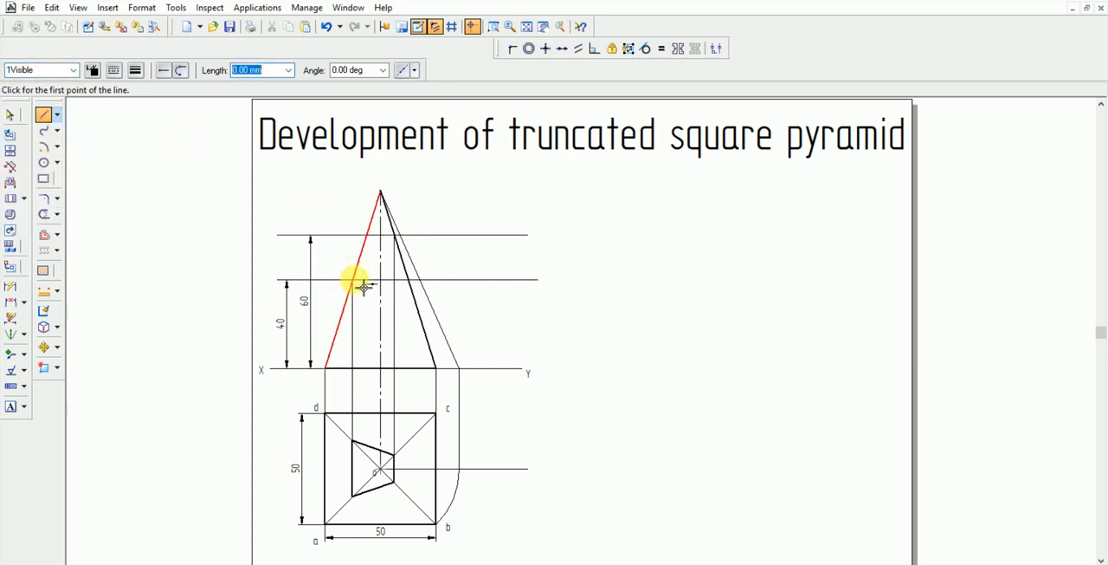
{"action": "left_click", "coordinate": [353, 280]}
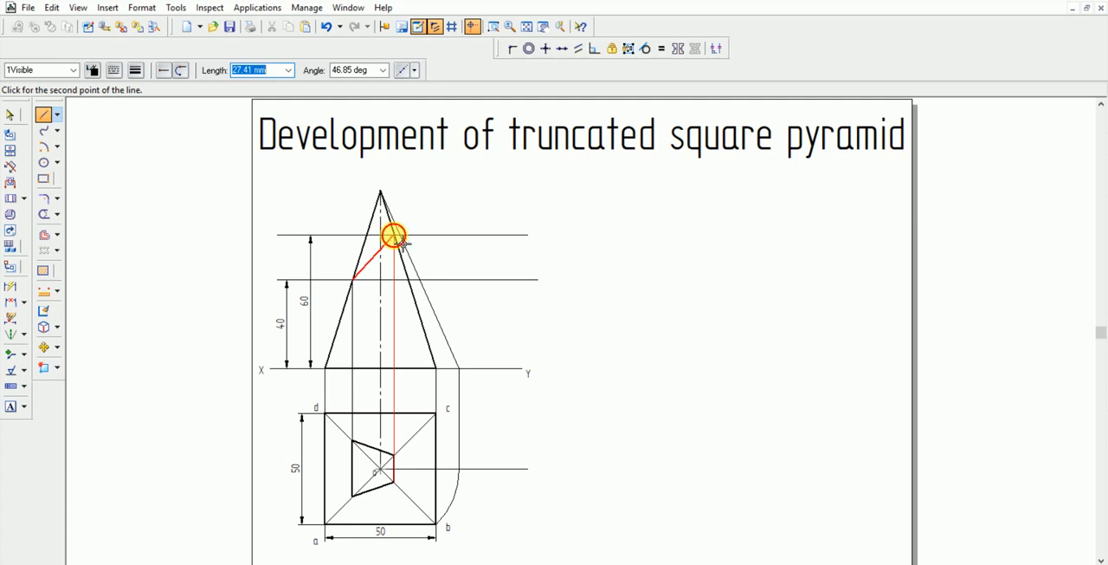
{"action": "left_click", "coordinate": [394, 236]}
{"action": "key", "text": "Escape"}
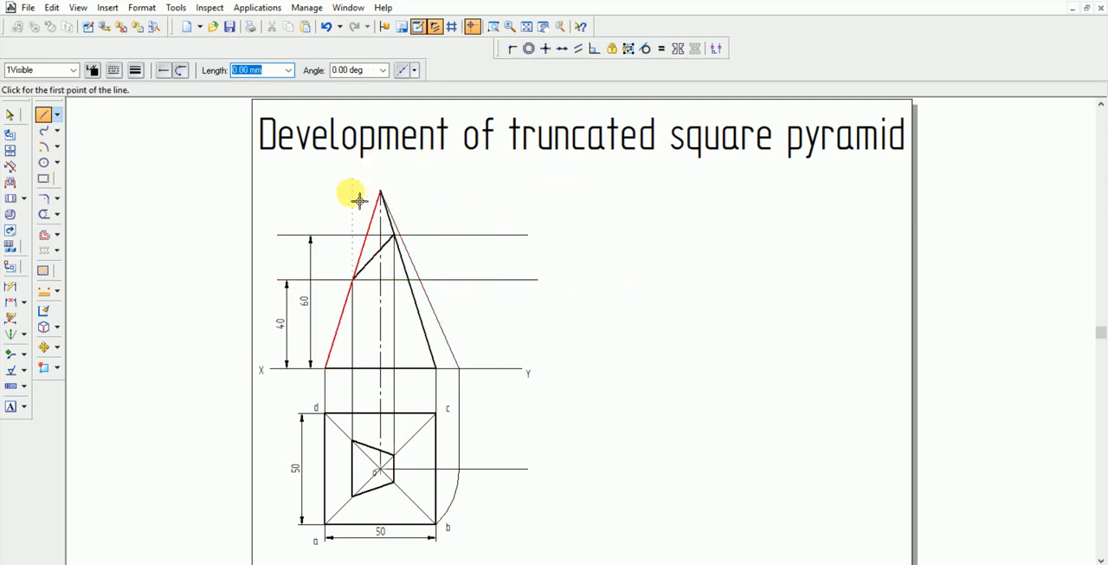
{"action": "left_click", "coordinate": [11, 116]}
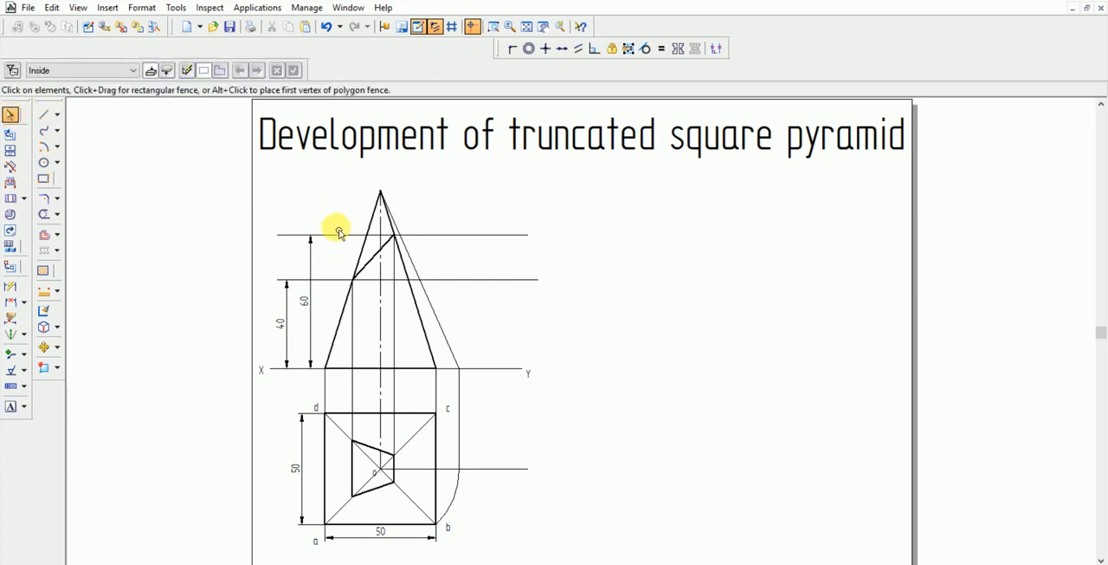
{"action": "left_click", "coordinate": [372, 228]}
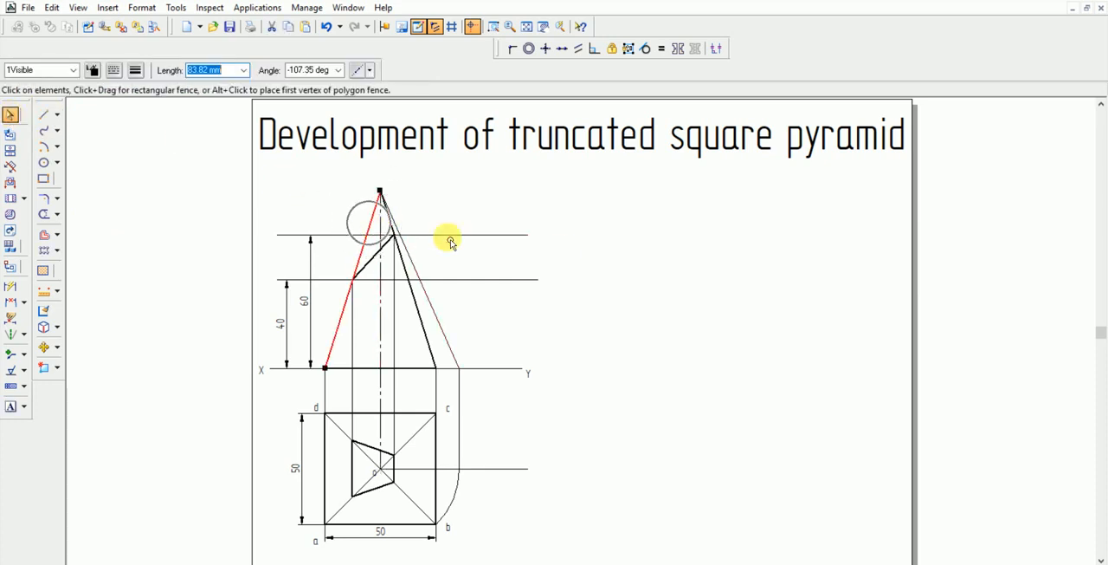
{"action": "left_click", "coordinate": [638, 285]}
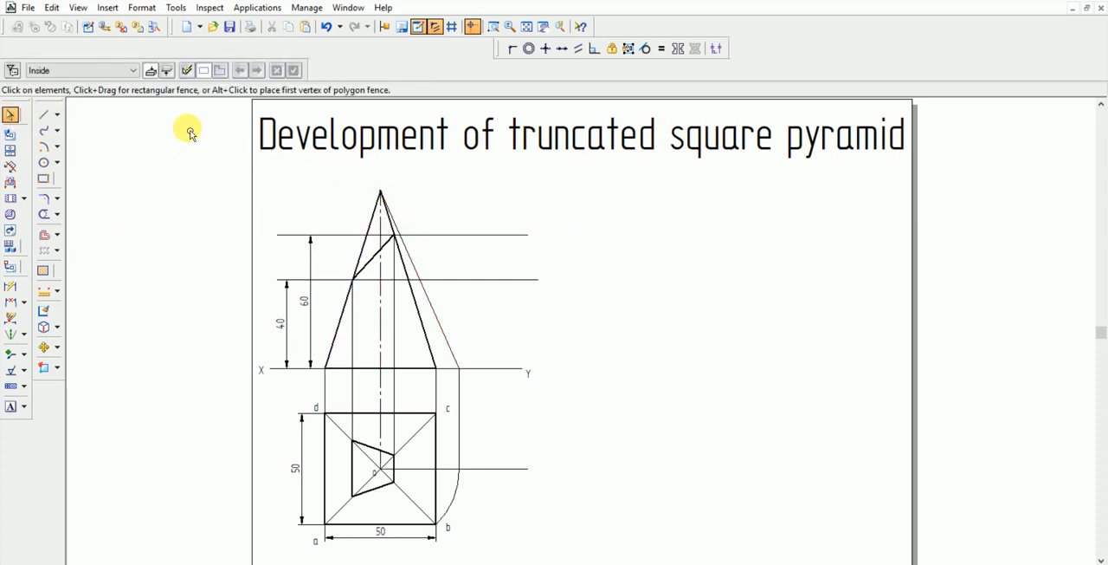
{"action": "left_click", "coordinate": [44, 118]}
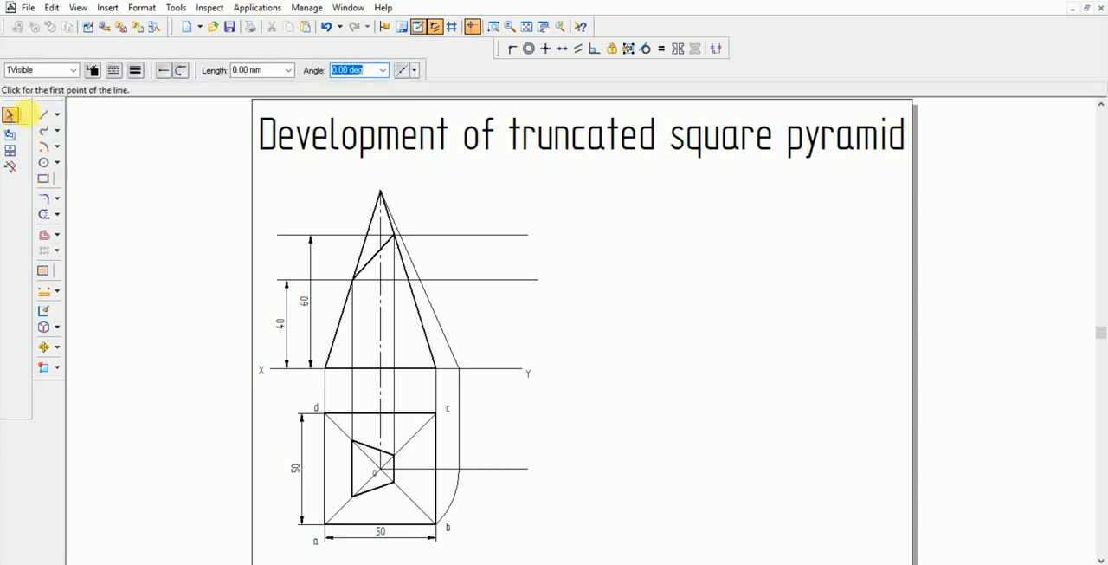
{"action": "left_click", "coordinate": [9, 113]}
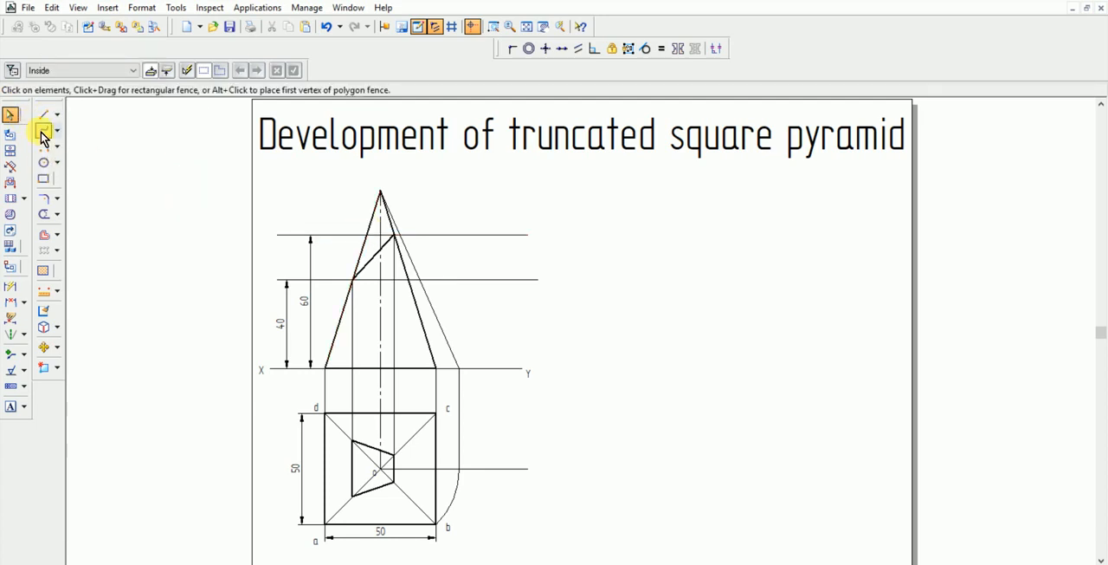
Trim away the portions of both slanted front-view edges above the cut line
{"action": "left_click", "coordinate": [43, 214]}
{"action": "left_click", "coordinate": [390, 240]}
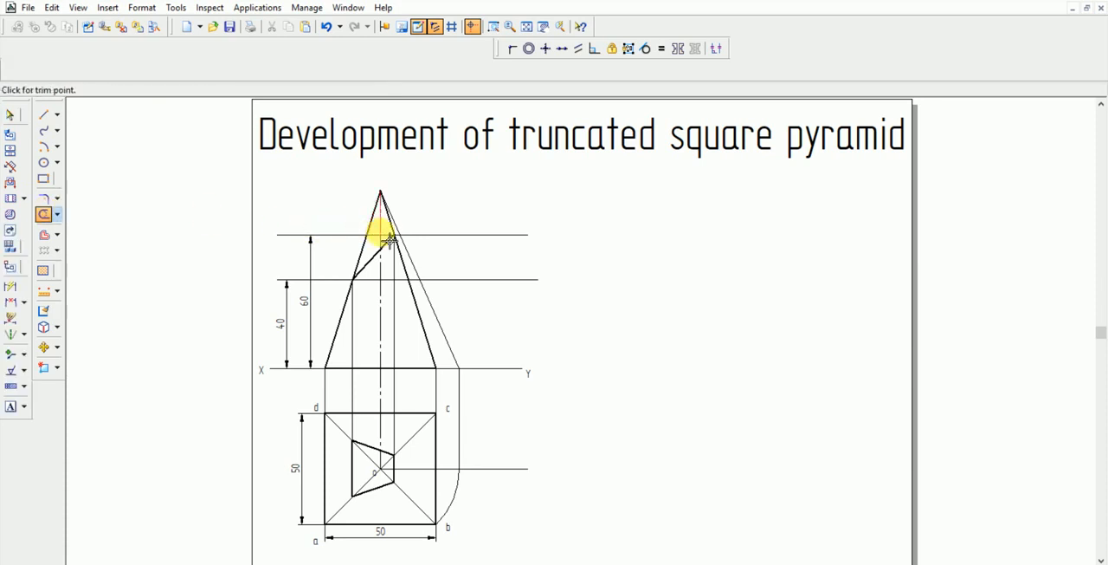
{"action": "mouse_move", "coordinate": [372, 223]}
{"action": "left_mouse_down"}
{"action": "mouse_move", "coordinate": [359, 210]}
{"action": "mouse_move", "coordinate": [371, 230]}
{"action": "mouse_move", "coordinate": [350, 261]}
{"action": "left_mouse_up"}
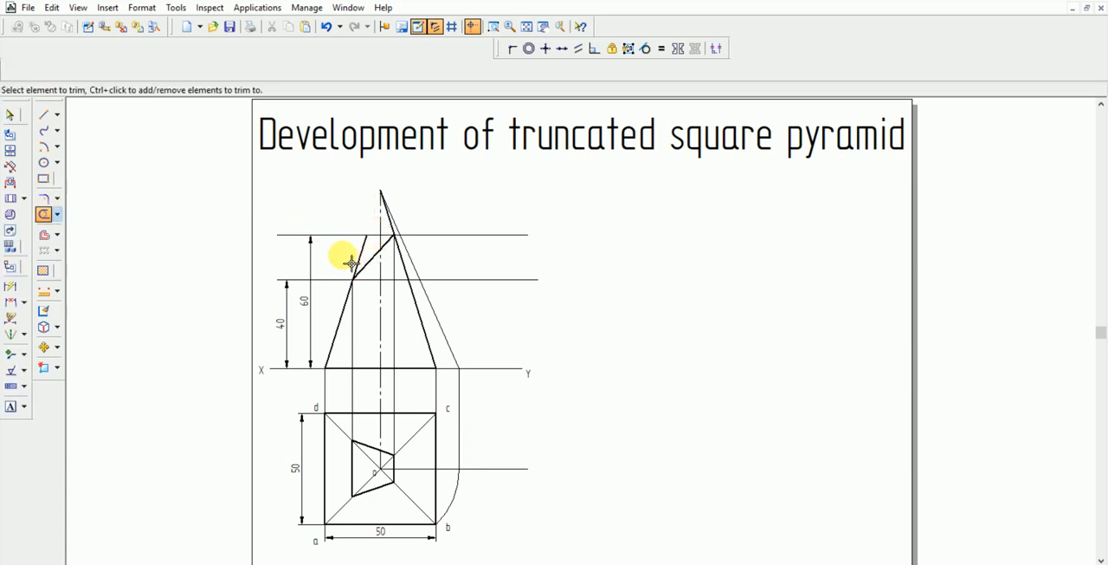
{"action": "left_click", "coordinate": [350, 262]}
{"action": "left_click", "coordinate": [389, 218]}
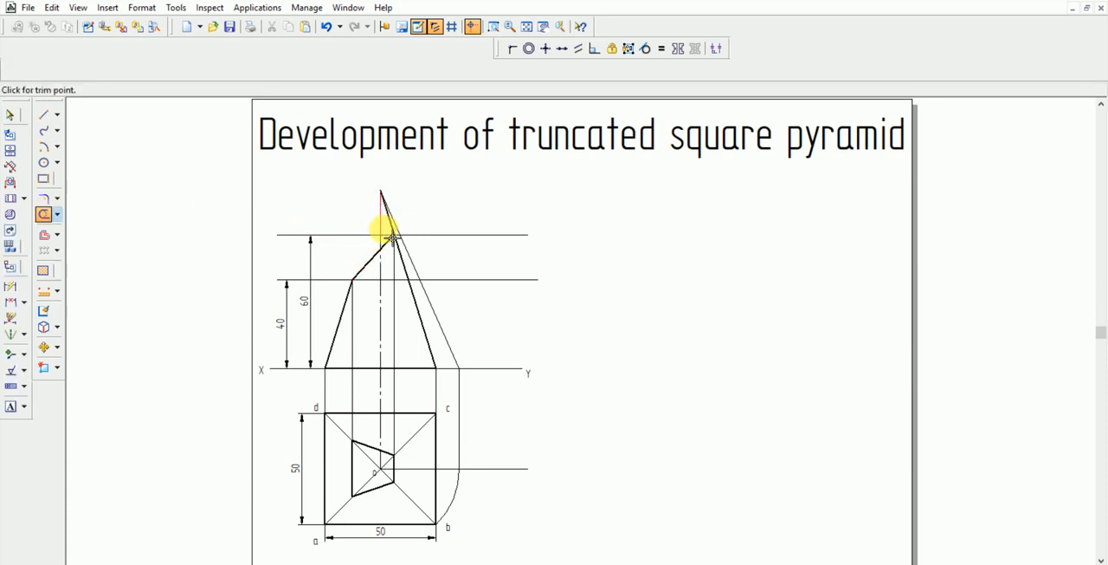
{"action": "left_click", "coordinate": [393, 236]}
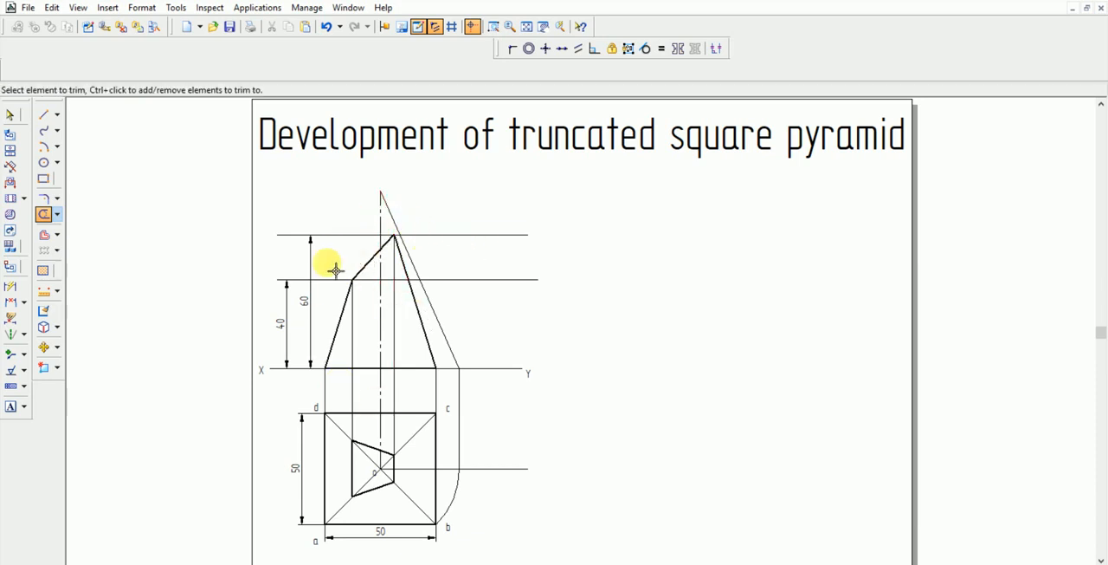
Redraw the removed upper edges in the 1Projection Line style, joining both ends of the cut line to the apex
{"action": "left_click", "coordinate": [43, 114]}
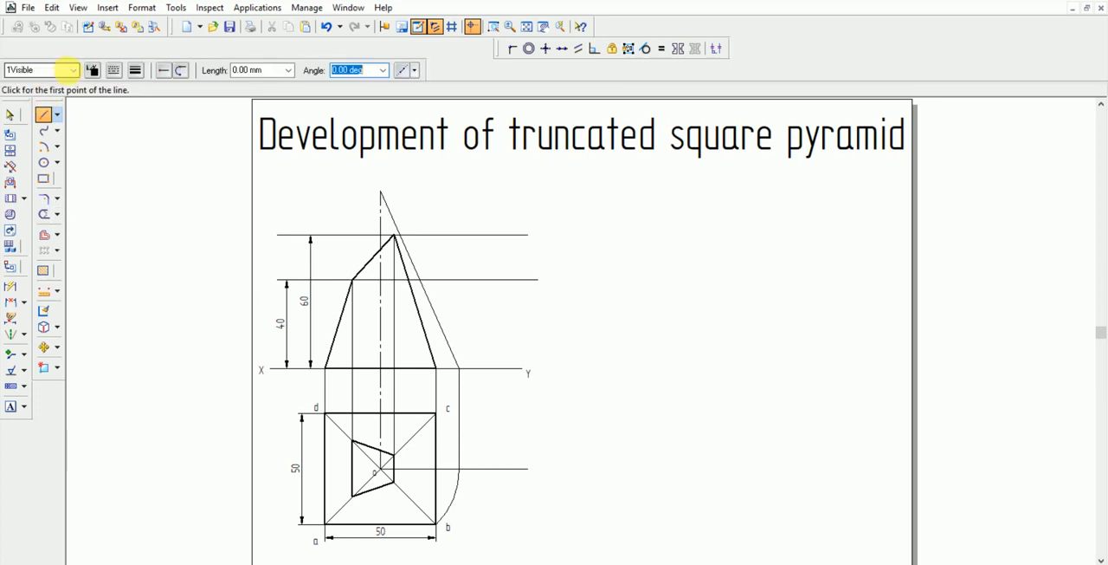
{"action": "left_click", "coordinate": [69, 69]}
{"action": "left_click", "coordinate": [67, 99]}
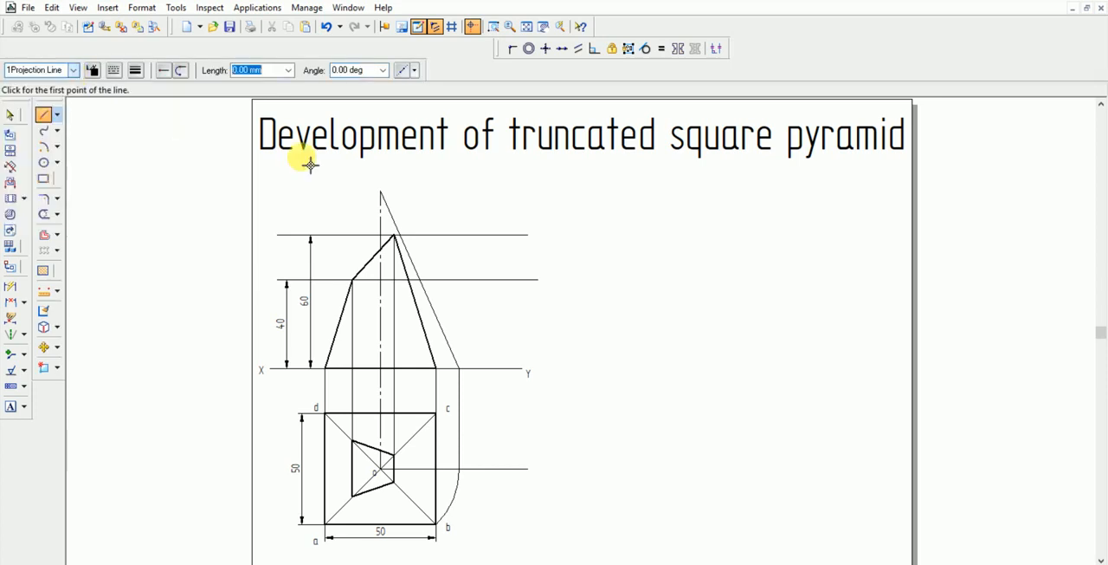
{"action": "left_click", "coordinate": [354, 280]}
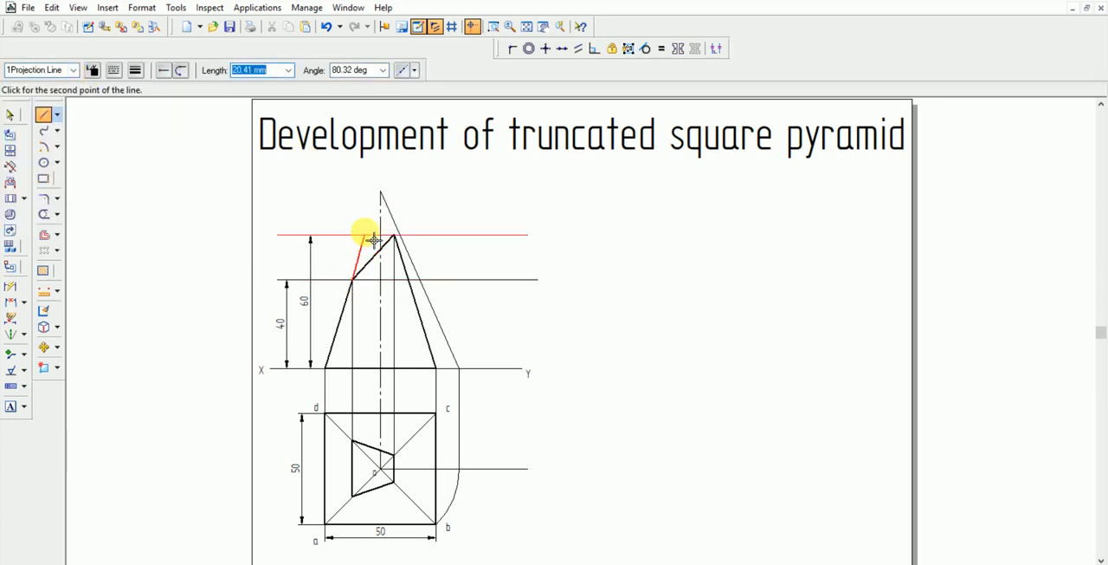
{"action": "left_click", "coordinate": [381, 192]}
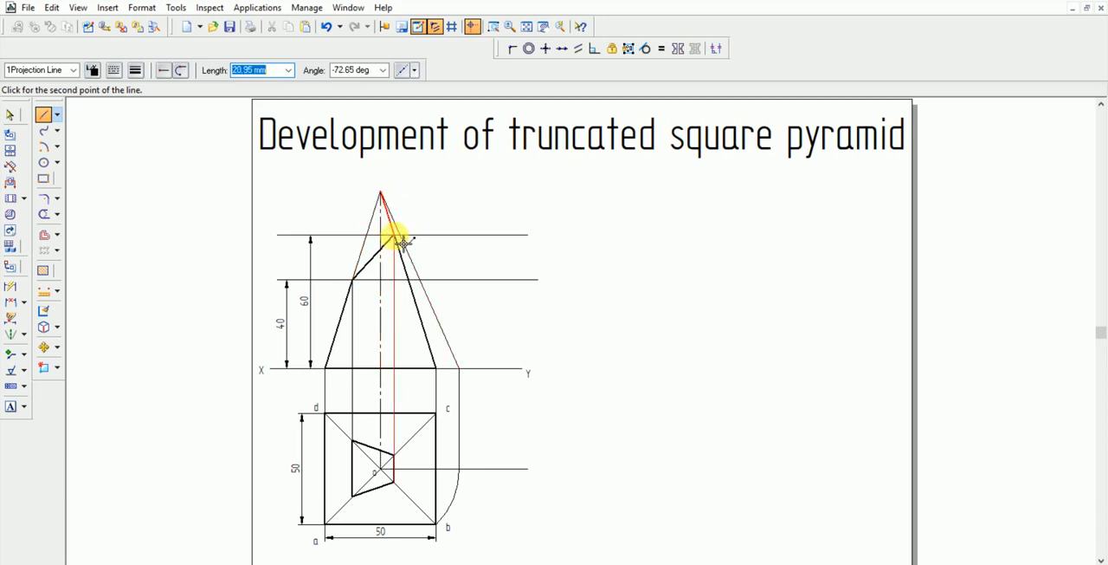
{"action": "left_click", "coordinate": [395, 234]}
{"action": "right_click", "coordinate": [589, 292]}
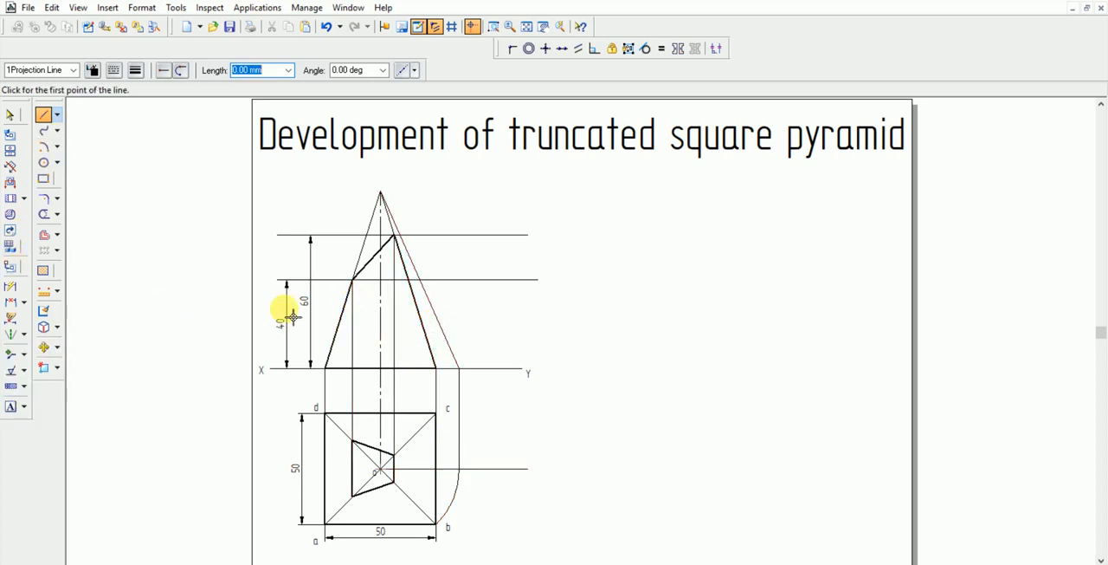
Label the front view's base points from left to right a'(d'), o' and b'(c'), just above the XY line
{"action": "left_click", "coordinate": [326, 350]}
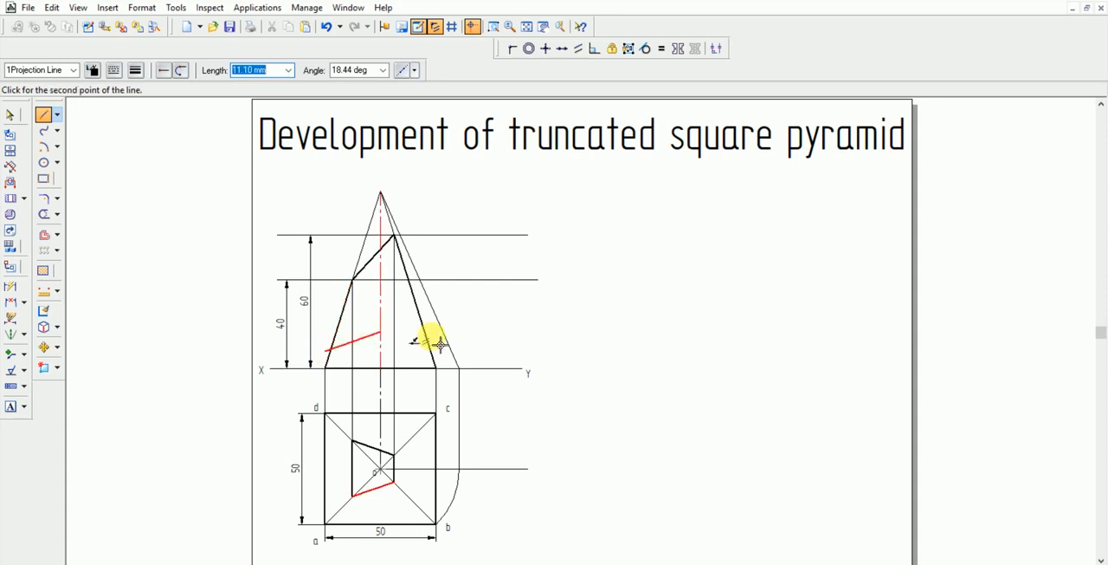
{"action": "right_click", "coordinate": [253, 345]}
{"action": "left_click", "coordinate": [10, 406]}
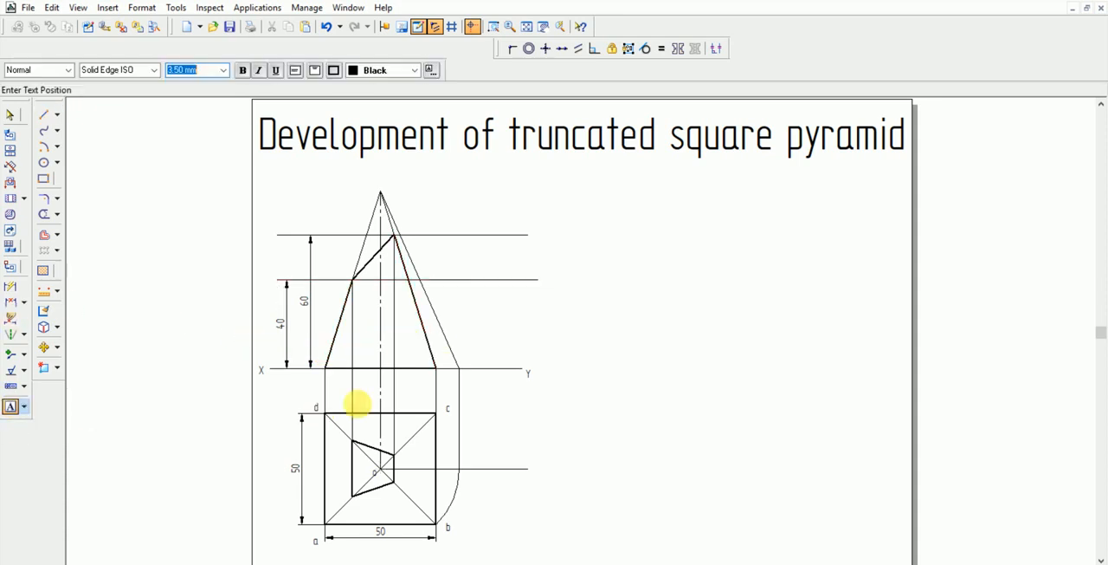
{"action": "left_click", "coordinate": [324, 356]}
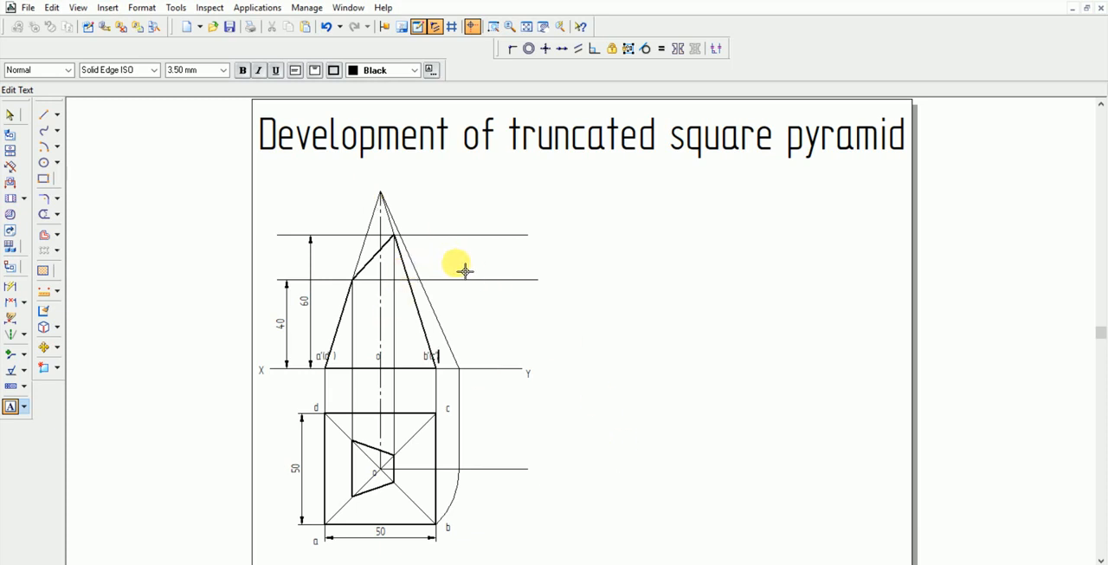
Draw a vertical projection line about 43.5 mm long crossing the 40 mm and 60 mm height lines just right of the pyramid
{"action": "left_click", "coordinate": [43, 115]}
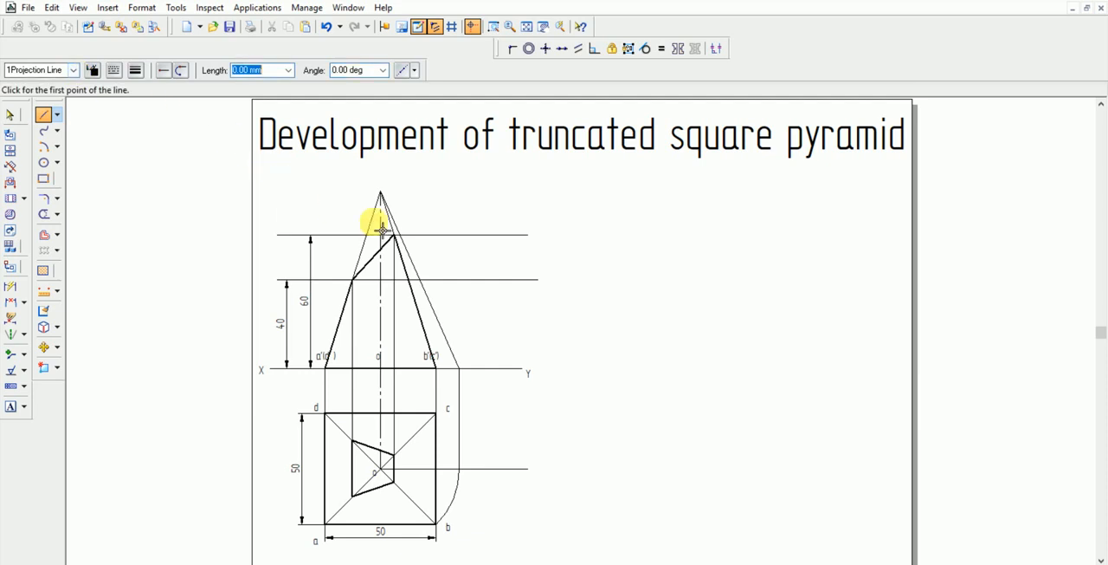
{"action": "left_click", "coordinate": [451, 293]}
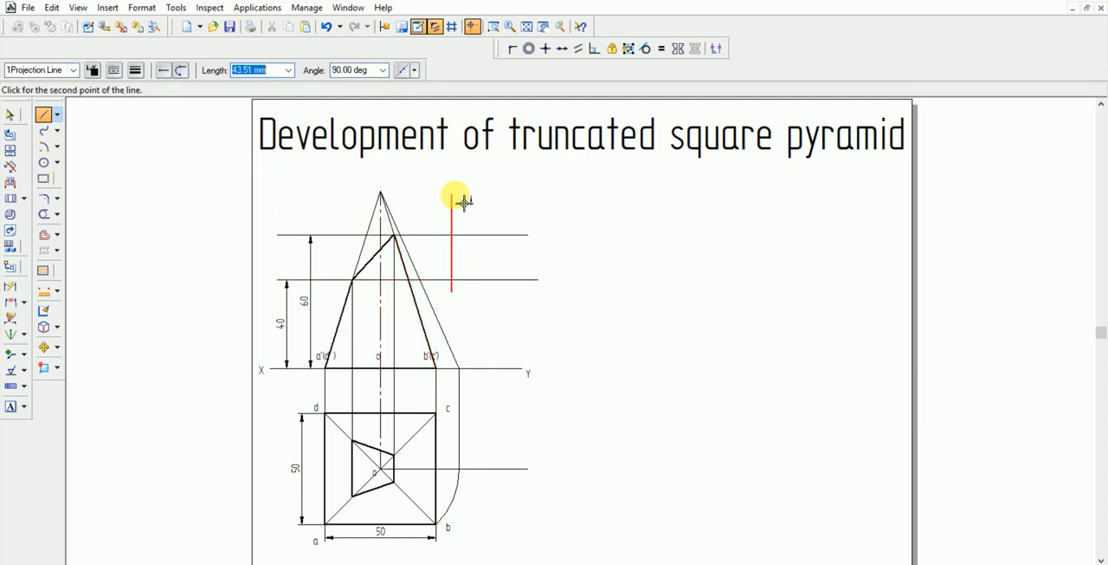
{"action": "left_click", "coordinate": [460, 197]}
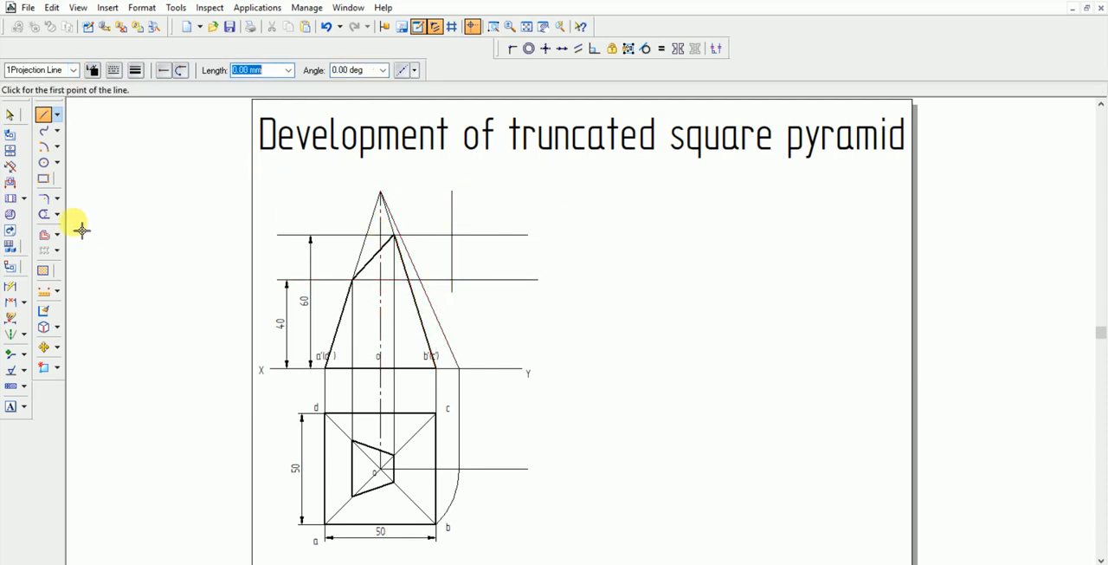
Trim the two height lines' excess to the right of the short vertical line, and trim that vertical line away completely
{"action": "left_click", "coordinate": [47, 216]}
{"action": "mouse_move", "coordinate": [470, 298]}
{"action": "left_mouse_down"}
{"action": "mouse_move", "coordinate": [487, 286]}
{"action": "mouse_move", "coordinate": [478, 218]}
{"action": "mouse_move", "coordinate": [431, 208]}
{"action": "left_mouse_up"}
{"action": "left_click_drag", "start_coordinate": [491, 248], "coordinate": [440, 249]}
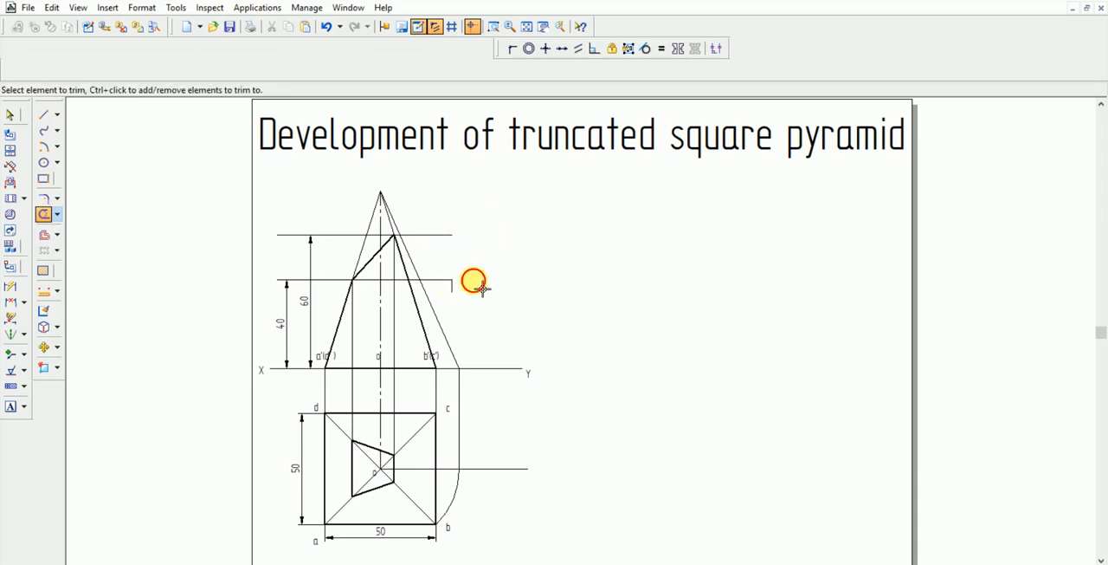
{"action": "mouse_move", "coordinate": [474, 280]}
{"action": "left_mouse_down"}
{"action": "mouse_move", "coordinate": [447, 284]}
{"action": "mouse_move", "coordinate": [452, 292]}
{"action": "left_mouse_up"}
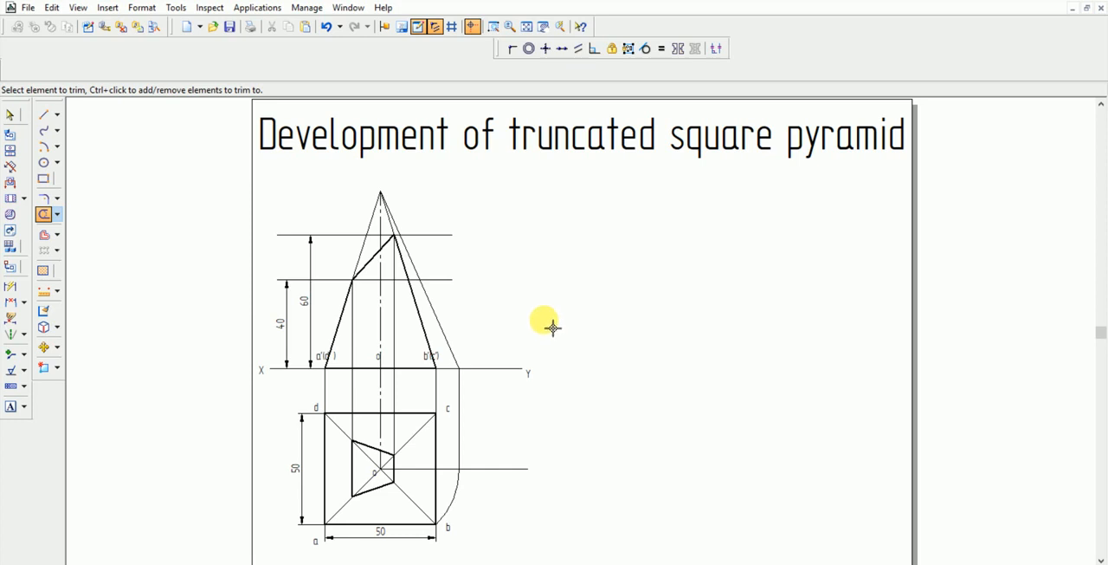
Dimension the slanted true-length line from the apex to XY, placing the dimension parallel on its right side
{"action": "left_click", "coordinate": [13, 288]}
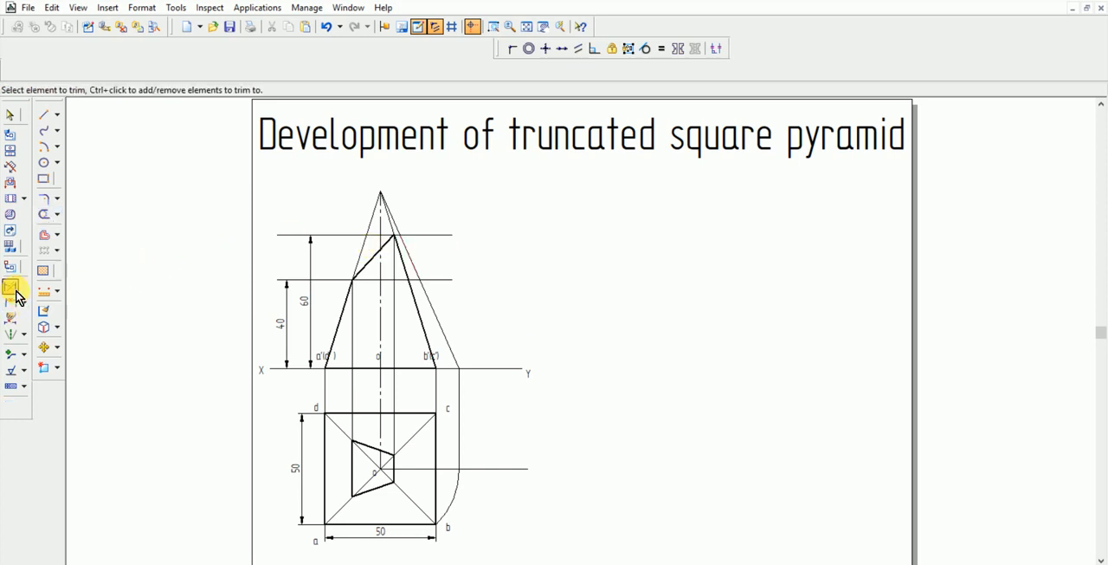
{"action": "left_click", "coordinate": [436, 317]}
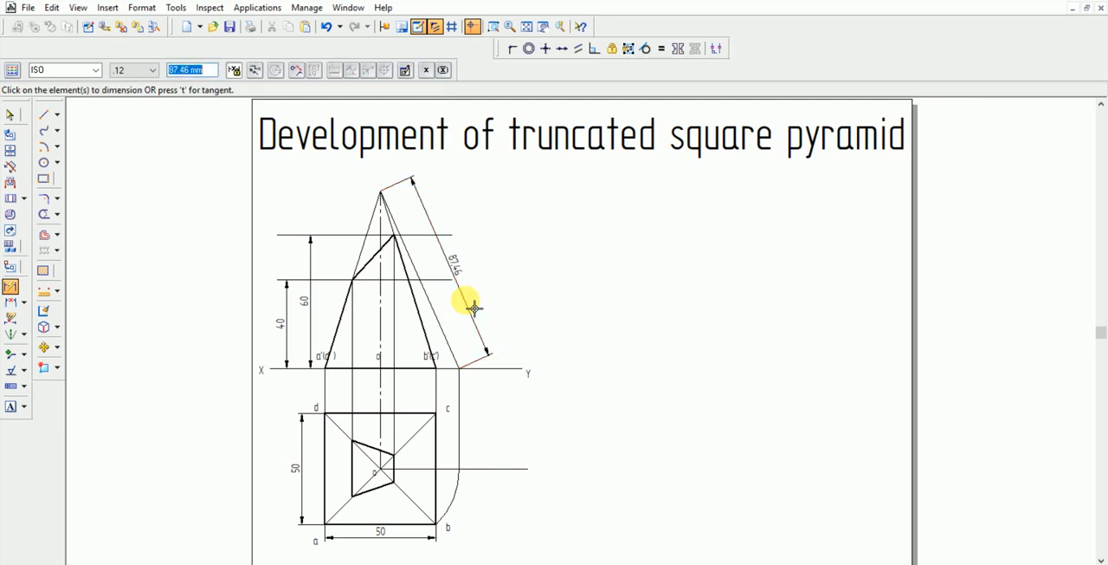
{"action": "left_click", "coordinate": [507, 346]}
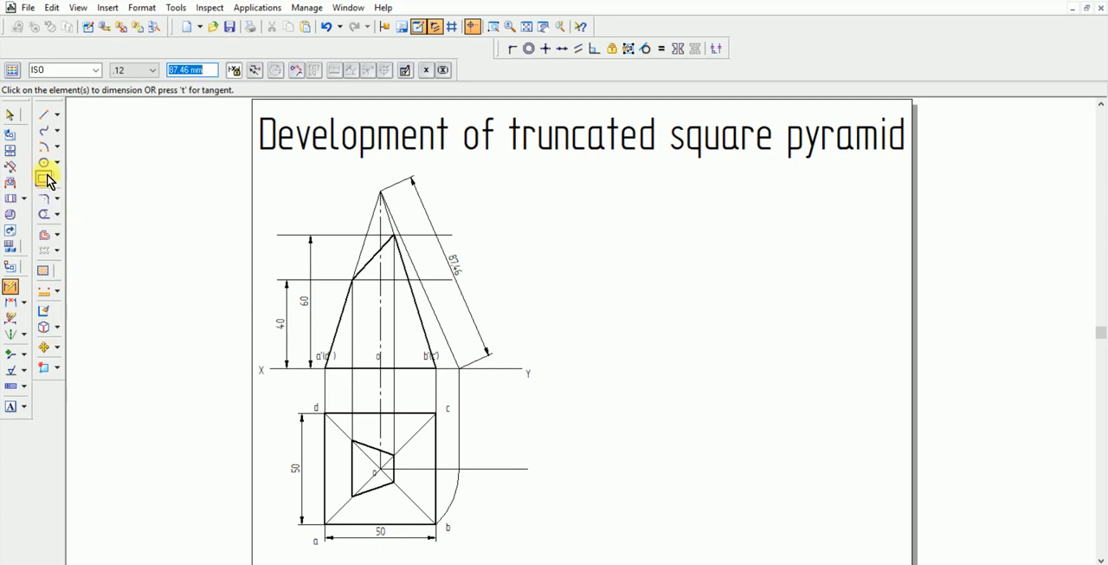
Draw a projection-line arc of radius 87.46 mm with a sweep of about 162° in the empty space beside the two views
{"action": "left_click", "coordinate": [43, 147]}
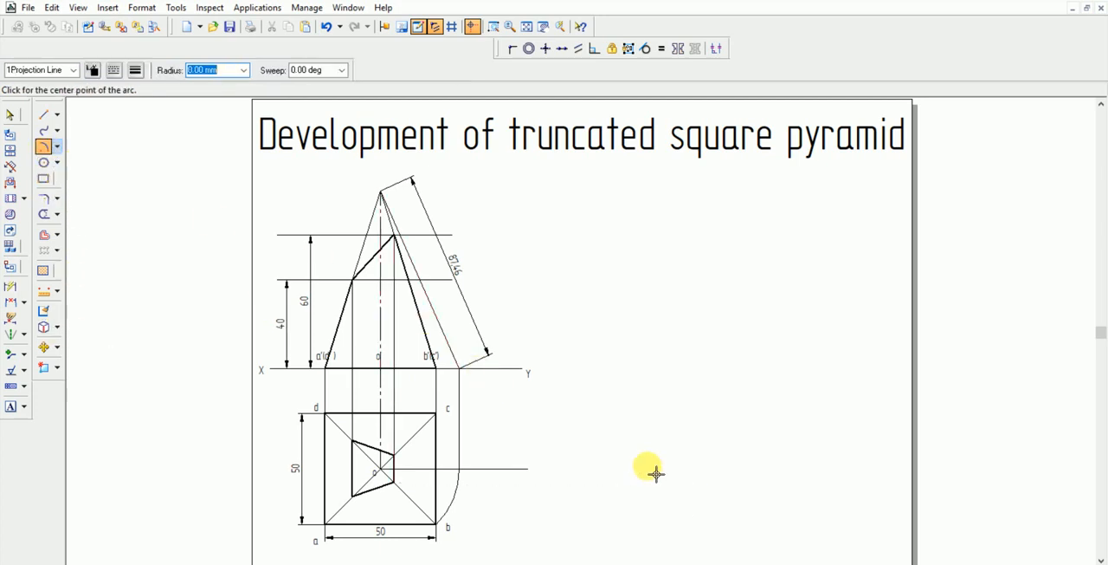
{"action": "left_click", "coordinate": [595, 374]}
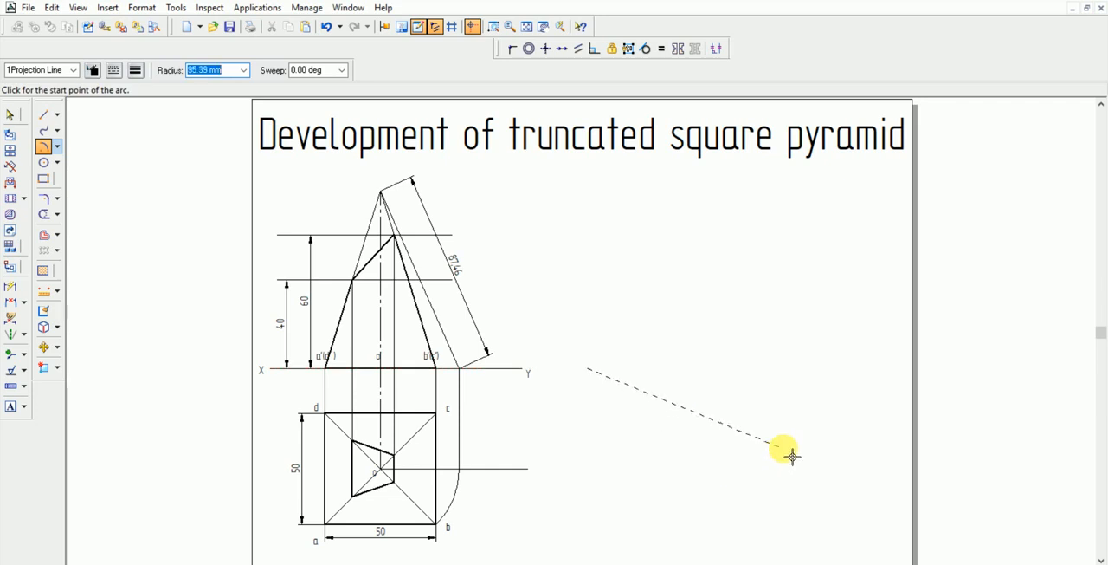
{"action": "type", "text": "87.46"}
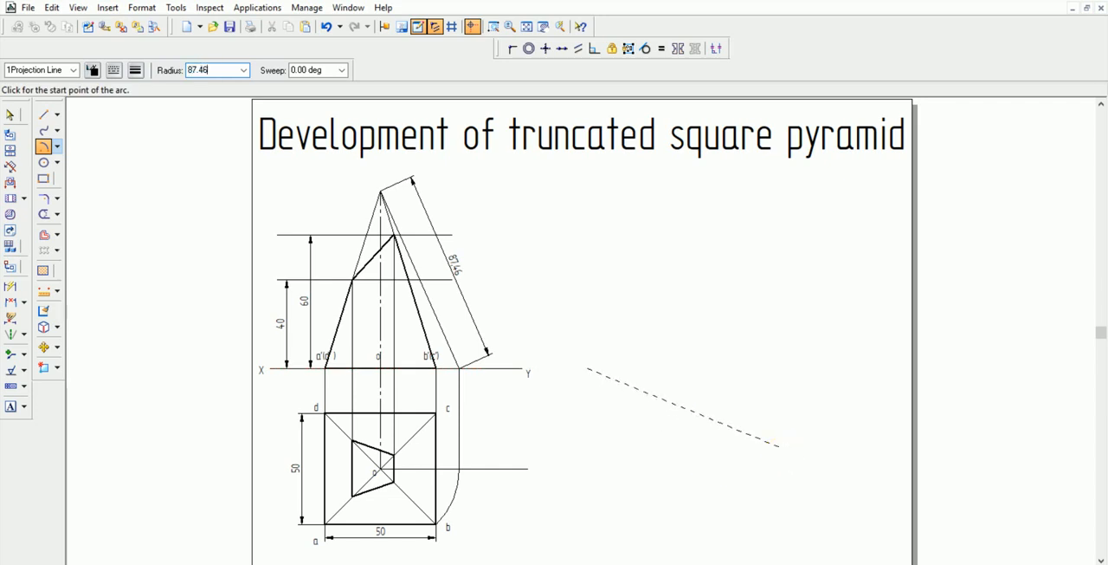
{"action": "key", "text": "Tab"}
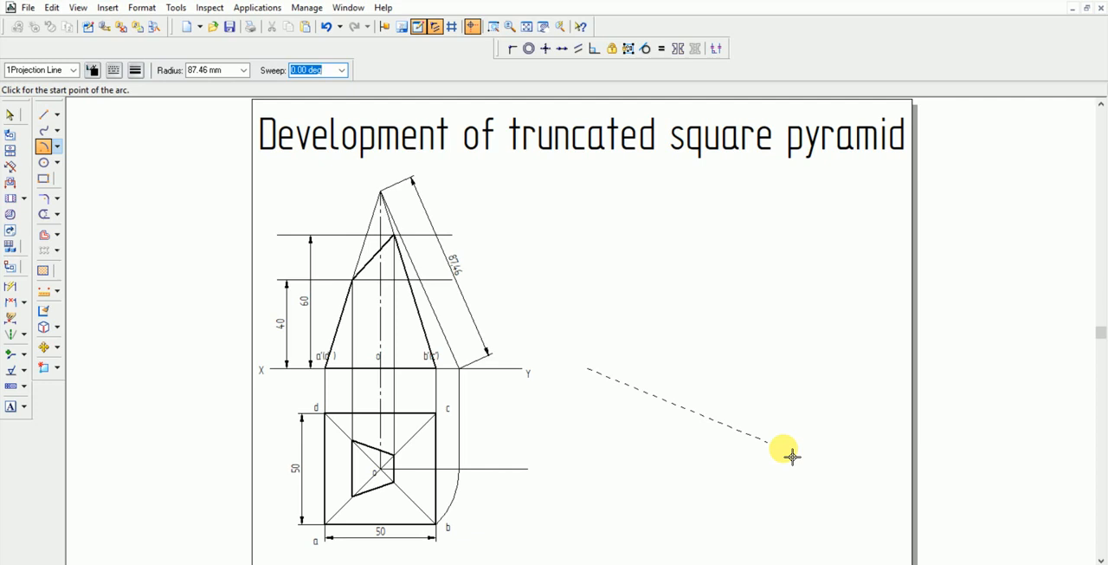
{"action": "left_click", "coordinate": [667, 538]}
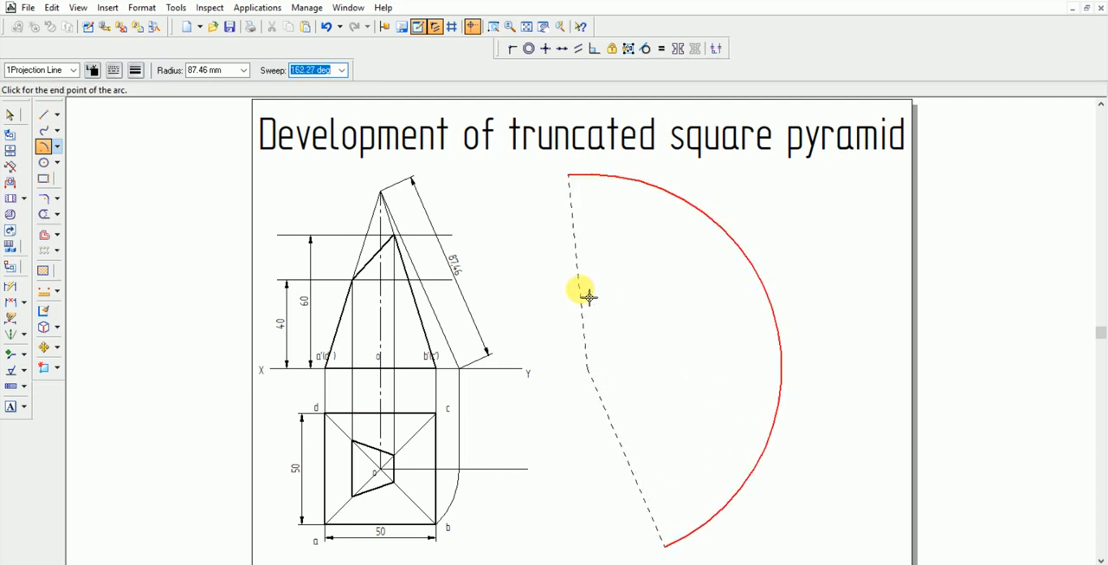
{"action": "left_click", "coordinate": [589, 297]}
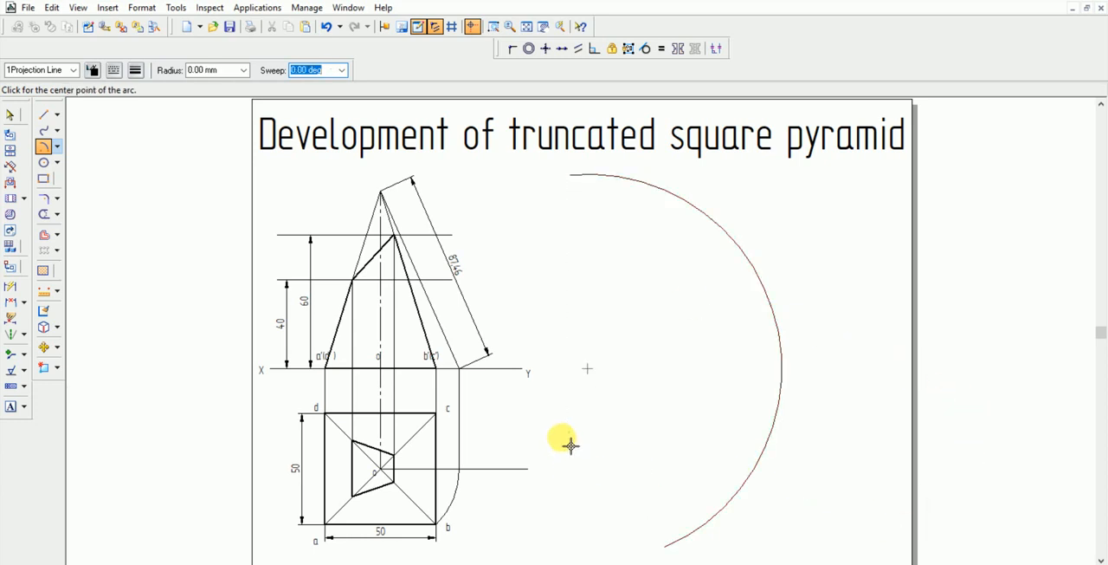
Draw a projection line from the large arc's centre to its lower end
{"action": "left_click", "coordinate": [44, 114]}
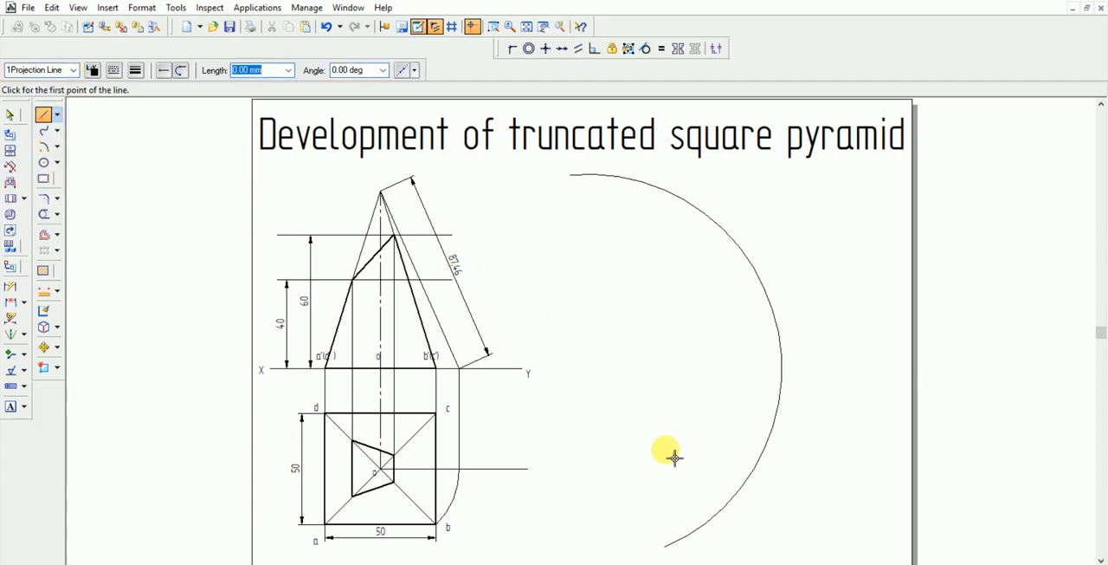
{"action": "left_click", "coordinate": [588, 369]}
{"action": "key", "text": "Escape"}
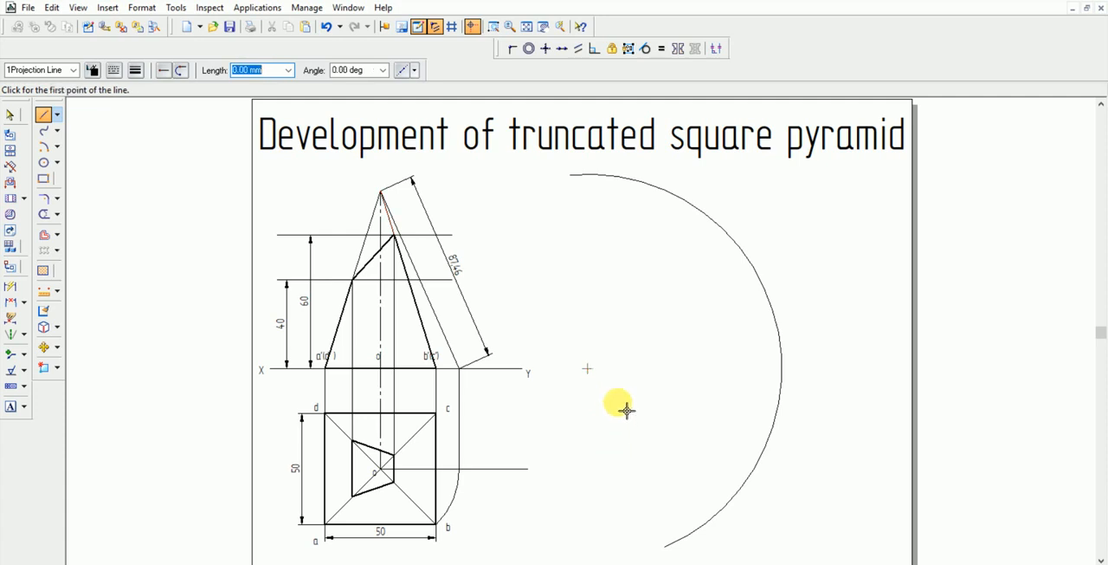
{"action": "left_click", "coordinate": [590, 371]}
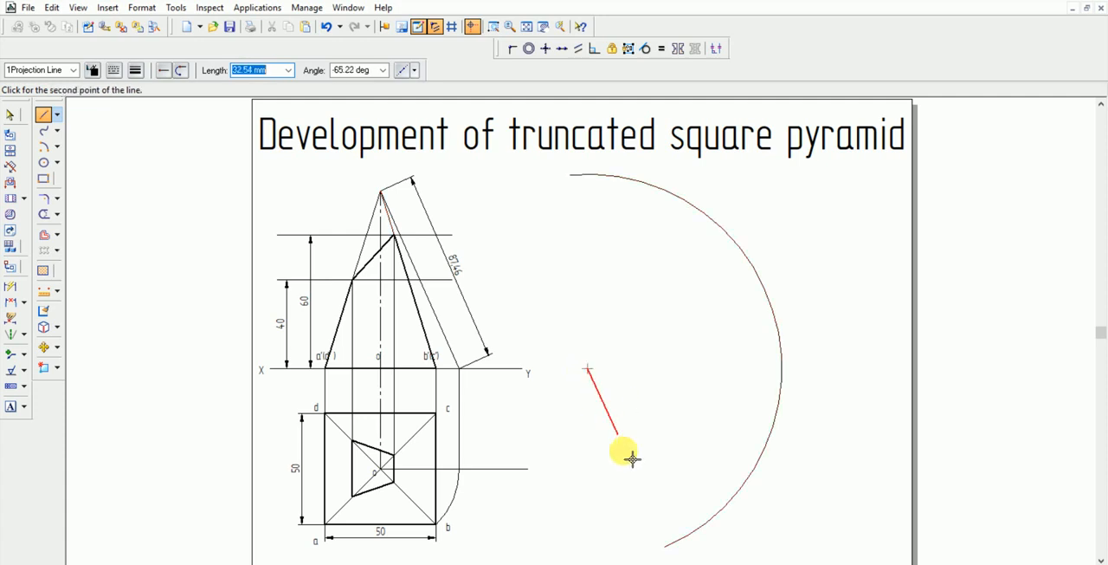
{"action": "left_click", "coordinate": [669, 548]}
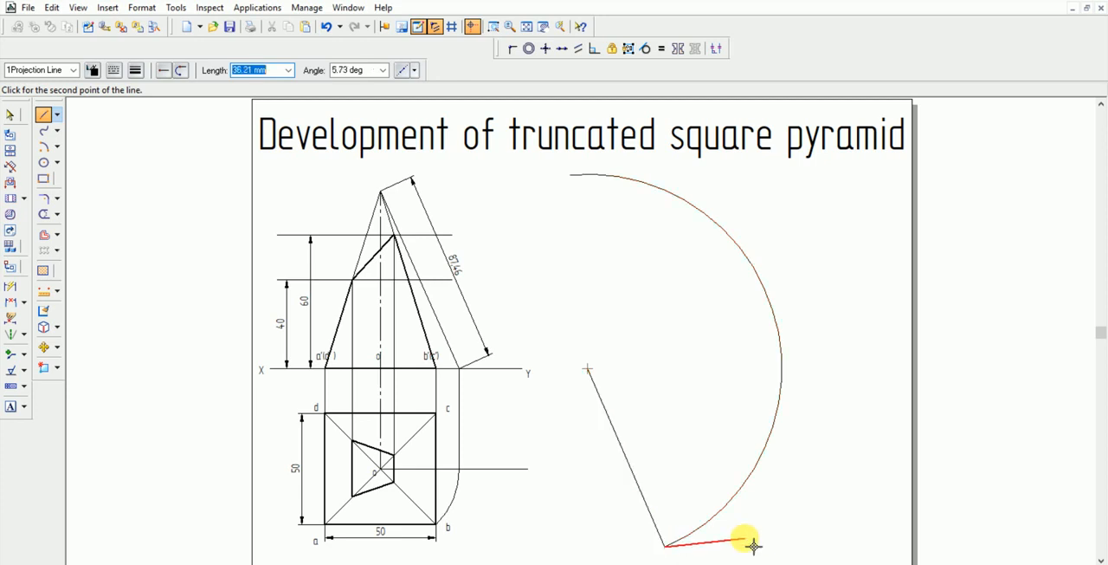
{"action": "key", "text": "Escape"}
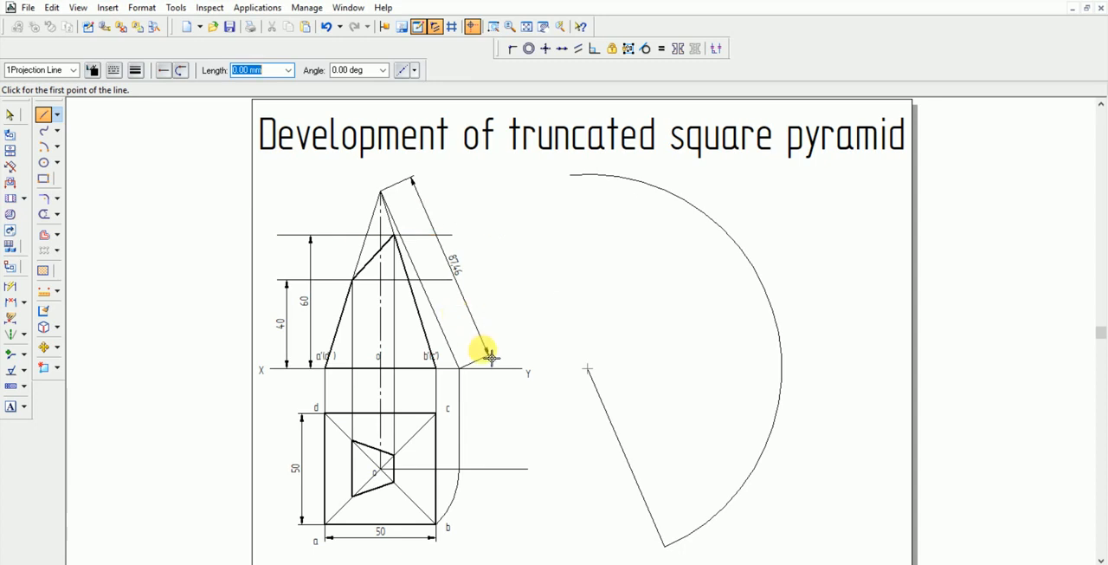
Mark off the first base edge with a 50 mm radius arc, about 13° sweep, centred on the large arc's lower end and crossing it
{"action": "left_click", "coordinate": [43, 146]}
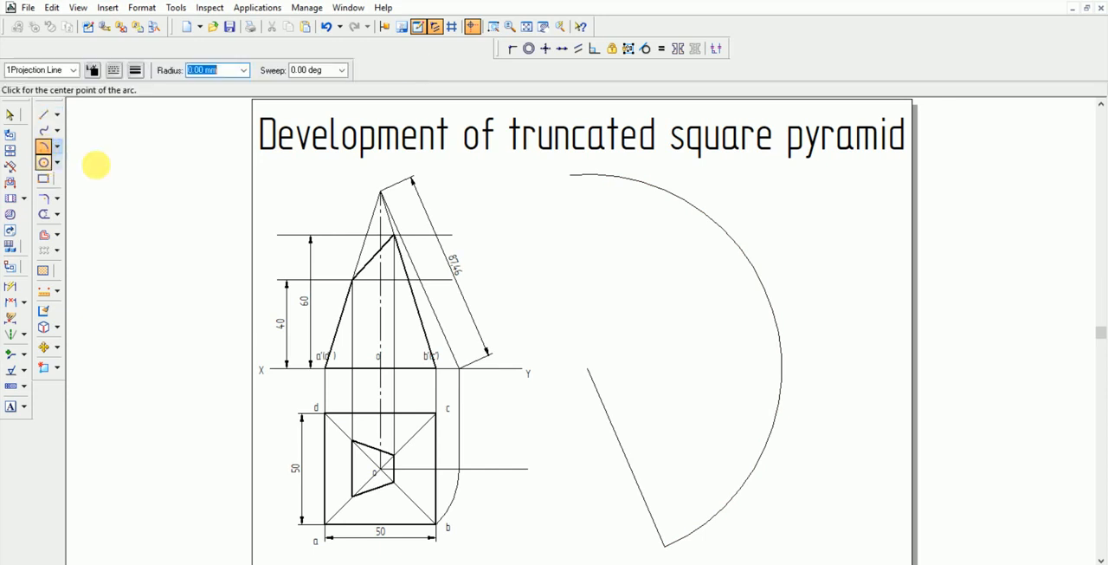
{"action": "left_click", "coordinate": [675, 552]}
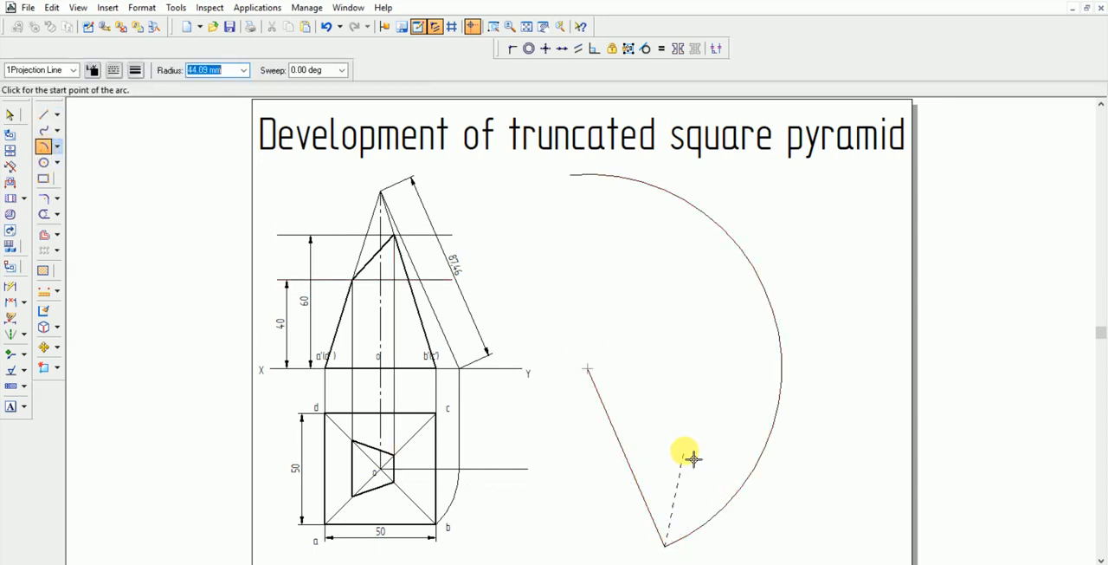
{"action": "type", "text": "50"}
{"action": "key", "text": "Tab"}
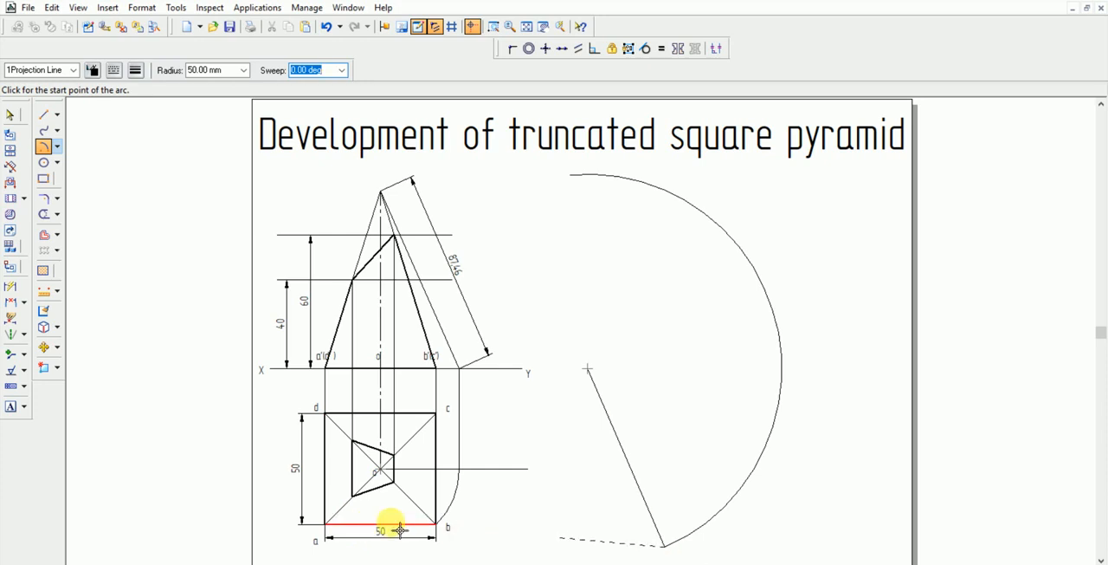
{"action": "left_click", "coordinate": [743, 474]}
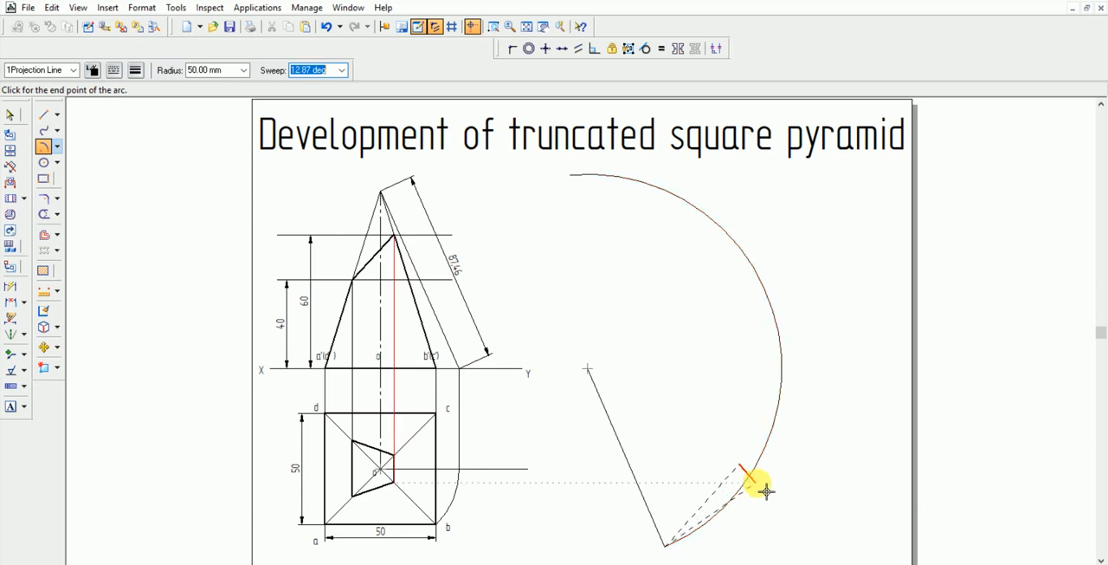
{"action": "left_click", "coordinate": [765, 480]}
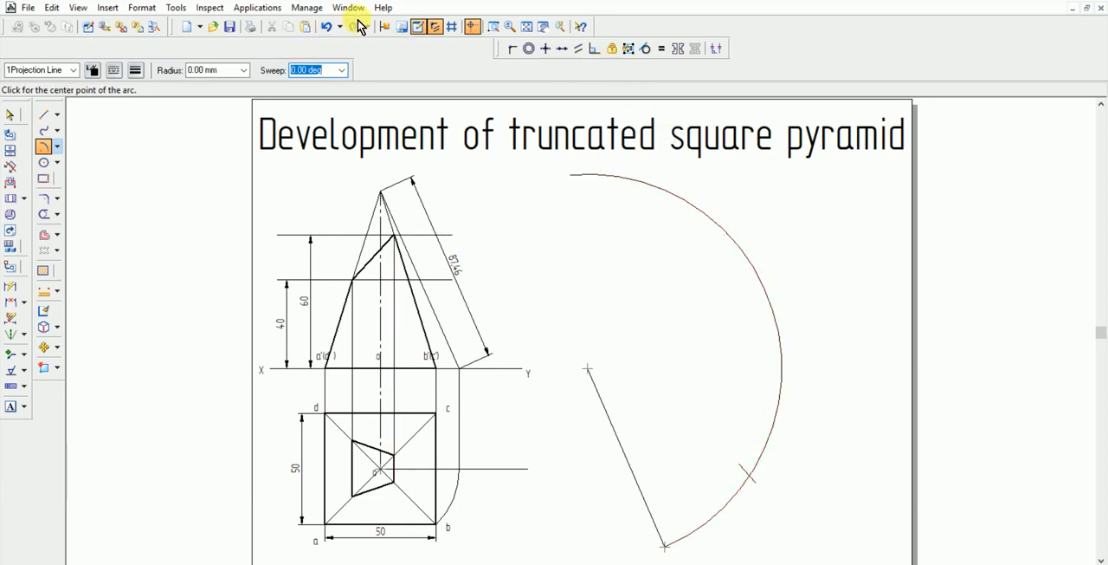
{"action": "left_click", "coordinate": [493, 26]}
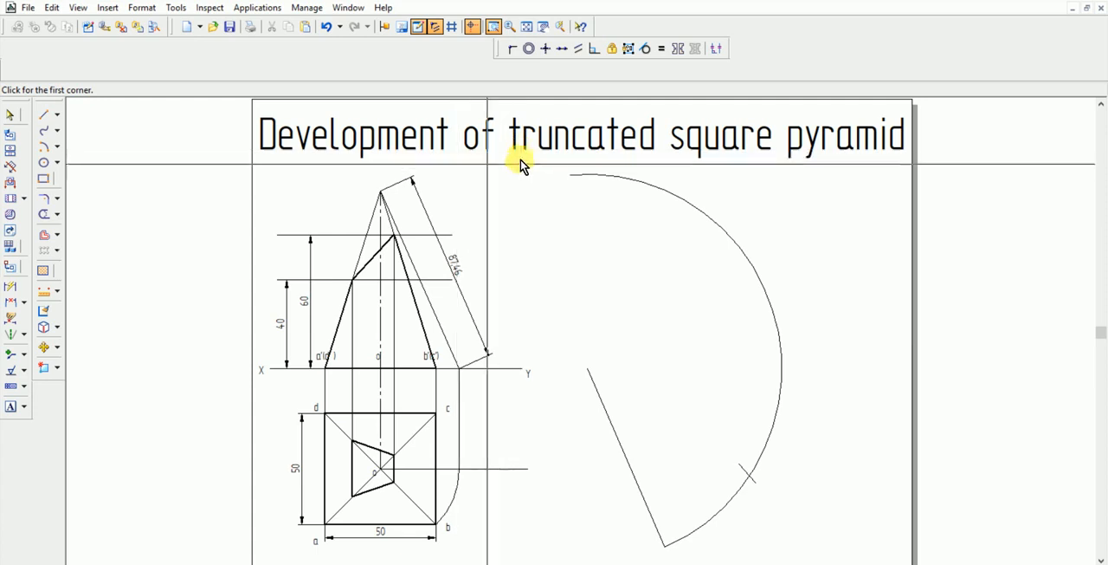
{"action": "left_click", "coordinate": [518, 151]}
{"action": "left_click", "coordinate": [839, 557]}
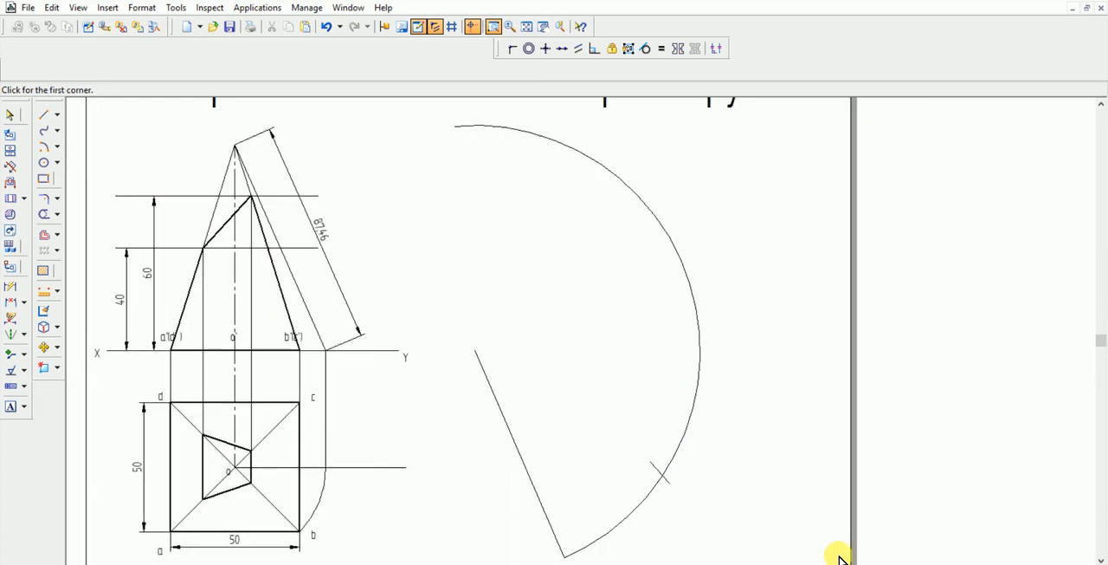
{"action": "left_click", "coordinate": [673, 483]}
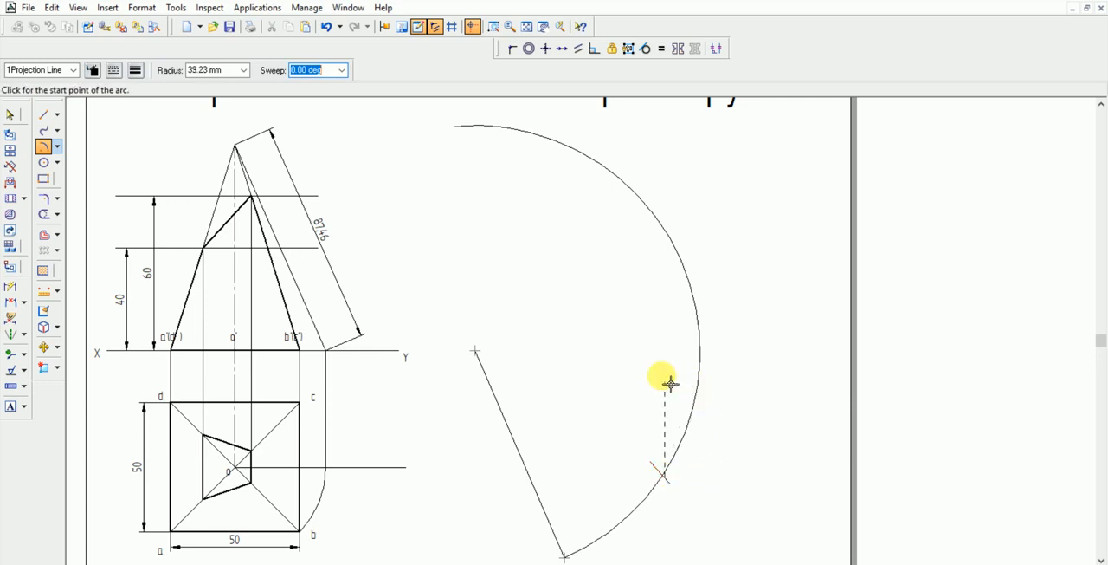
{"action": "left_click", "coordinate": [681, 475]}
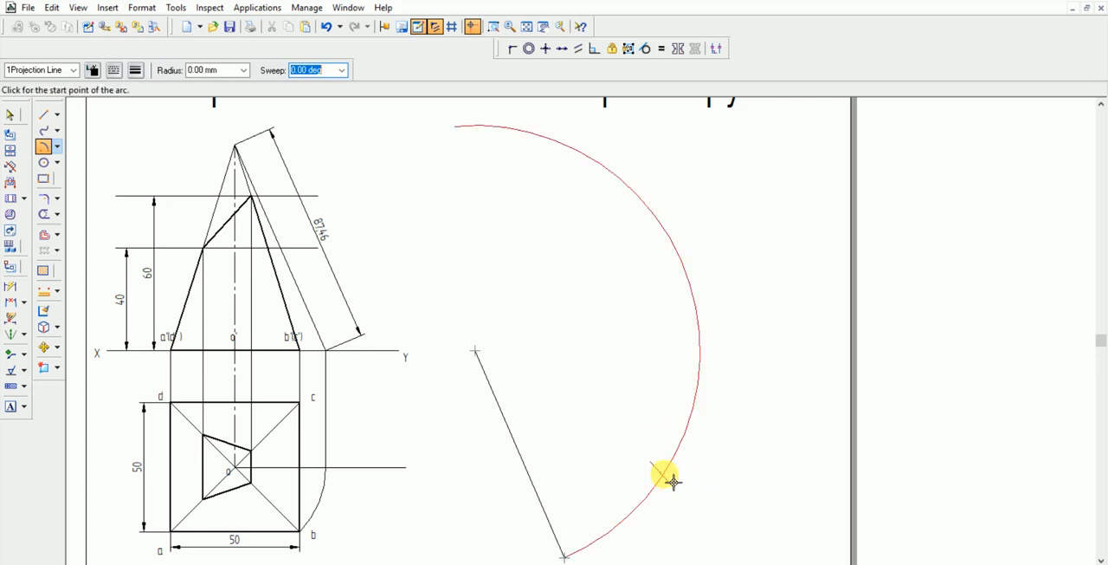
{"action": "right_click", "coordinate": [676, 411]}
{"action": "left_click", "coordinate": [673, 482]}
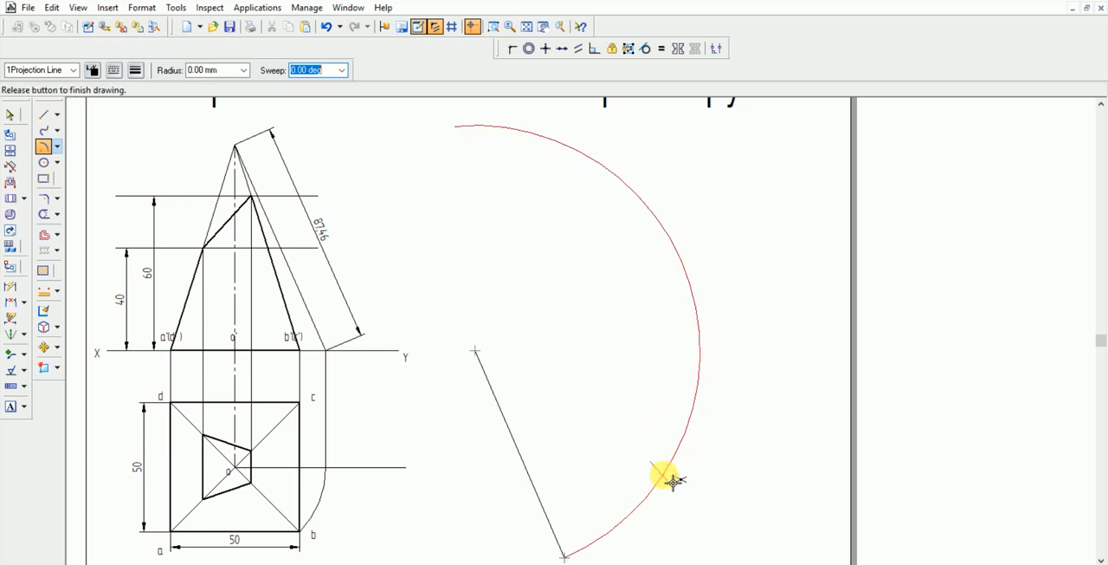
Draw a second 50 mm radius arc, about 40° sweep, centred where the first short arc crosses the large arc and cutting the large arc again
{"action": "left_click", "coordinate": [490, 28]}
{"action": "left_click", "coordinate": [636, 420]}
{"action": "left_click", "coordinate": [698, 502]}
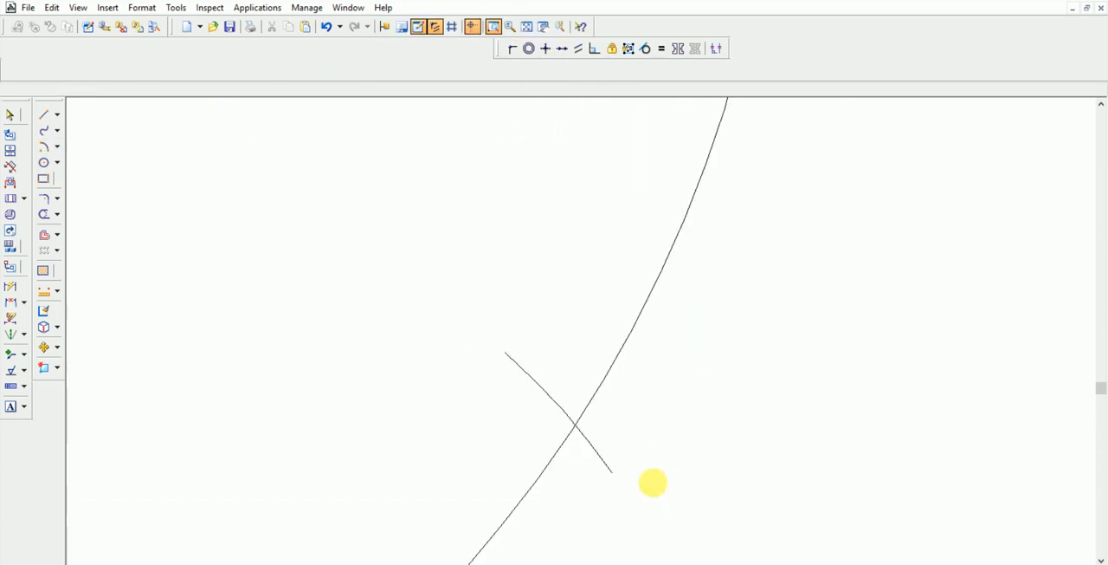
{"action": "left_click", "coordinate": [586, 432]}
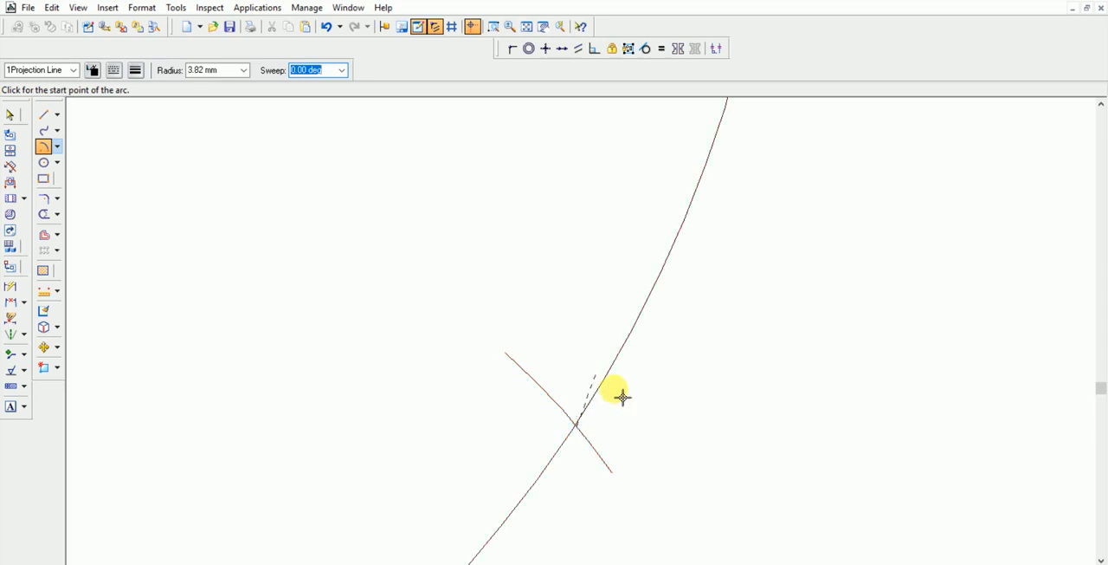
{"action": "key", "text": "Escape"}
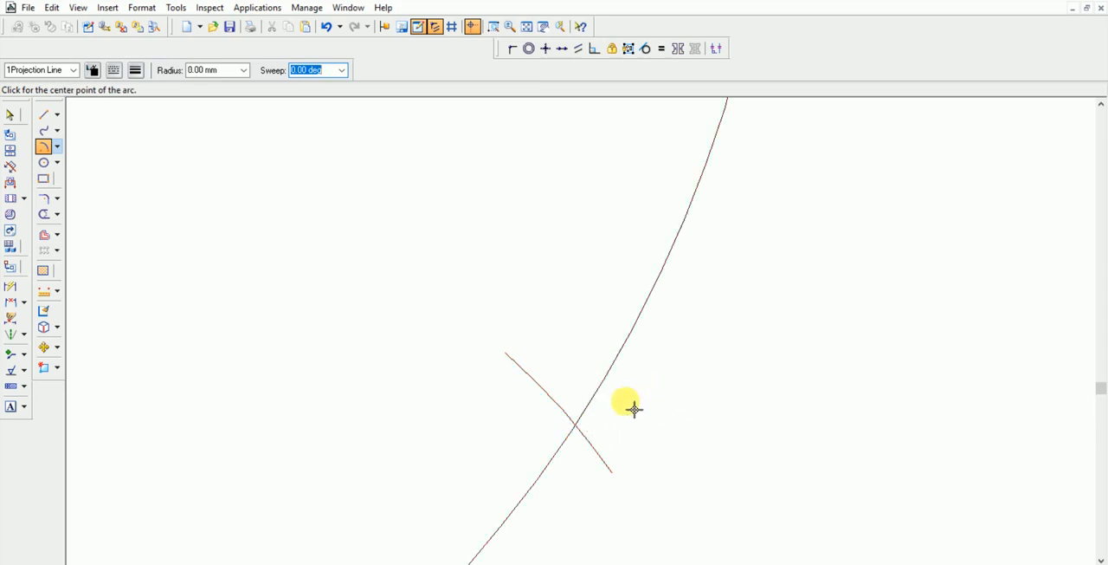
{"action": "left_click", "coordinate": [586, 432]}
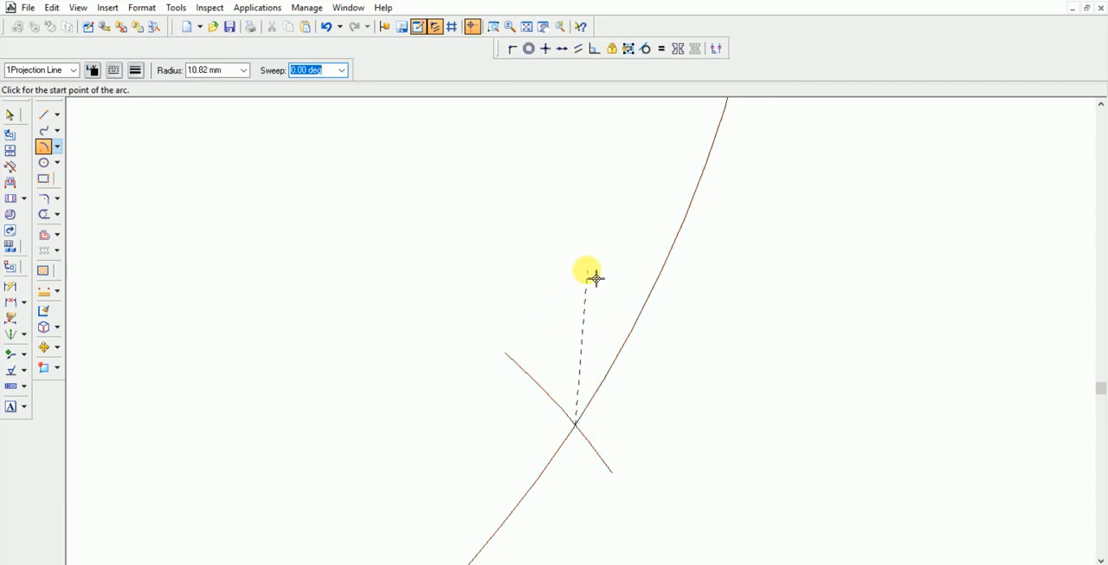
{"action": "key", "text": "Tab"}
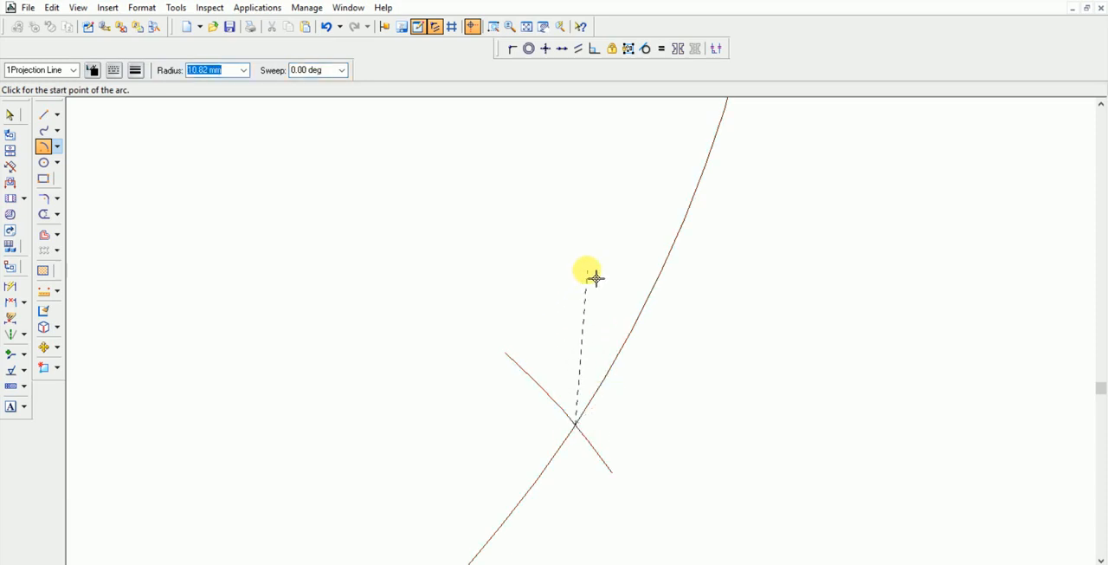
{"action": "type", "text": "50"}
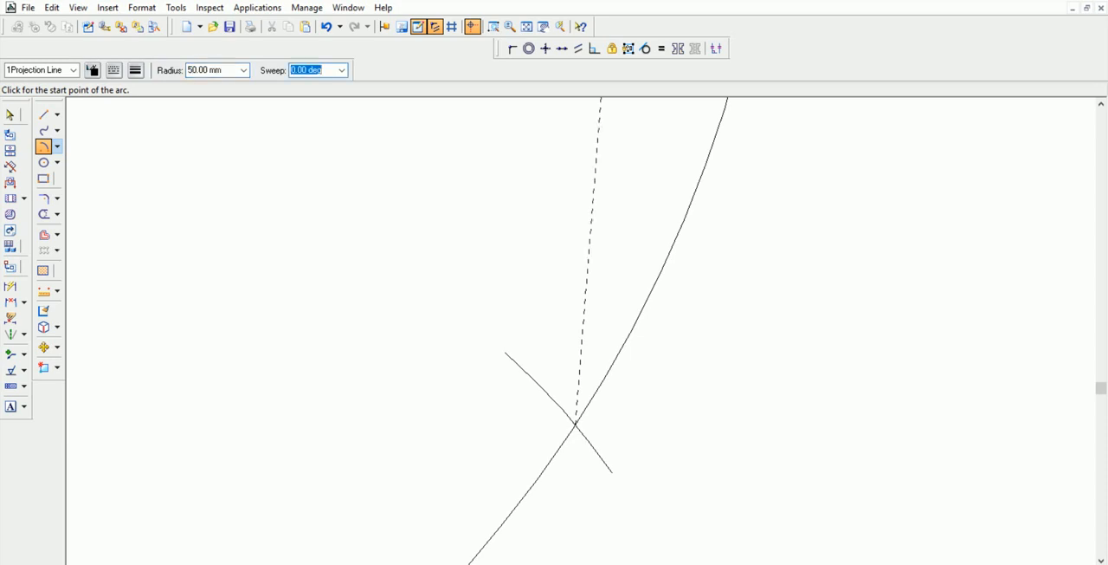
{"action": "left_click", "coordinate": [525, 27]}
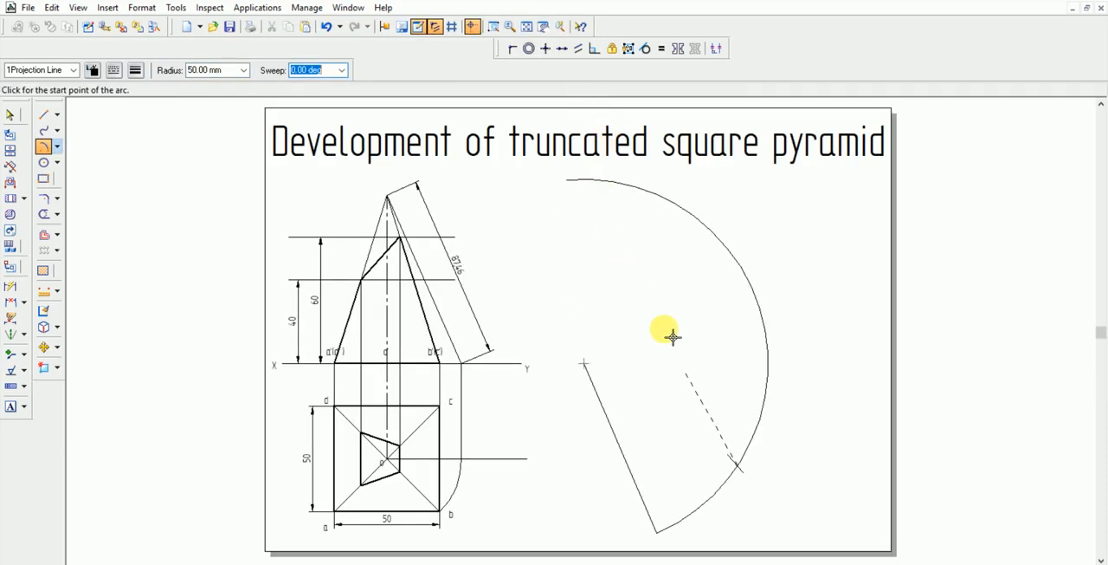
{"action": "left_click", "coordinate": [783, 370]}
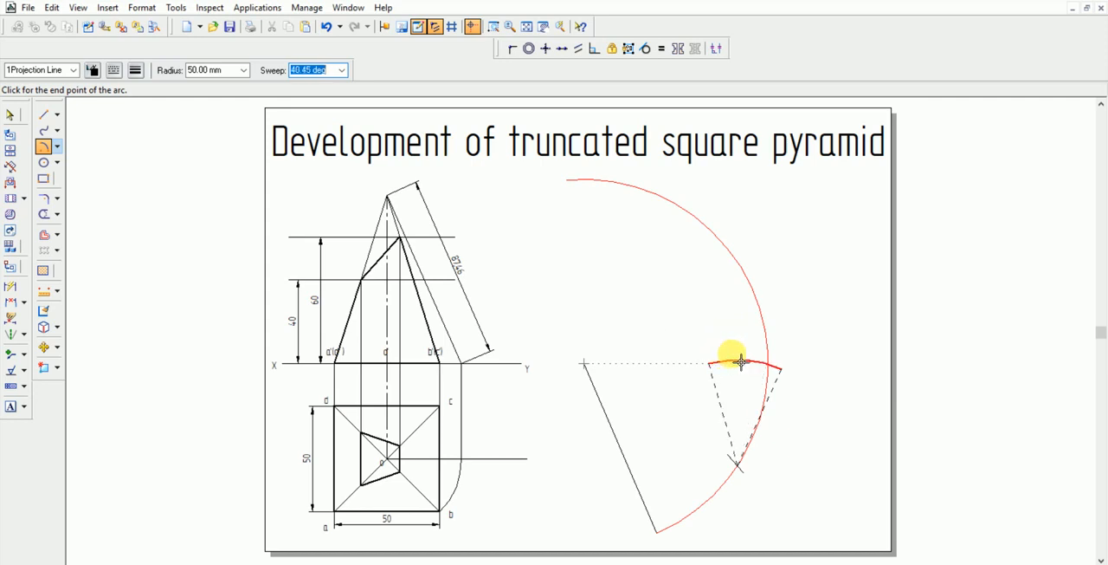
{"action": "left_click", "coordinate": [741, 362]}
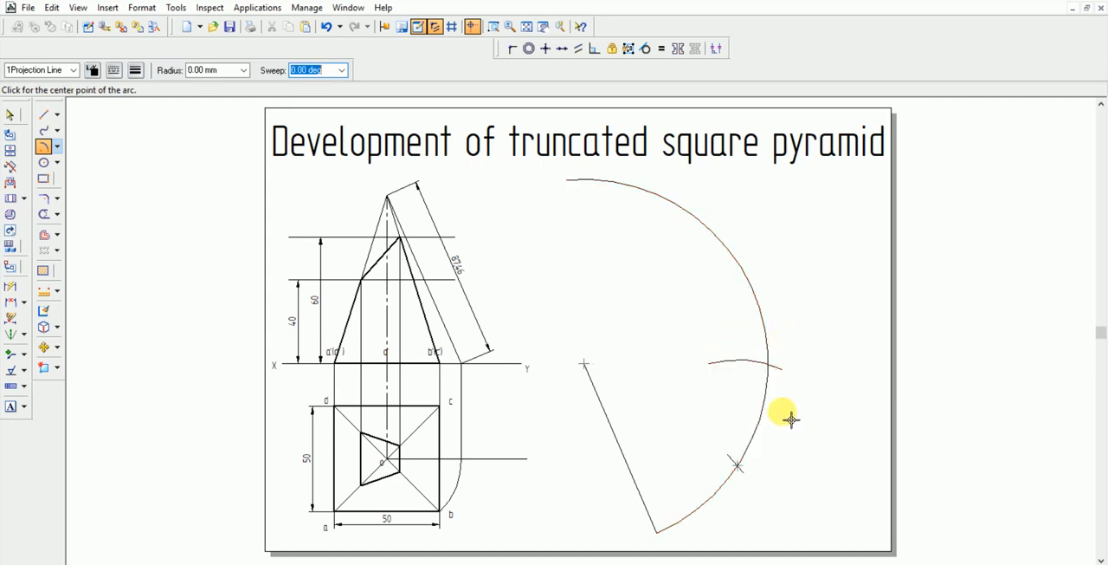
Draw a third 50 mm radius arc with a 20° sweep, centred where the second short arc crosses the large arc and ending on the large arc
{"action": "left_click", "coordinate": [779, 371]}
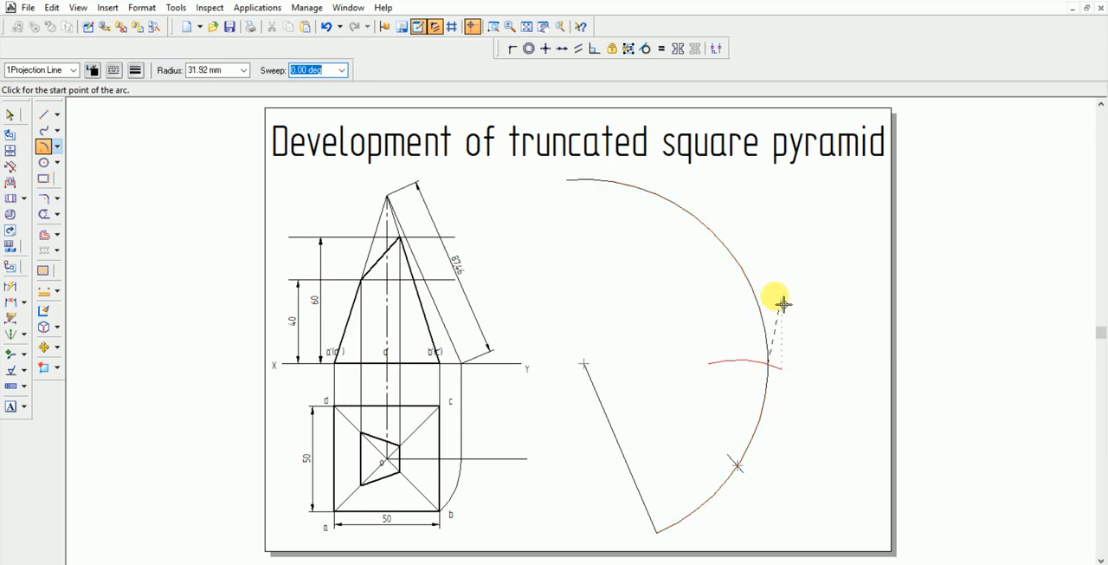
{"action": "type", "text": "5"}
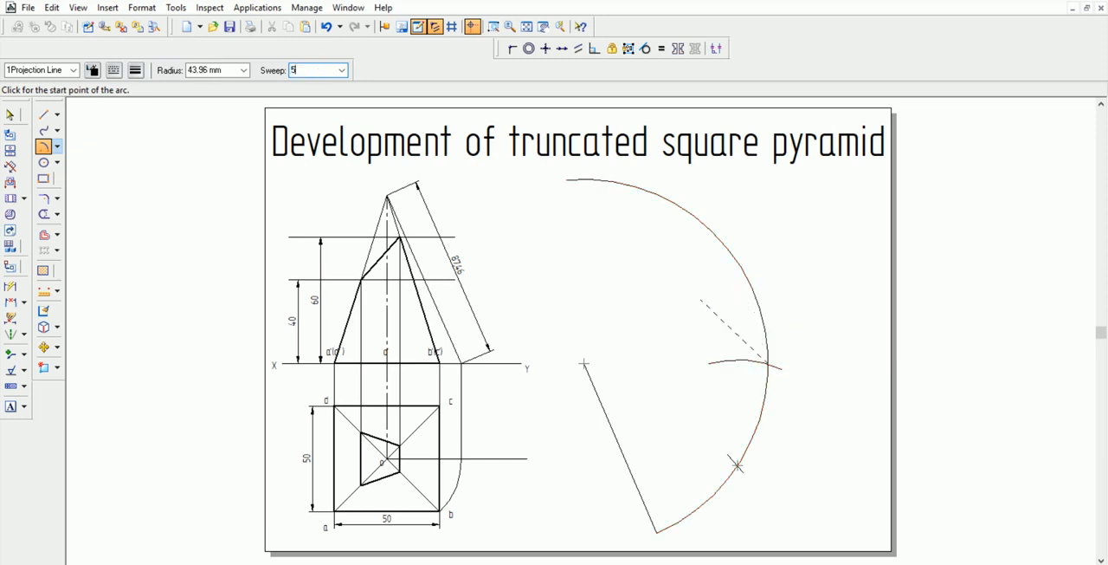
{"action": "type", "text": "0"}
{"action": "key", "text": "Tab"}
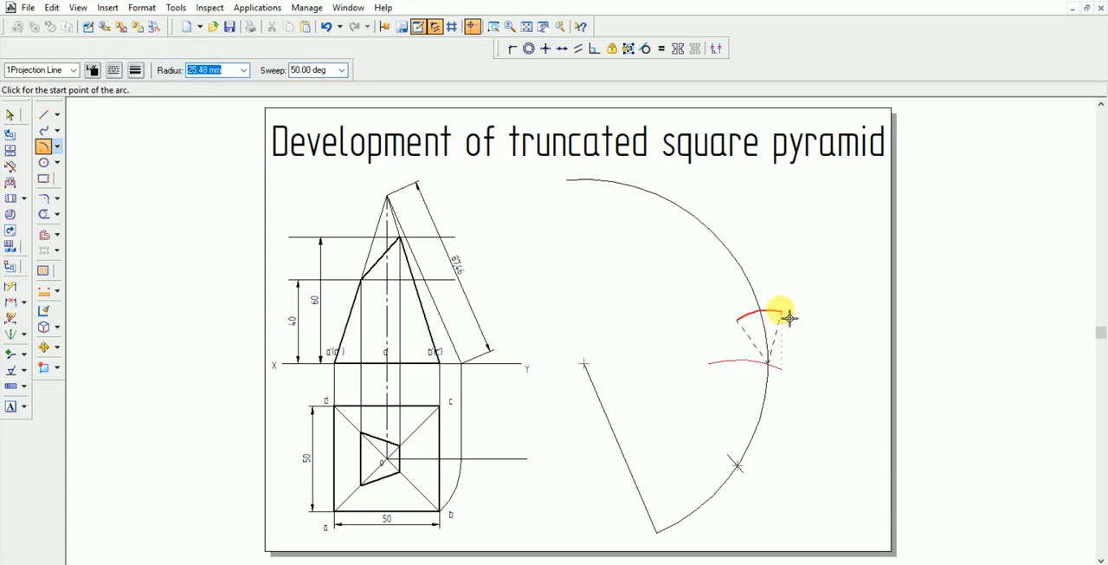
{"action": "type", "text": "50"}
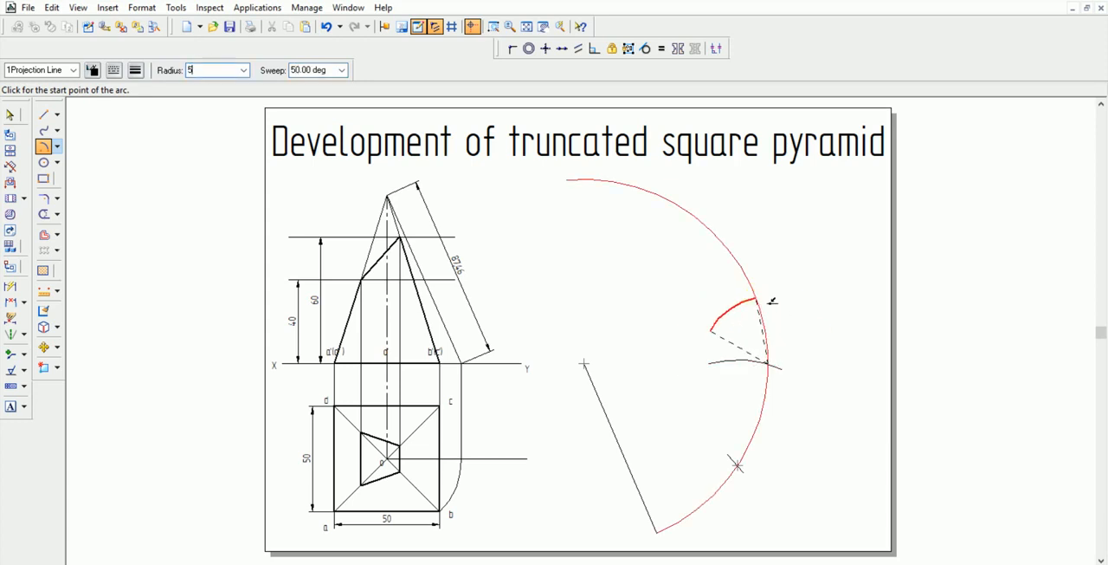
{"action": "key", "text": "Tab"}
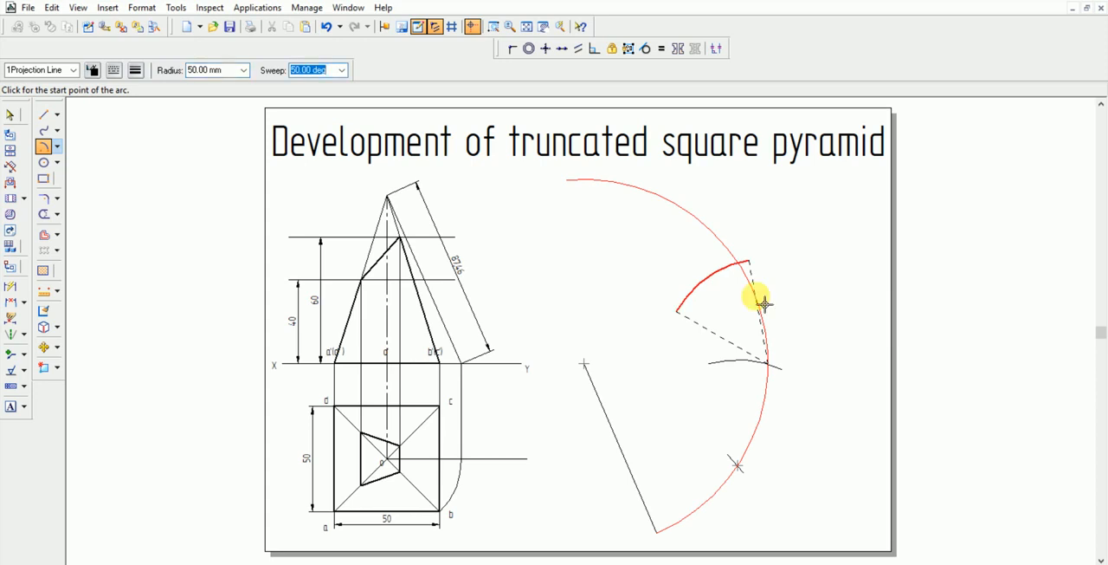
{"action": "type", "text": "20"}
{"action": "key", "text": "Tab"}
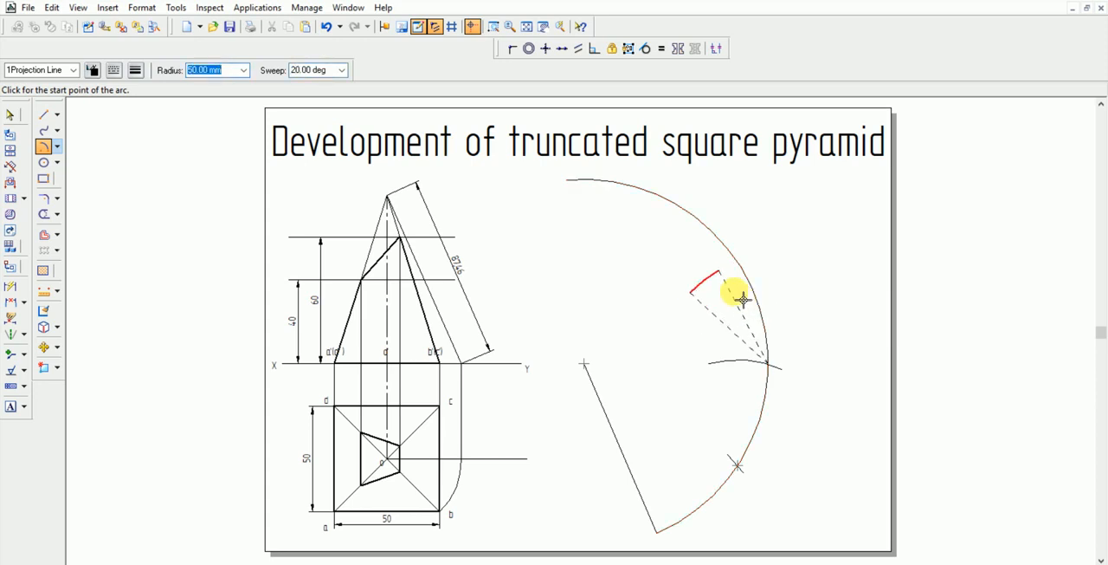
{"action": "left_click", "coordinate": [753, 293]}
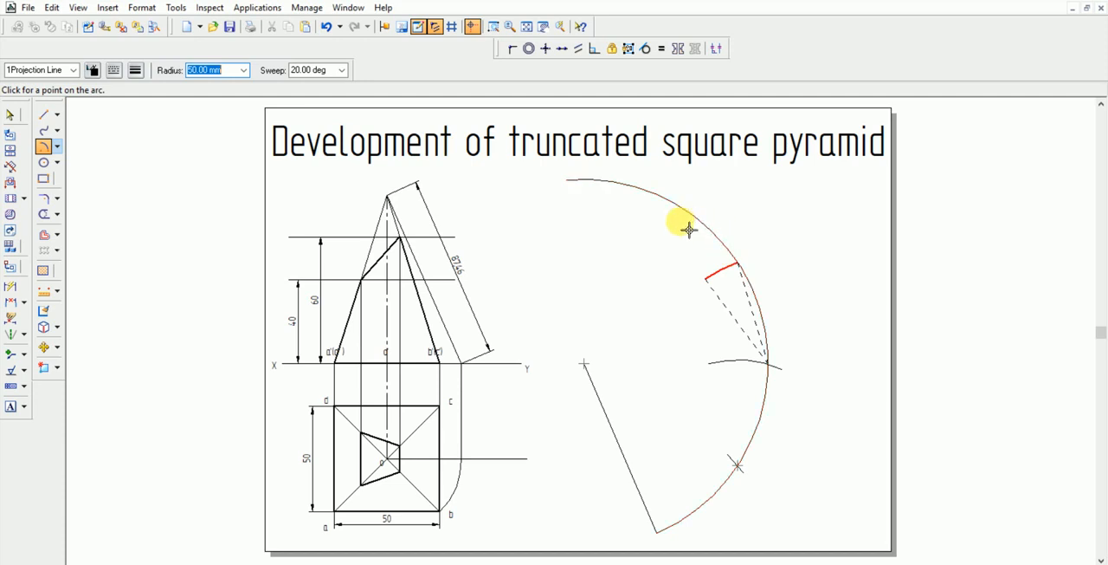
{"action": "left_click", "coordinate": [741, 272]}
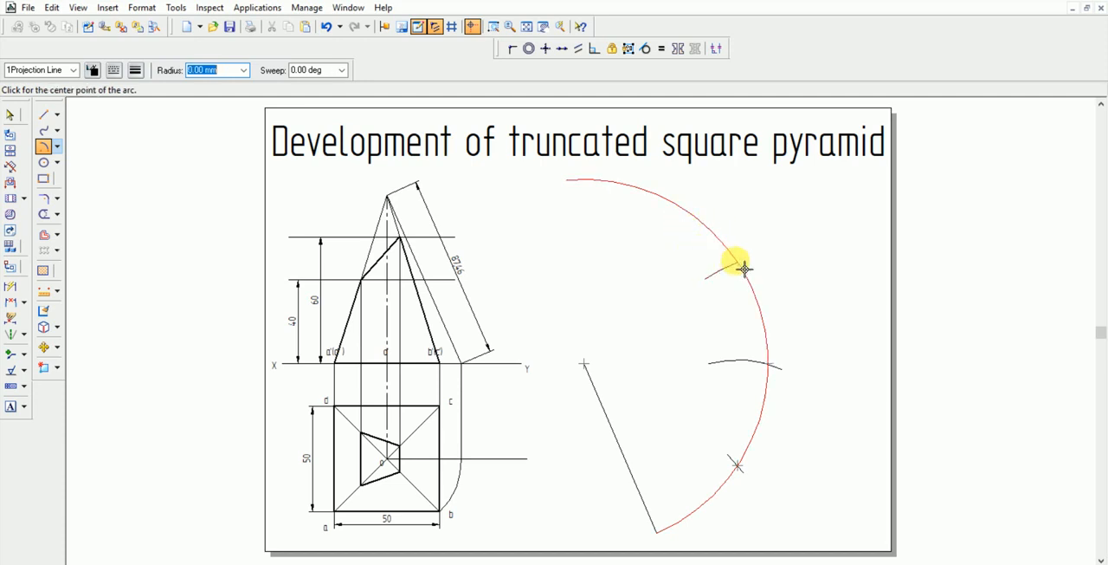
Mark off the fourth base edge with a short 50 mm radius arc centred where the third short arc meets the large arc
{"action": "left_click", "coordinate": [744, 268]}
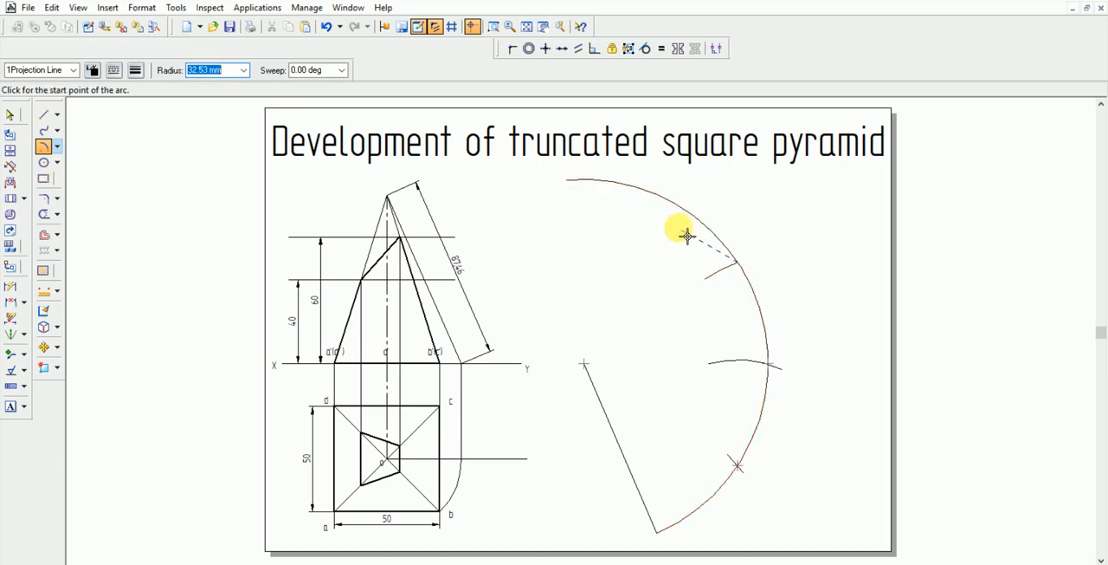
{"action": "type", "text": "50"}
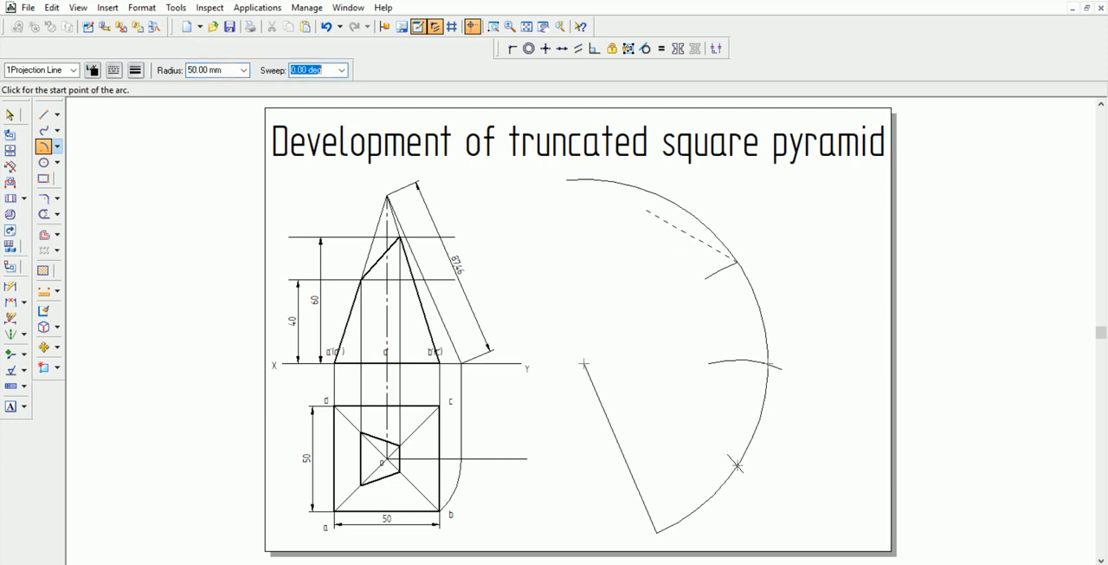
{"action": "left_click", "coordinate": [700, 234]}
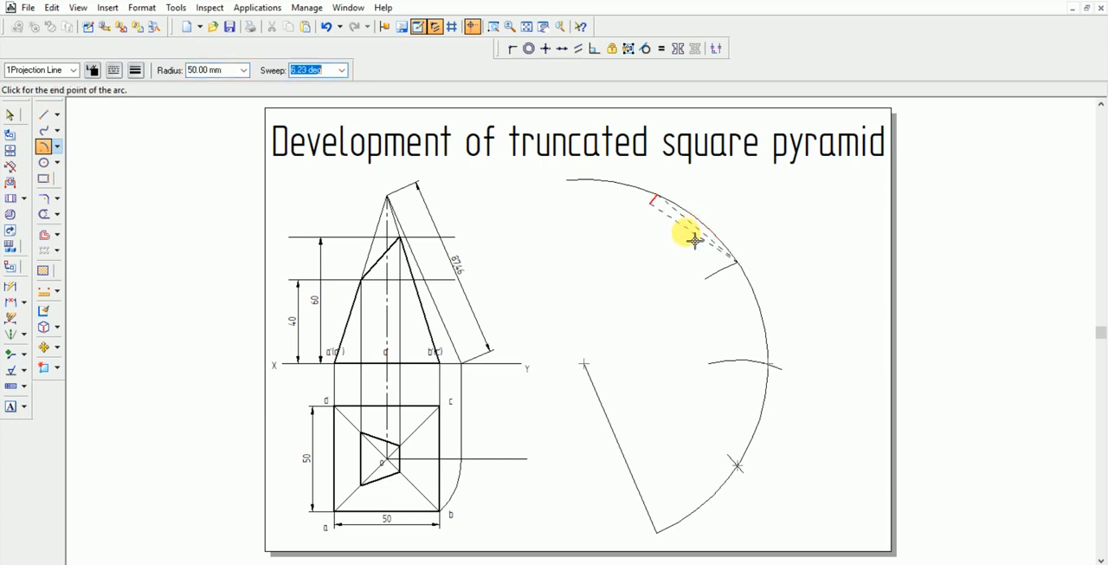
{"action": "left_click", "coordinate": [689, 238]}
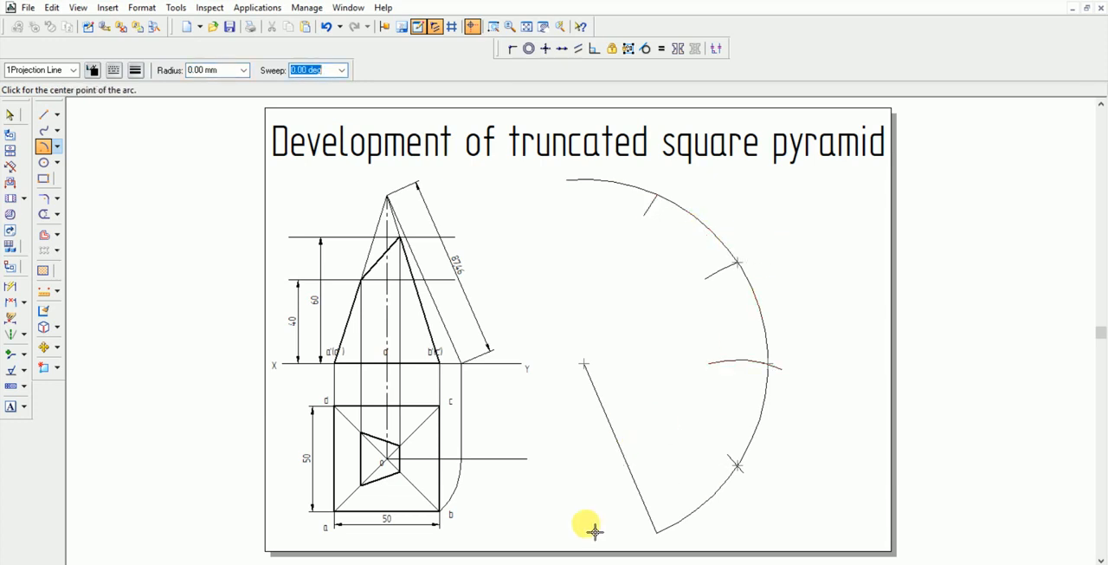
Draw the four base edges in the 1Visible style as connected lines from the large arc's lower end through all four division marks
{"action": "left_click", "coordinate": [45, 114]}
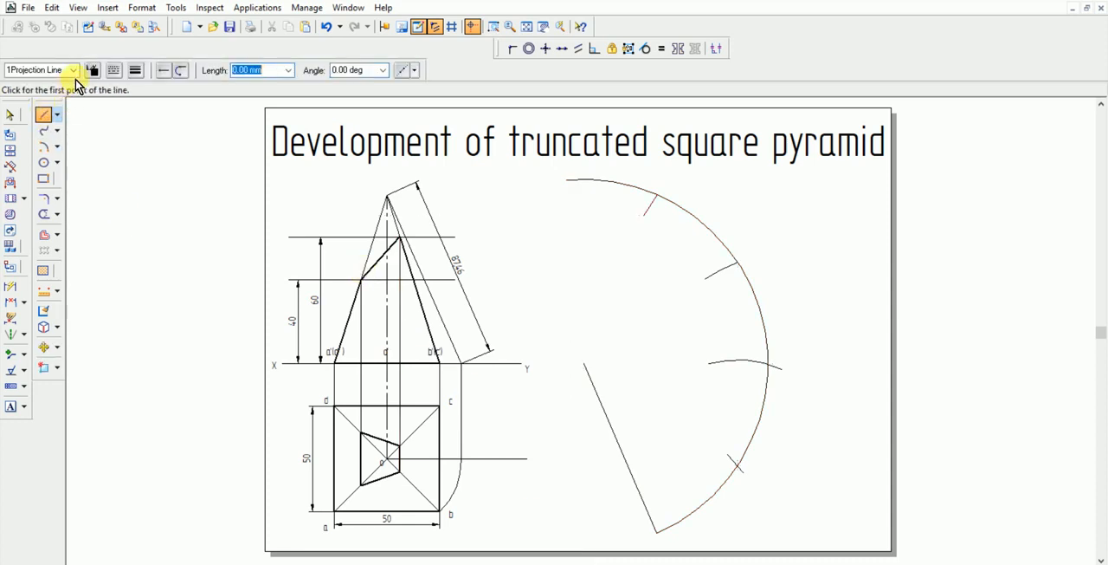
{"action": "left_click", "coordinate": [73, 70]}
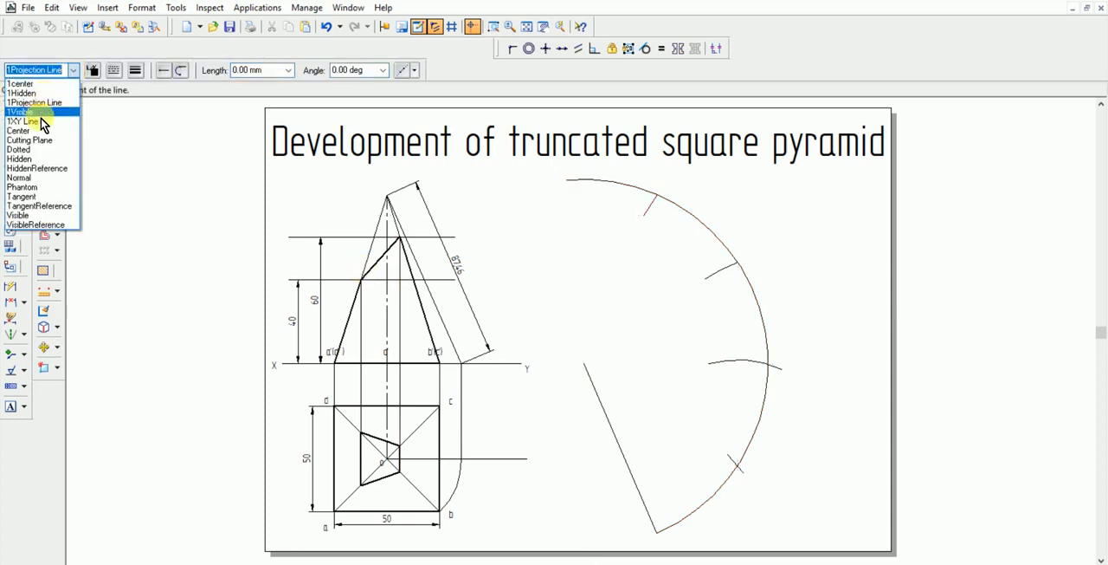
{"action": "left_click", "coordinate": [33, 113]}
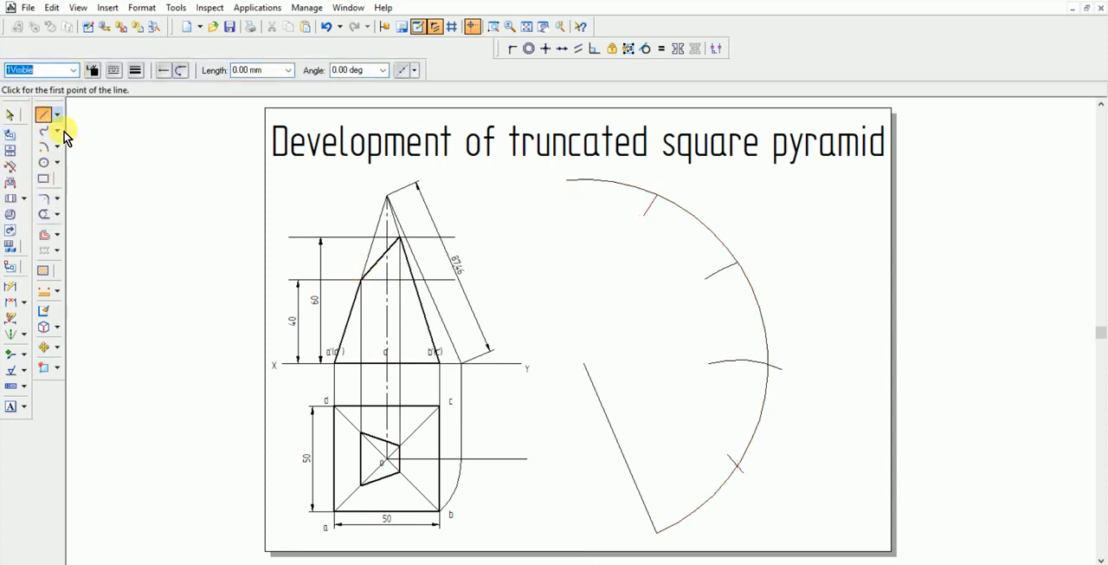
{"action": "left_click", "coordinate": [659, 533]}
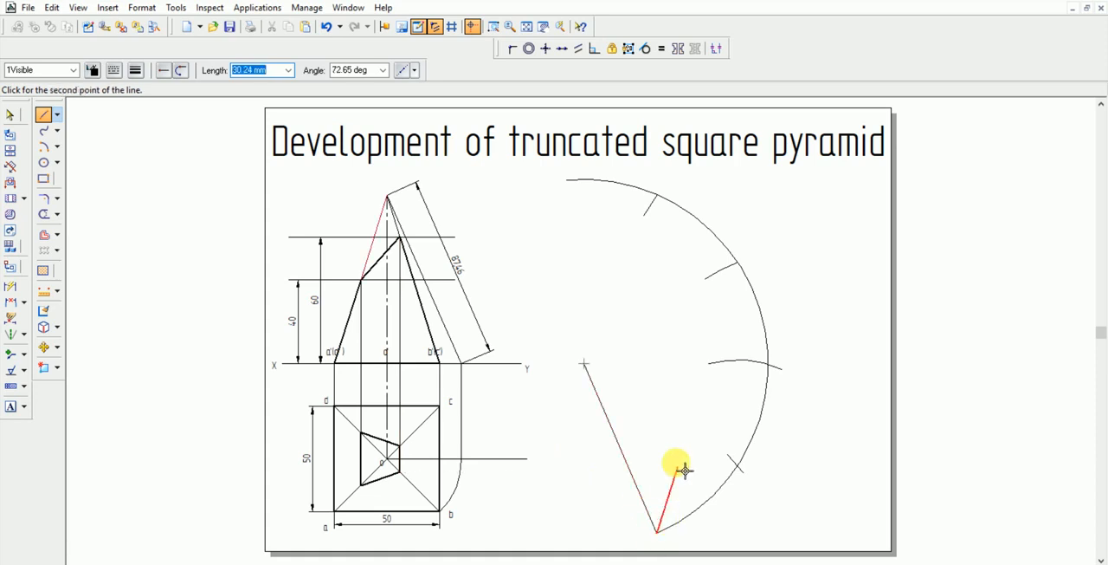
{"action": "left_click", "coordinate": [754, 475]}
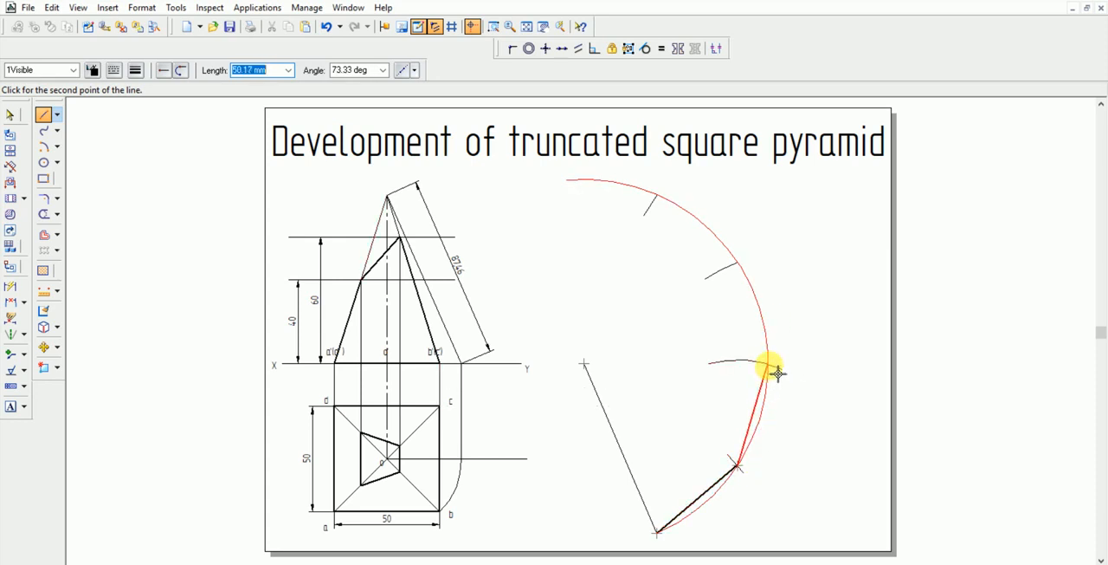
{"action": "left_click", "coordinate": [769, 366]}
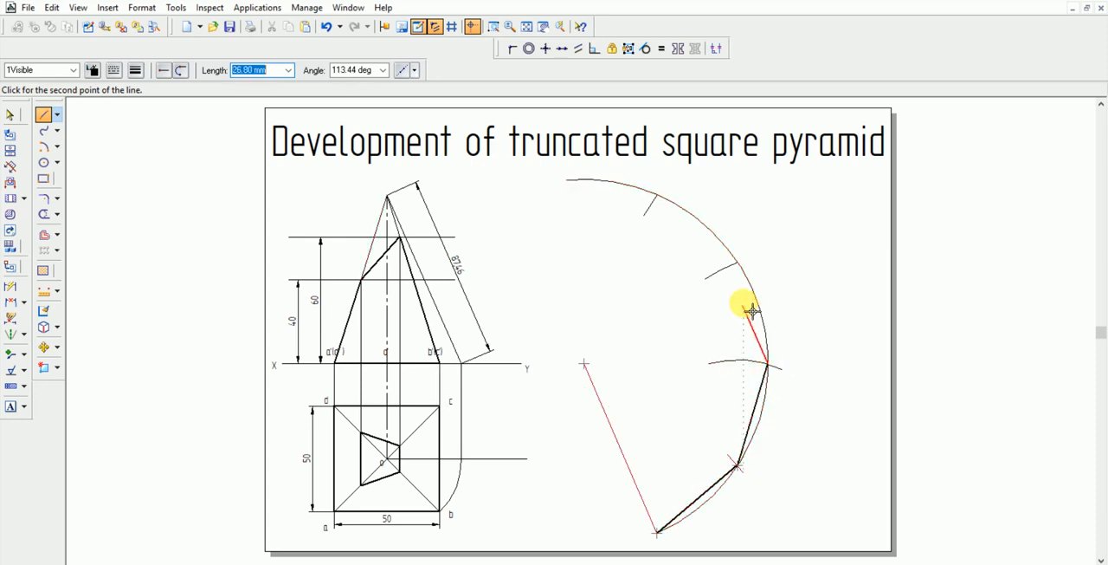
{"action": "left_click", "coordinate": [738, 260]}
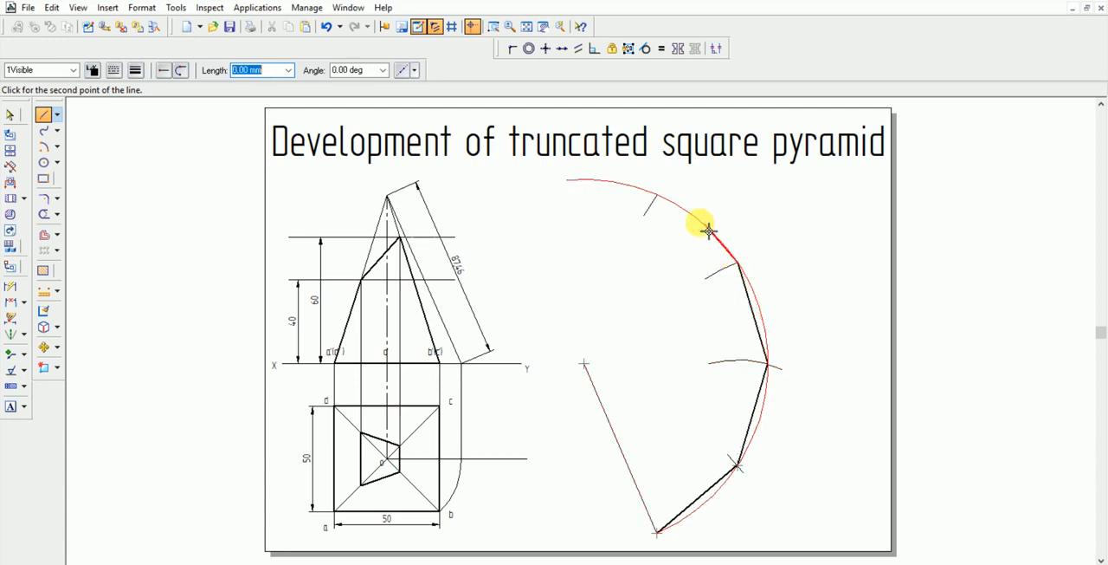
{"action": "left_click", "coordinate": [660, 196]}
{"action": "key", "text": "Escape"}
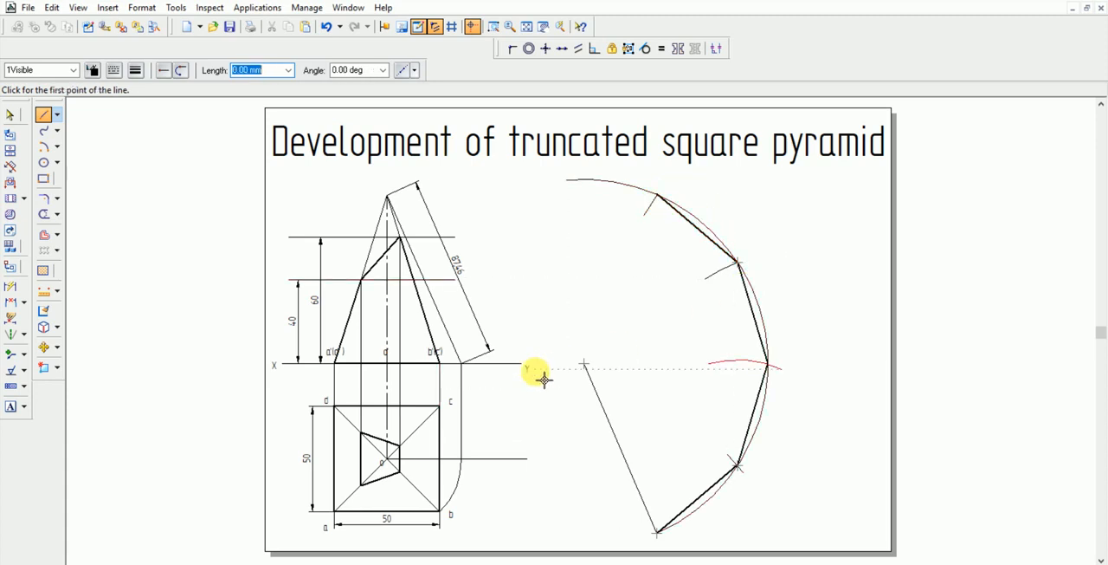
Examine up close where the uppermost base edge meets the large arc and the last short arc
{"action": "left_click", "coordinate": [492, 27]}
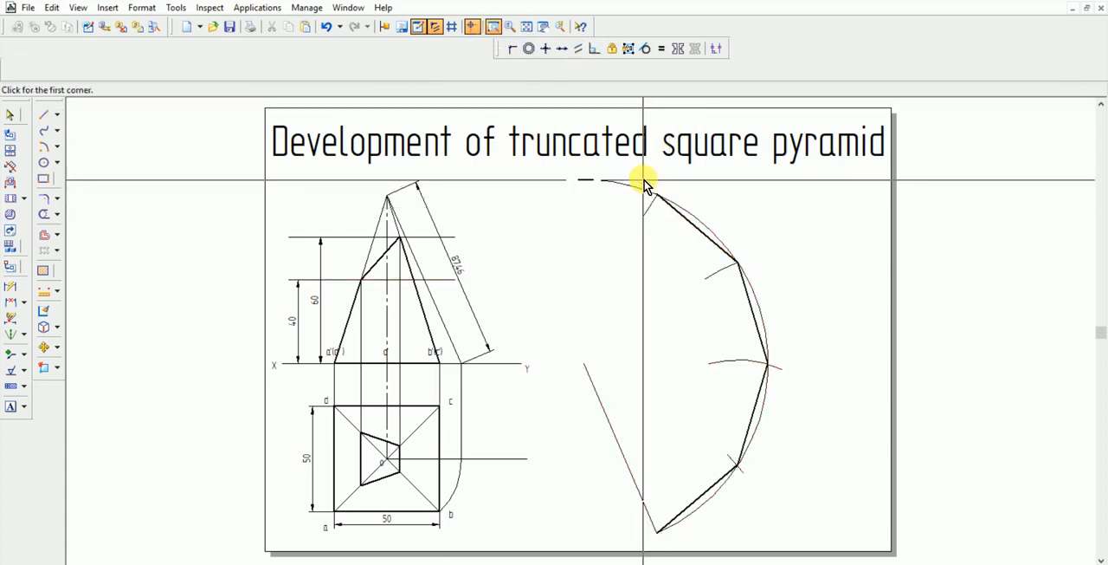
{"action": "left_click_drag", "start_coordinate": [643, 180], "coordinate": [701, 209]}
{"action": "right_click", "coordinate": [638, 299]}
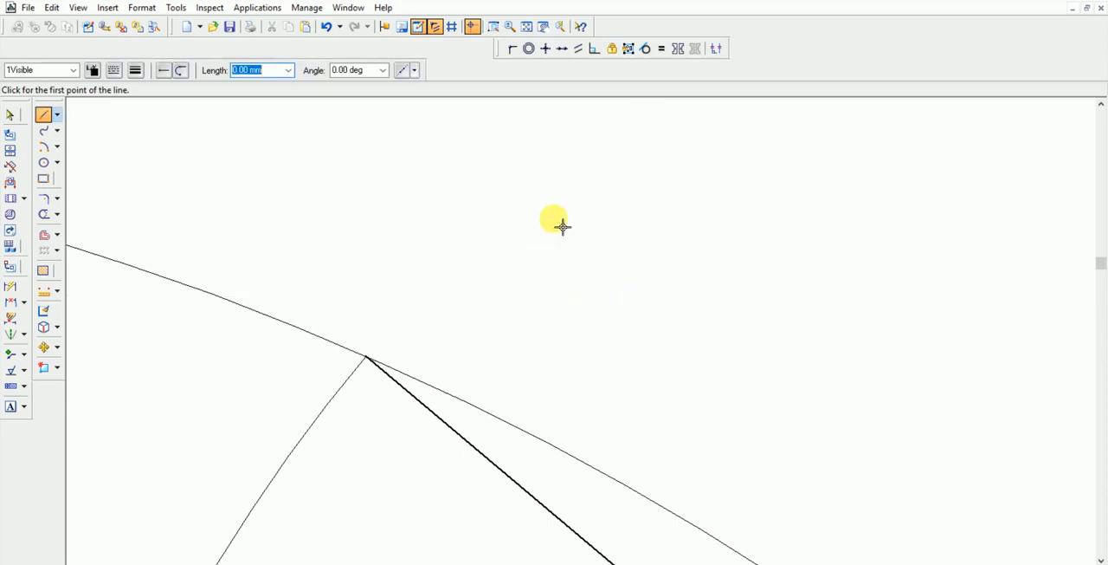
{"action": "left_click", "coordinate": [527, 26]}
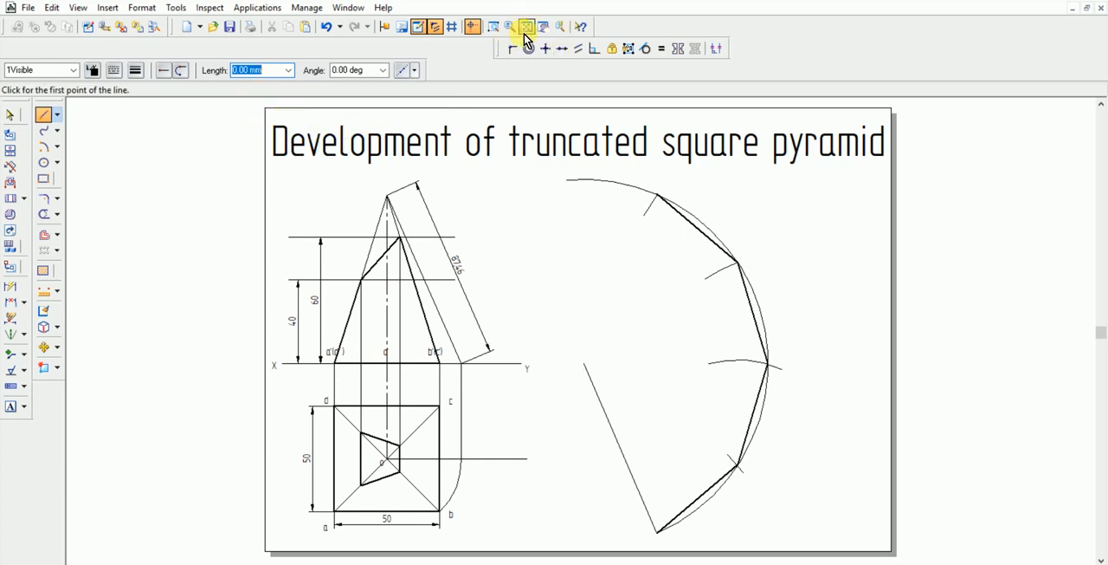
{"action": "left_click", "coordinate": [494, 27]}
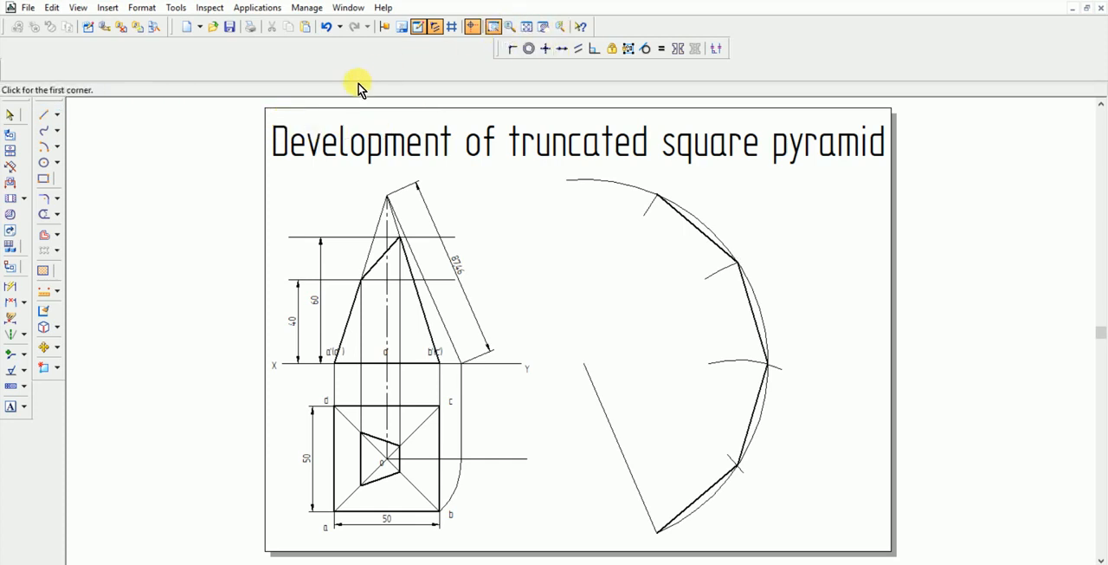
{"action": "left_click", "coordinate": [271, 113]}
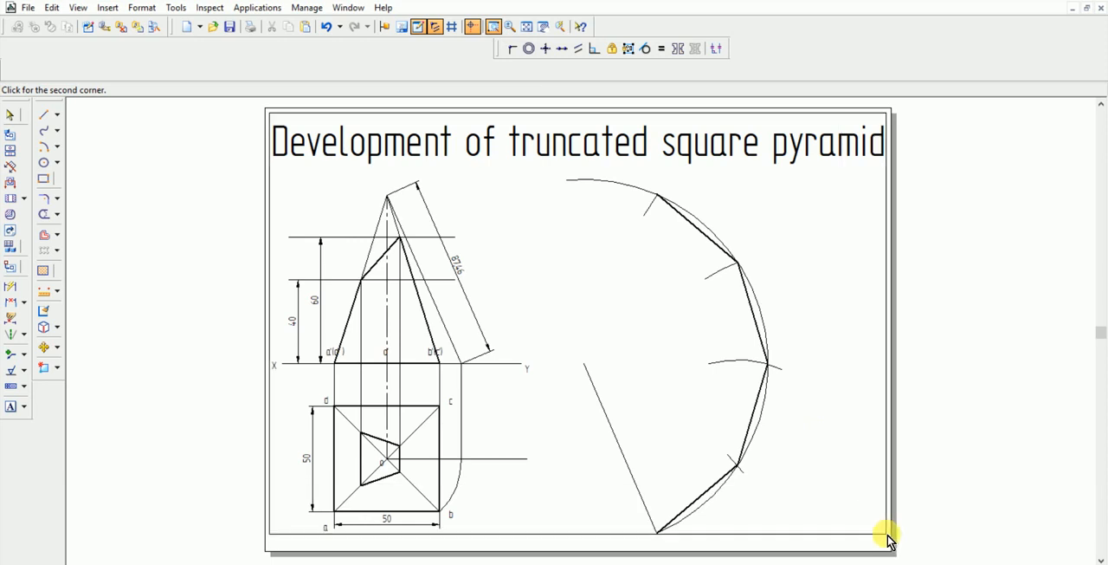
{"action": "left_click", "coordinate": [887, 537]}
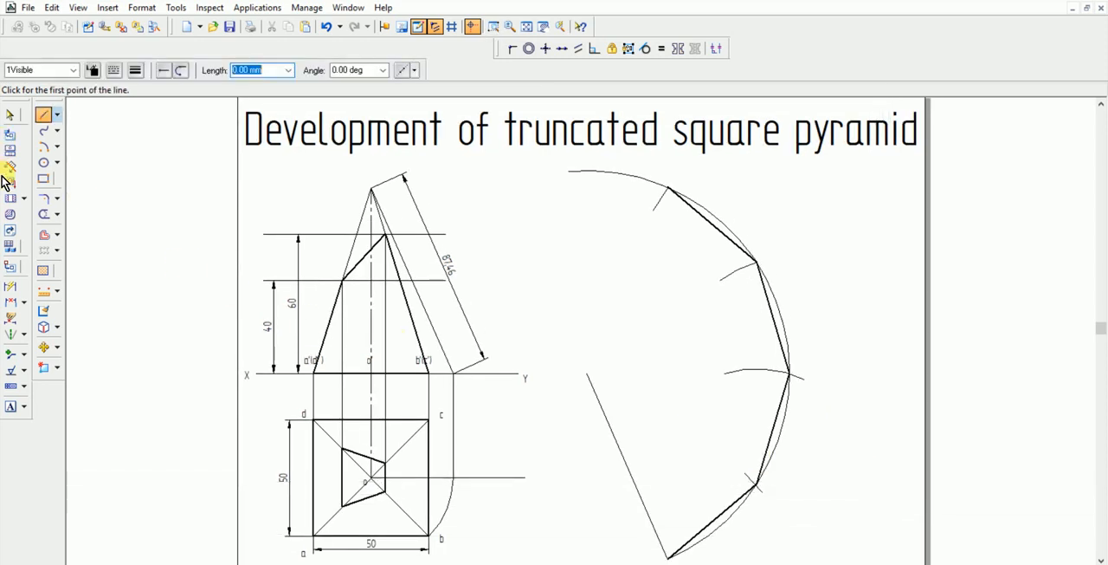
Draw lines to the large arc's centre from the first and second division points above its lower end
{"action": "left_click", "coordinate": [761, 488]}
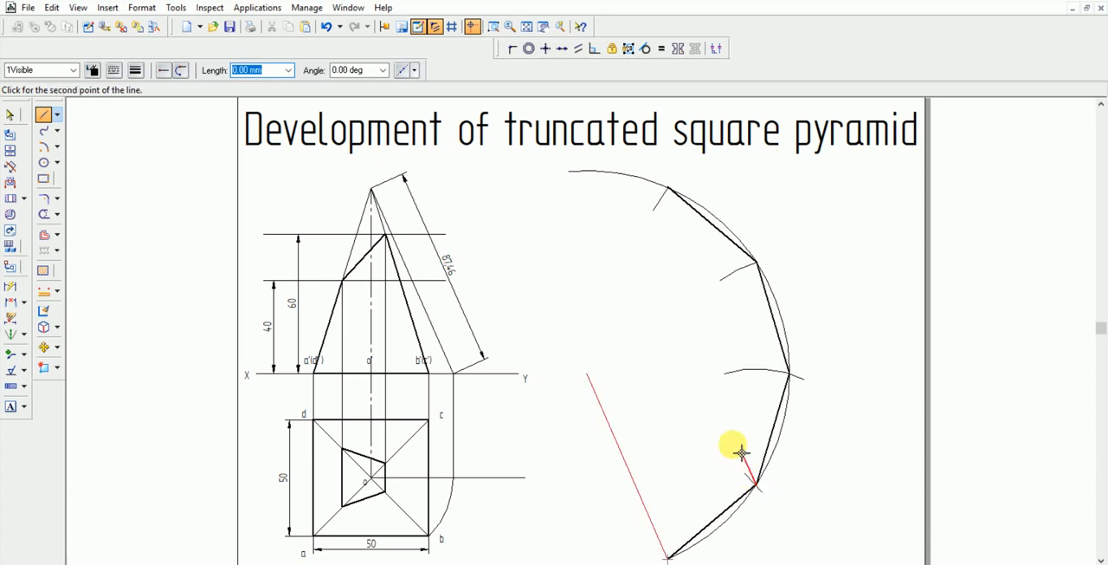
{"action": "left_click", "coordinate": [588, 374]}
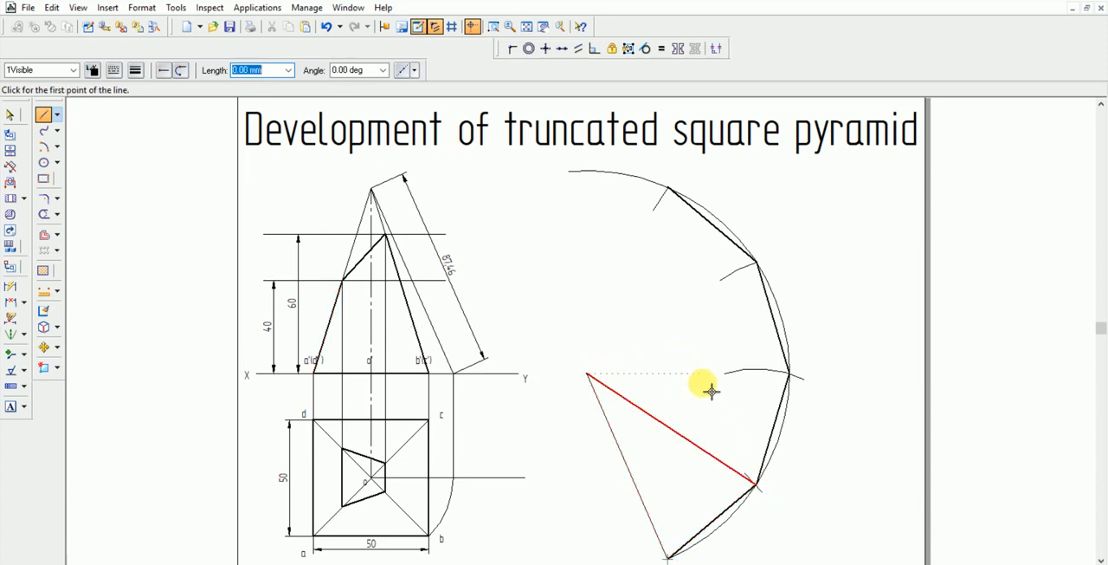
{"action": "left_click", "coordinate": [790, 375]}
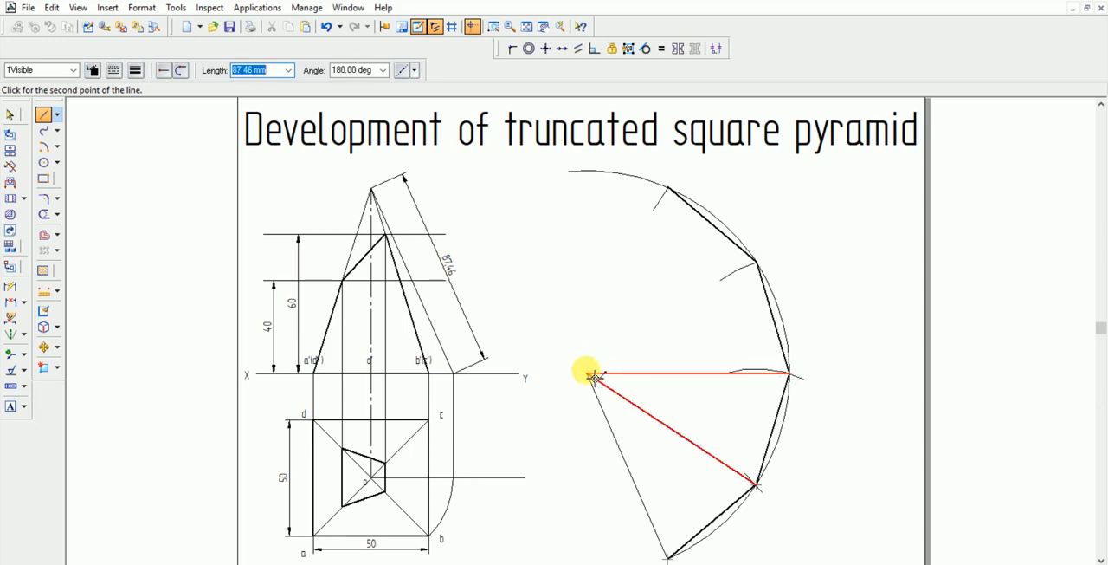
{"action": "left_click", "coordinate": [593, 376]}
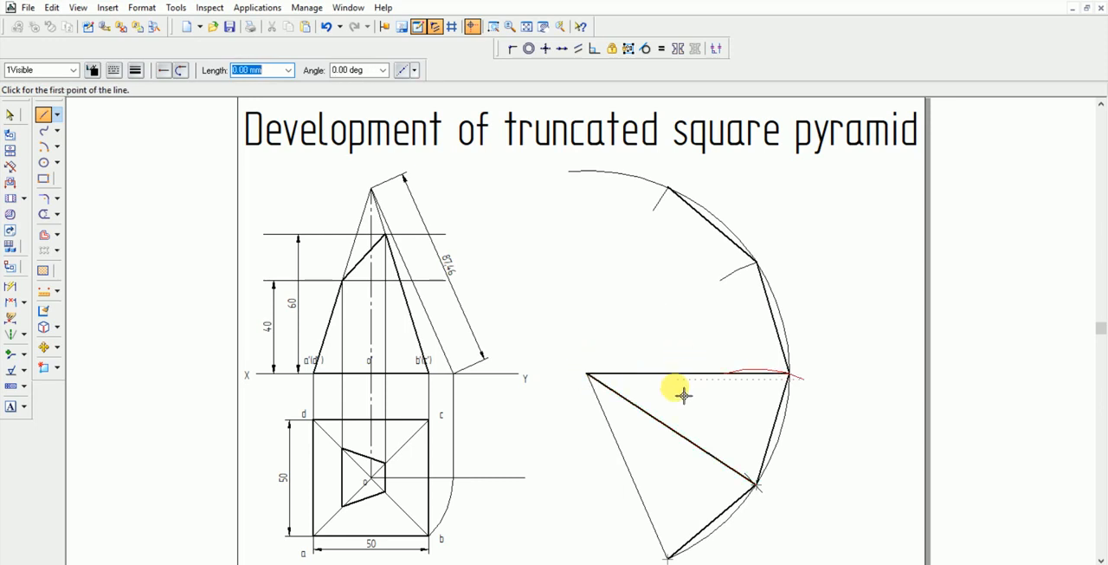
Change the two new lines between the arc's centre and the division points to the 1Projection Line style
{"action": "left_click", "coordinate": [9, 114]}
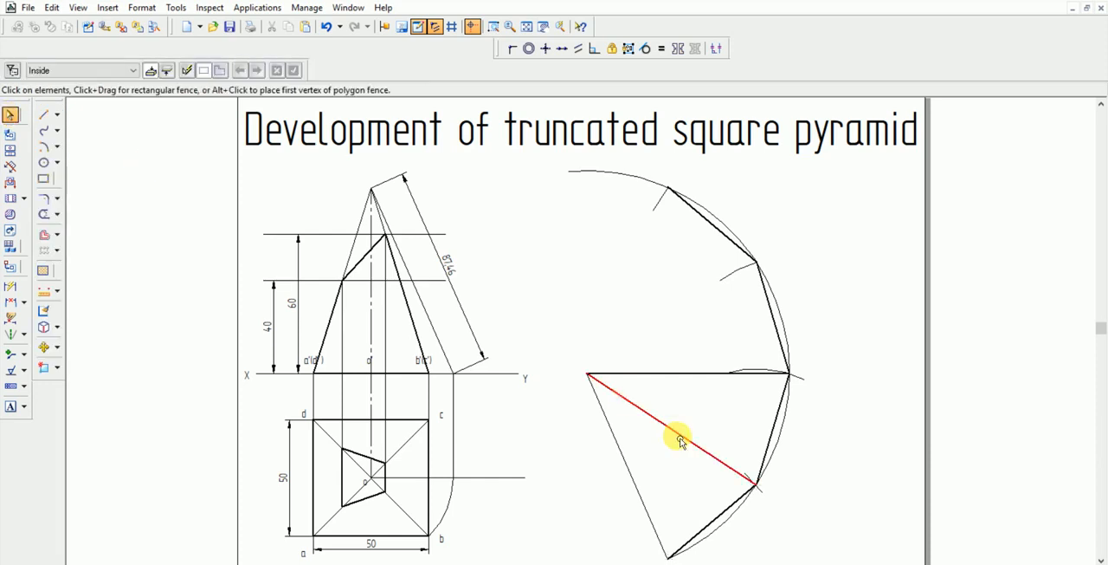
{"action": "left_click", "coordinate": [708, 451]}
{"action": "left_click", "coordinate": [687, 374], "text": "ctrl"}
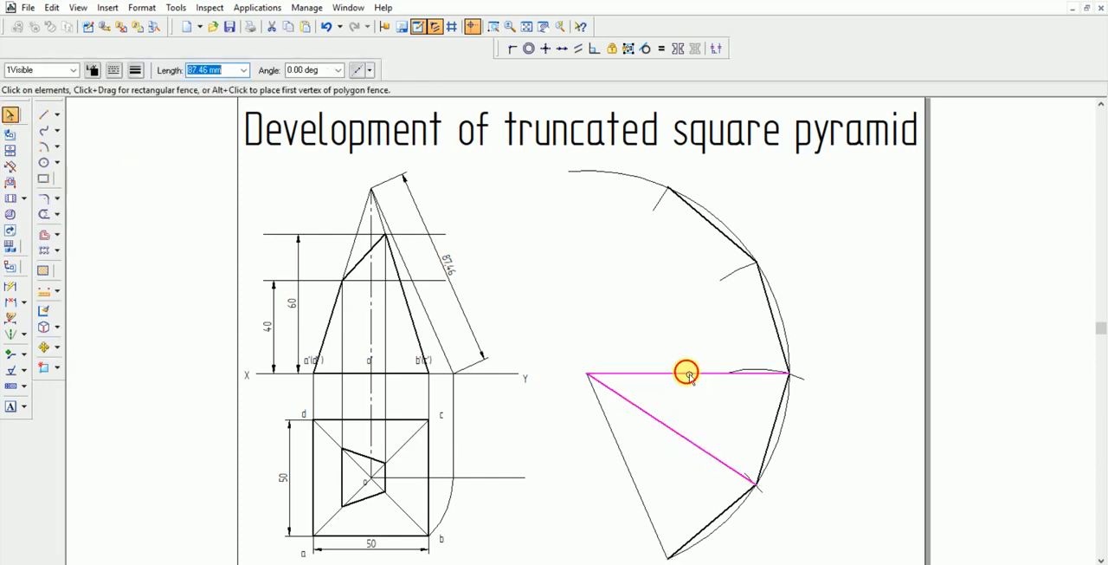
{"action": "left_click", "coordinate": [74, 70]}
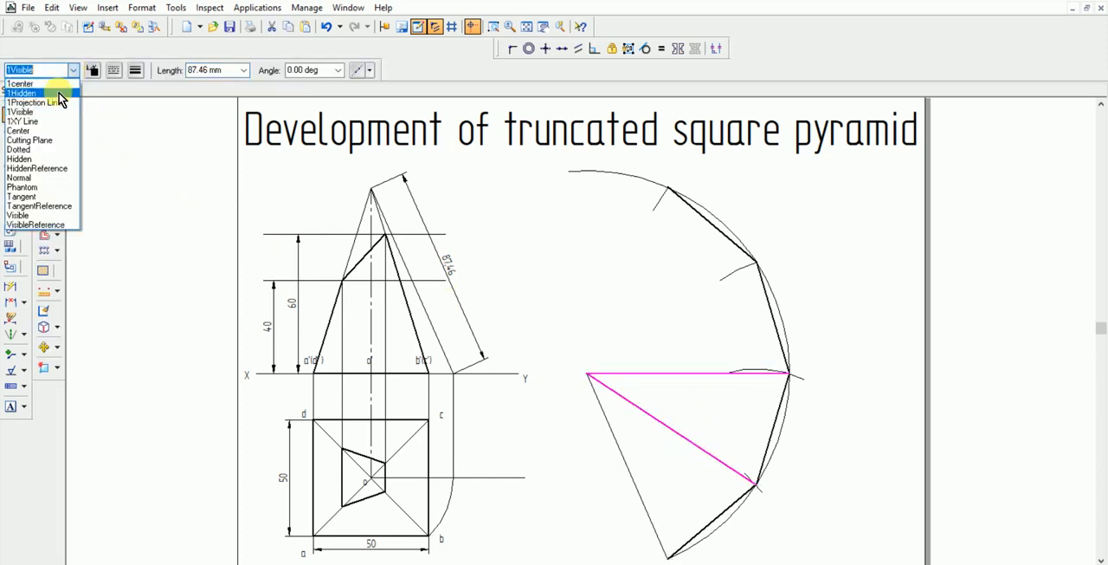
{"action": "left_click", "coordinate": [51, 104]}
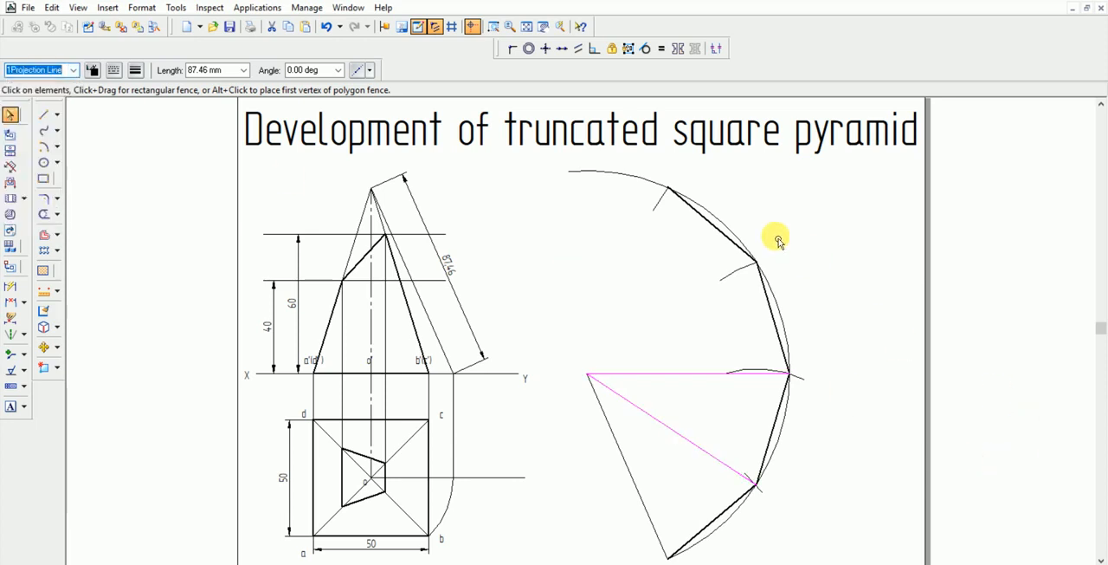
{"action": "left_click", "coordinate": [800, 262]}
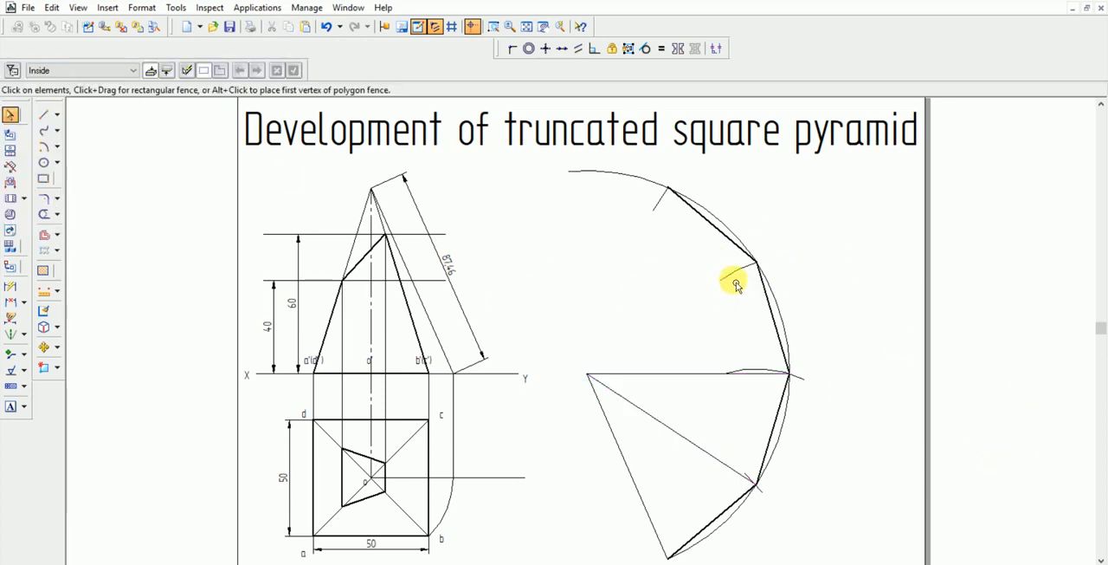
Draw lines in the 1Projection Line style from the third and fourth division points to the large arc's centre
{"action": "left_click", "coordinate": [43, 115]}
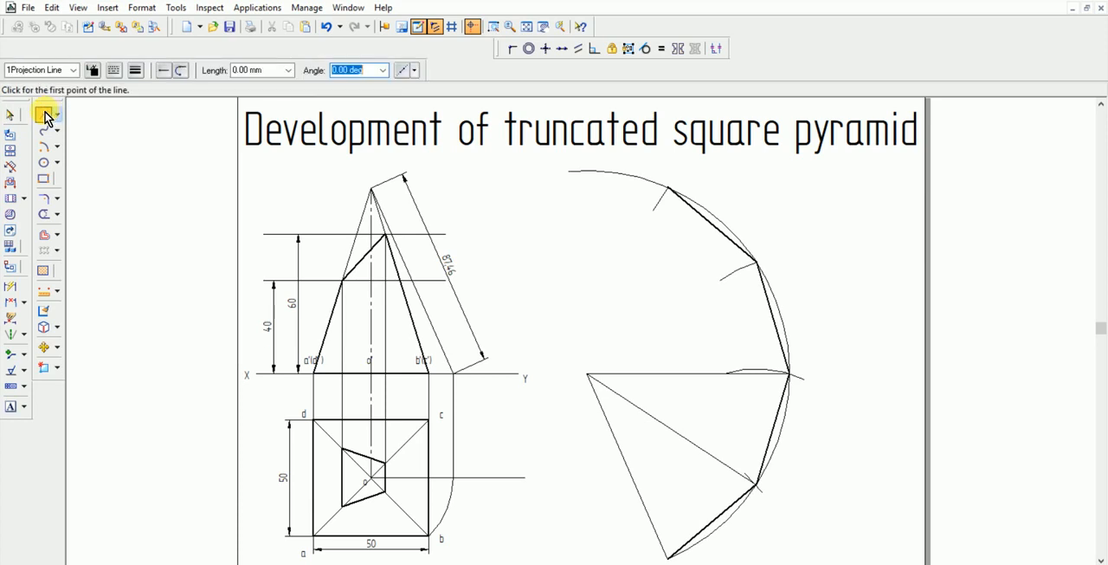
{"action": "left_click", "coordinate": [767, 267]}
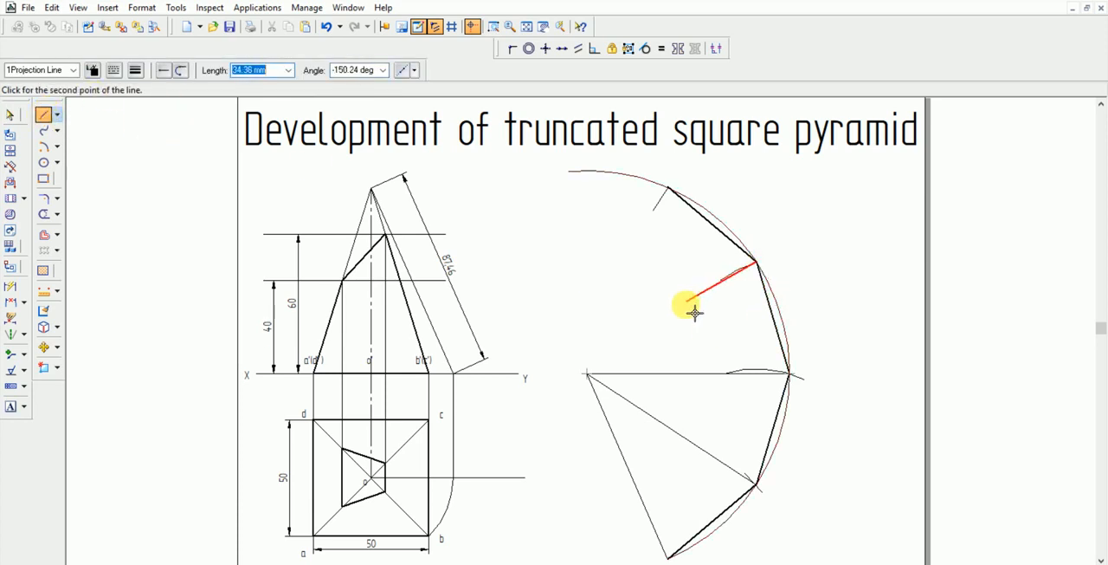
{"action": "left_click", "coordinate": [589, 374]}
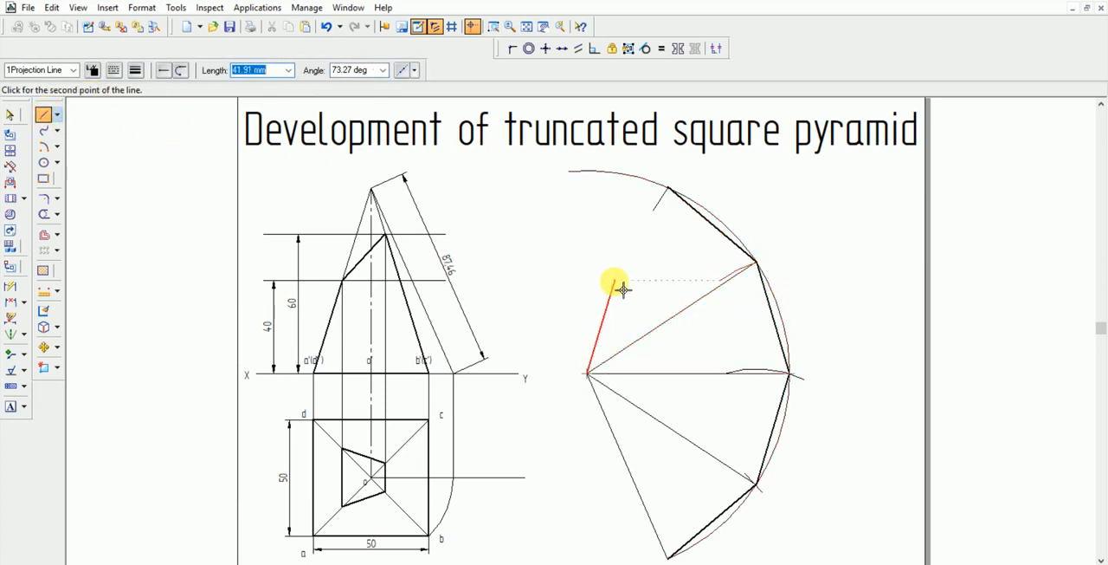
{"action": "left_click", "coordinate": [671, 188]}
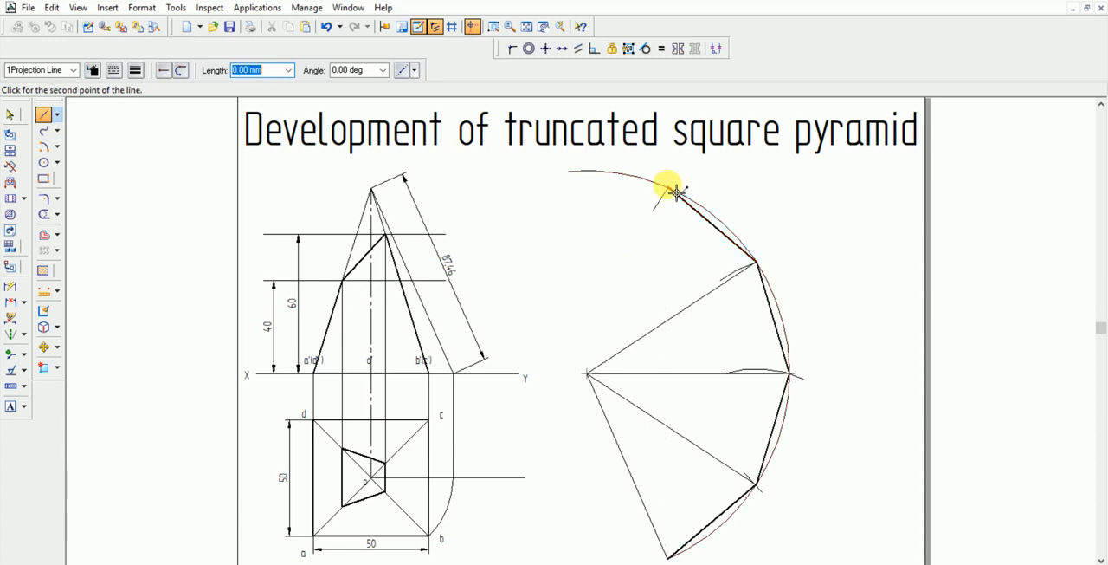
{"action": "left_click", "coordinate": [591, 378]}
{"action": "right_click", "coordinate": [866, 317]}
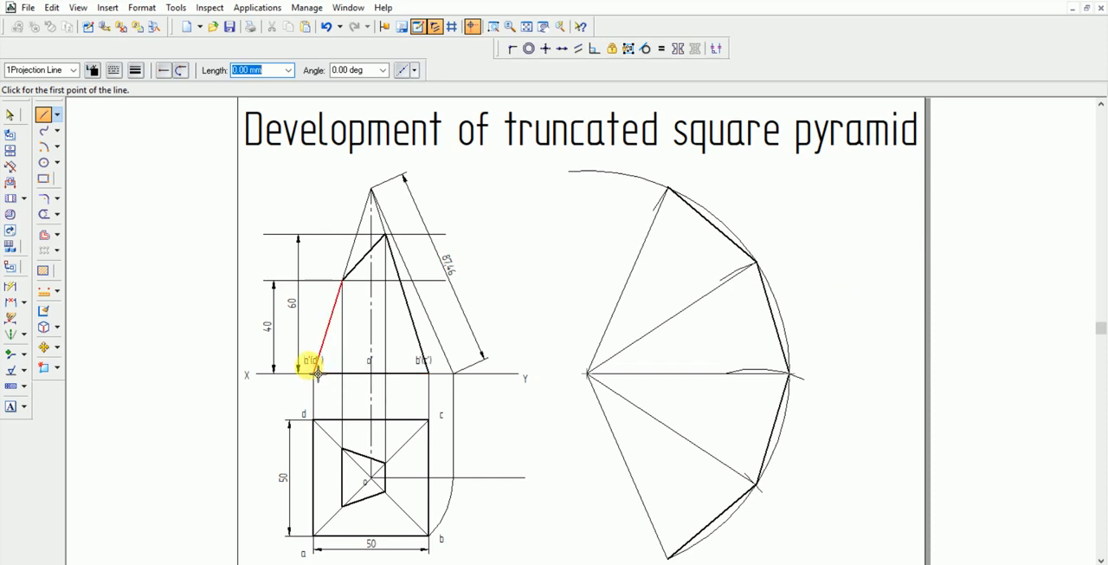
Dimension the true lengths of both sloping side edges of the truncated pyramid in the front view, placing each dimension outside the view
{"action": "left_click", "coordinate": [11, 285]}
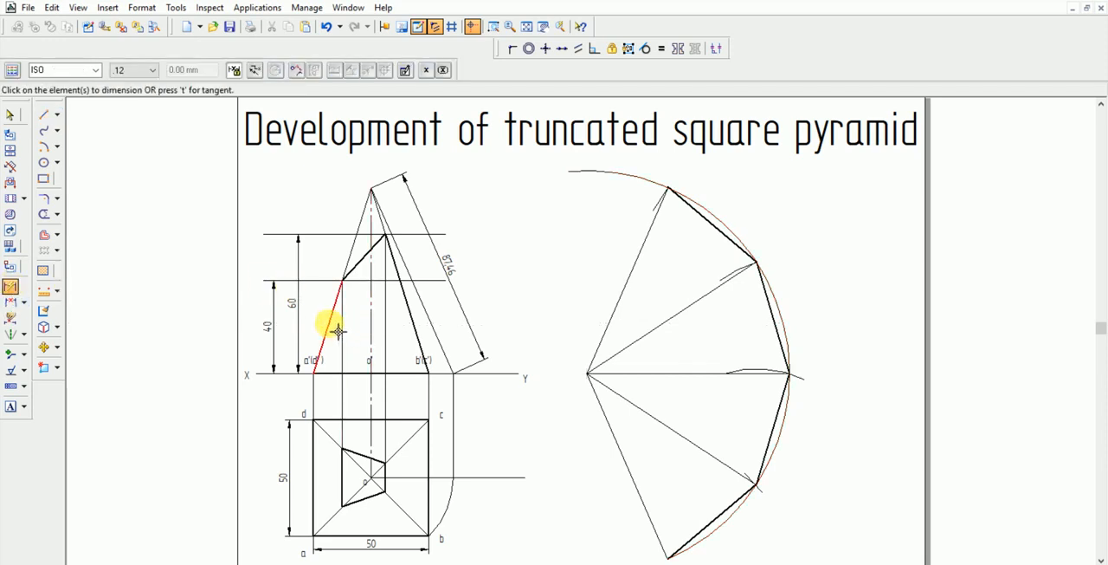
{"action": "left_click", "coordinate": [337, 331]}
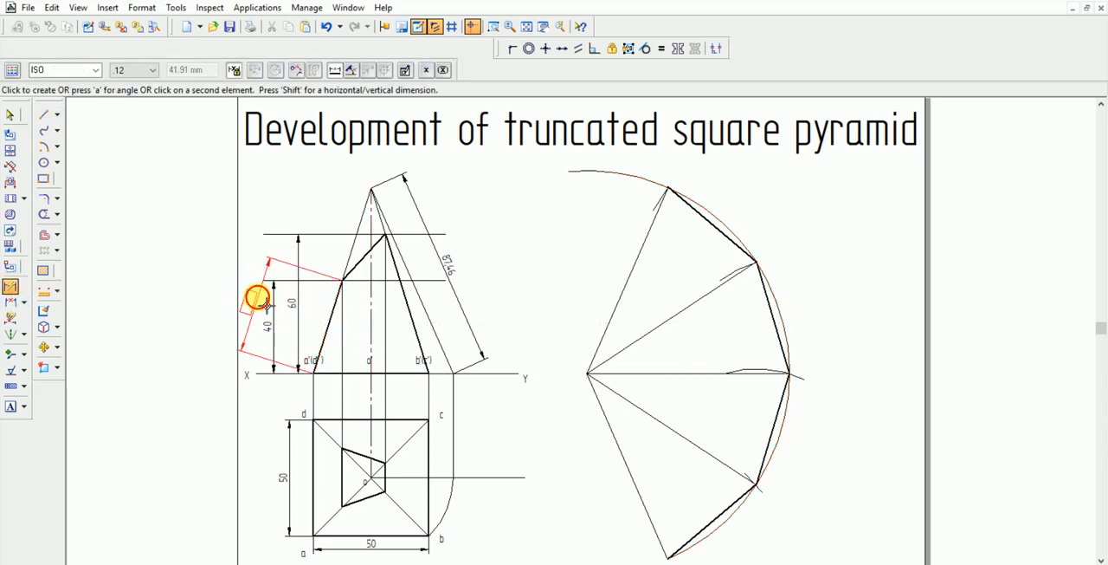
{"action": "left_click", "coordinate": [257, 298]}
{"action": "left_click", "coordinate": [416, 322]}
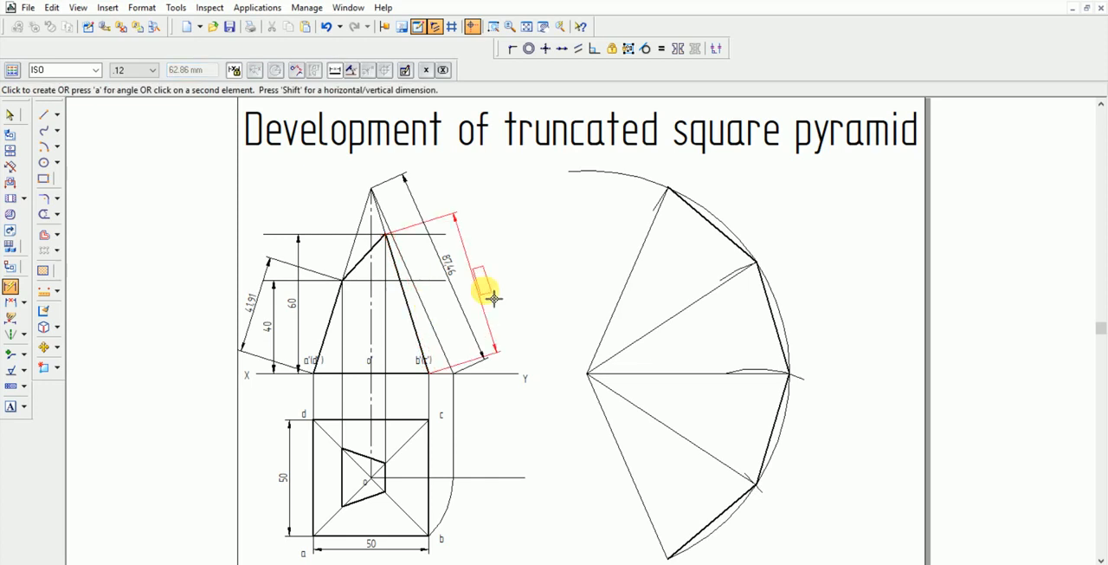
{"action": "left_click", "coordinate": [498, 294]}
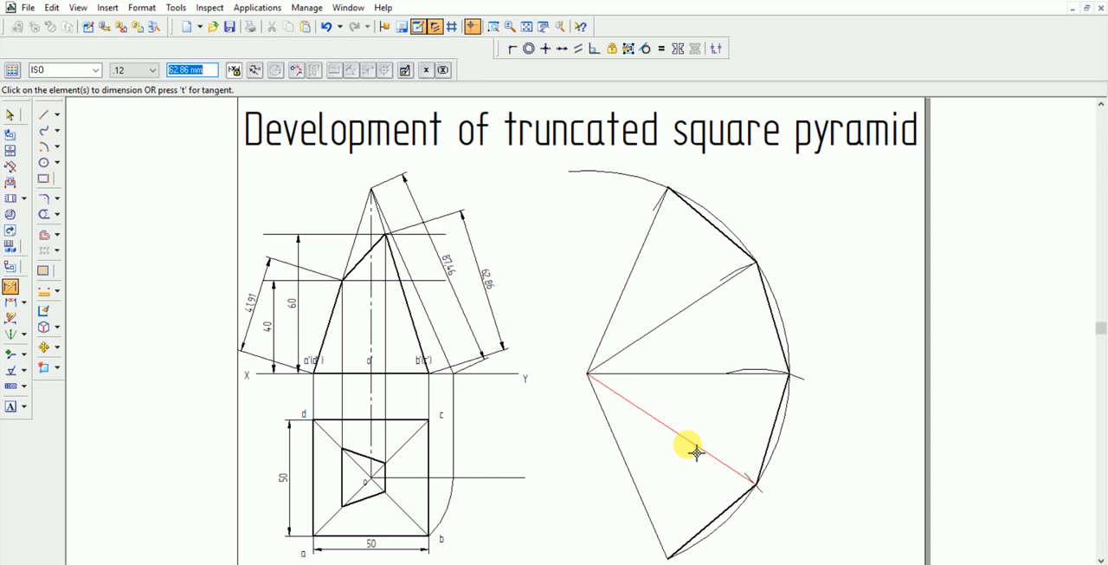
Draw a short arc of 41.91 mm radius centred on the large arc's lower end, starting at the lowest radial line
{"action": "left_click", "coordinate": [42, 147]}
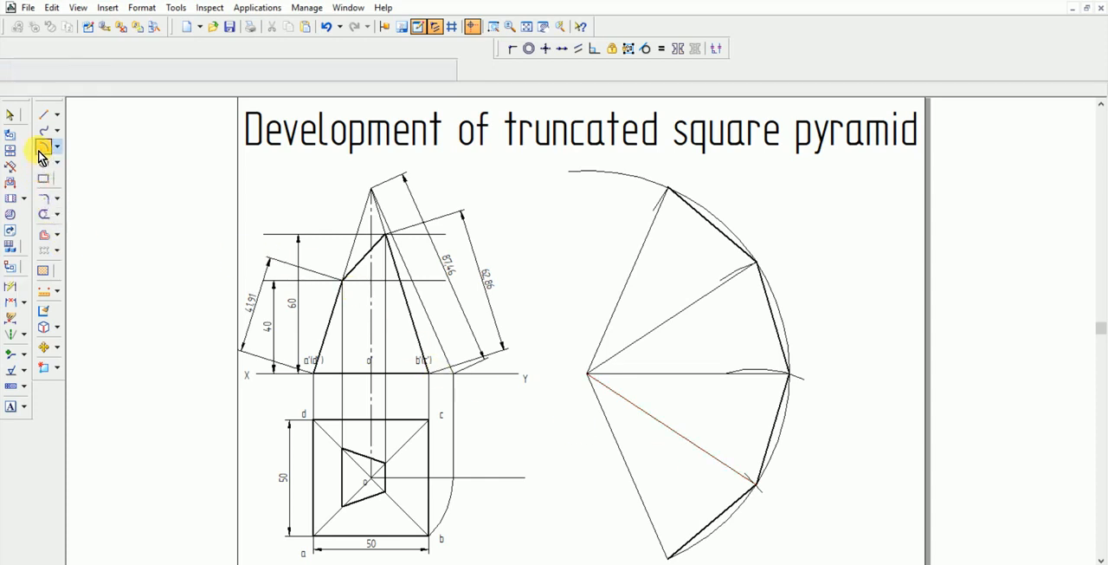
{"action": "left_click", "coordinate": [669, 556]}
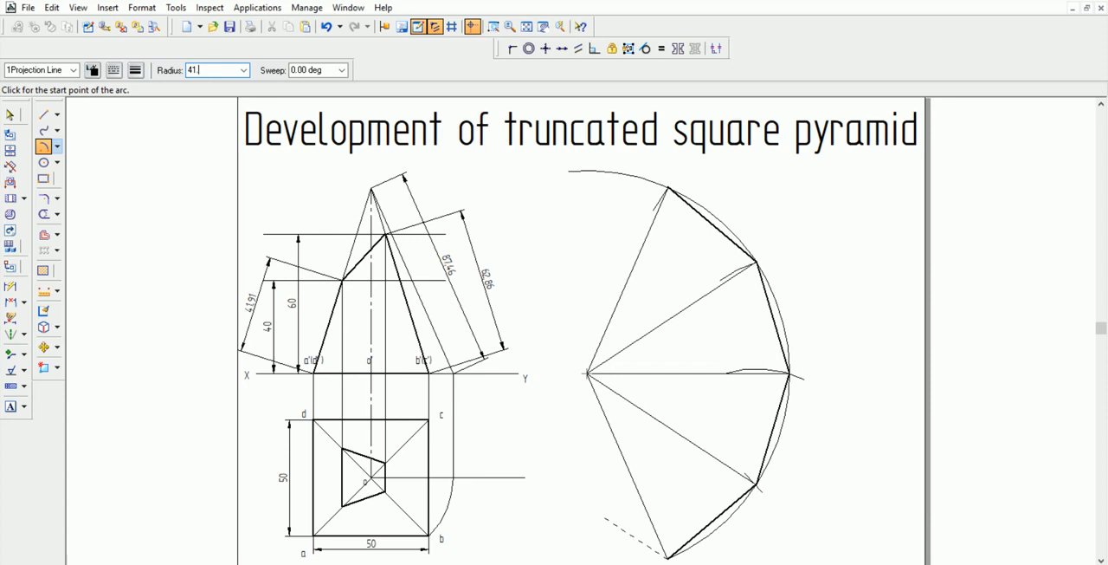
{"action": "key", "text": "Tab"}
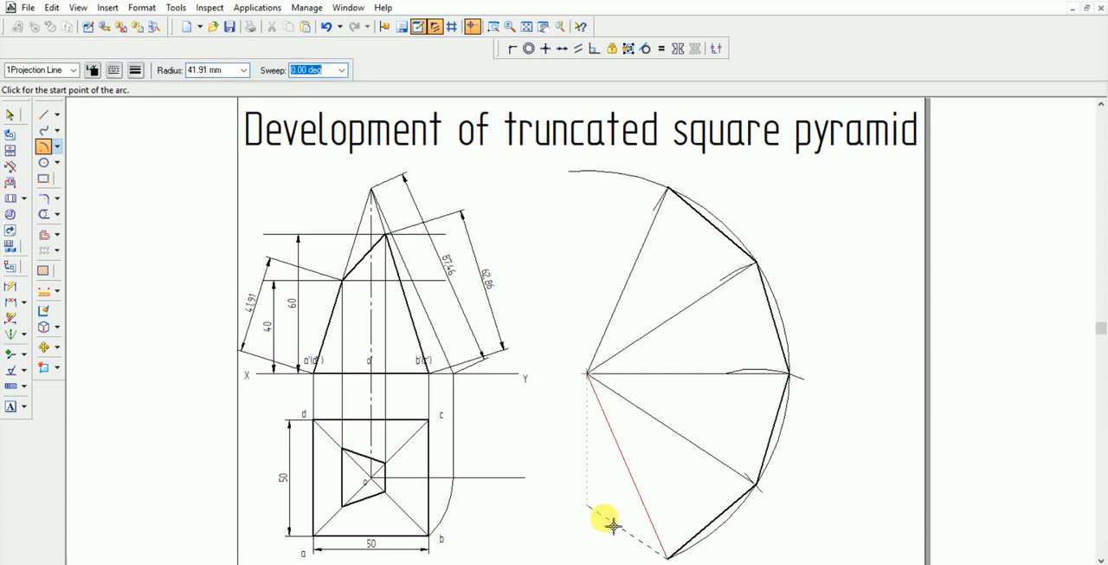
{"action": "left_click", "coordinate": [643, 500]}
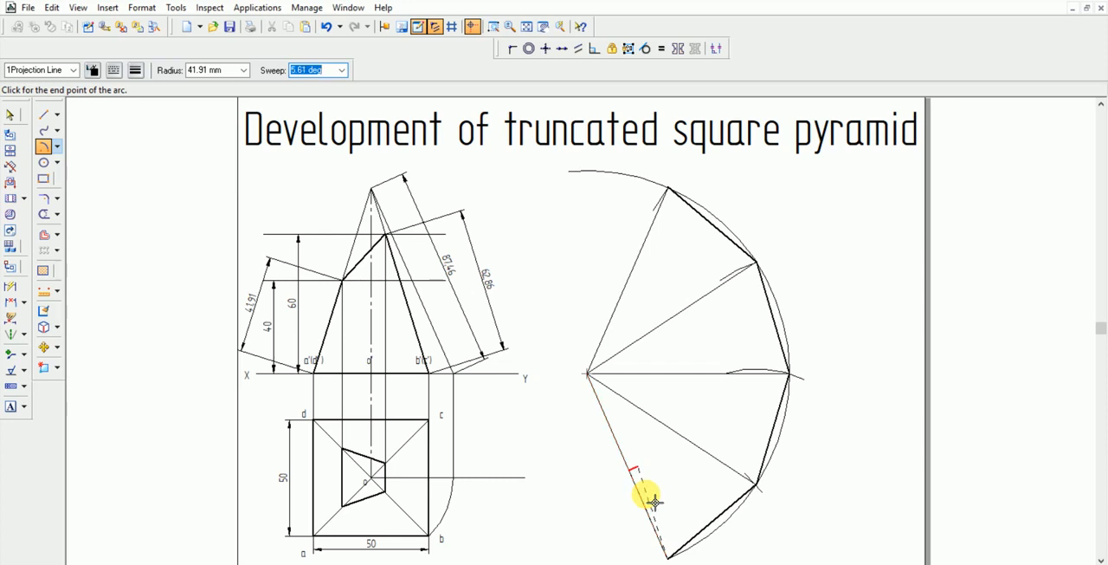
{"action": "left_click", "coordinate": [651, 500]}
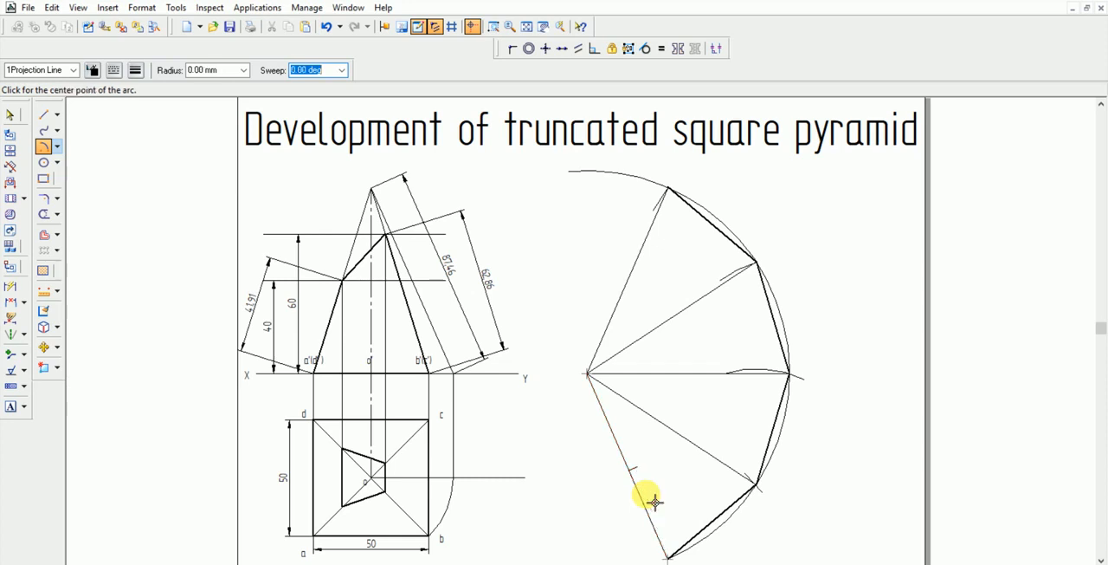
Draw an arc of 62.86 mm radius and 10° sweep, centred on the first division point, at the second radial line
{"action": "left_click", "coordinate": [756, 484]}
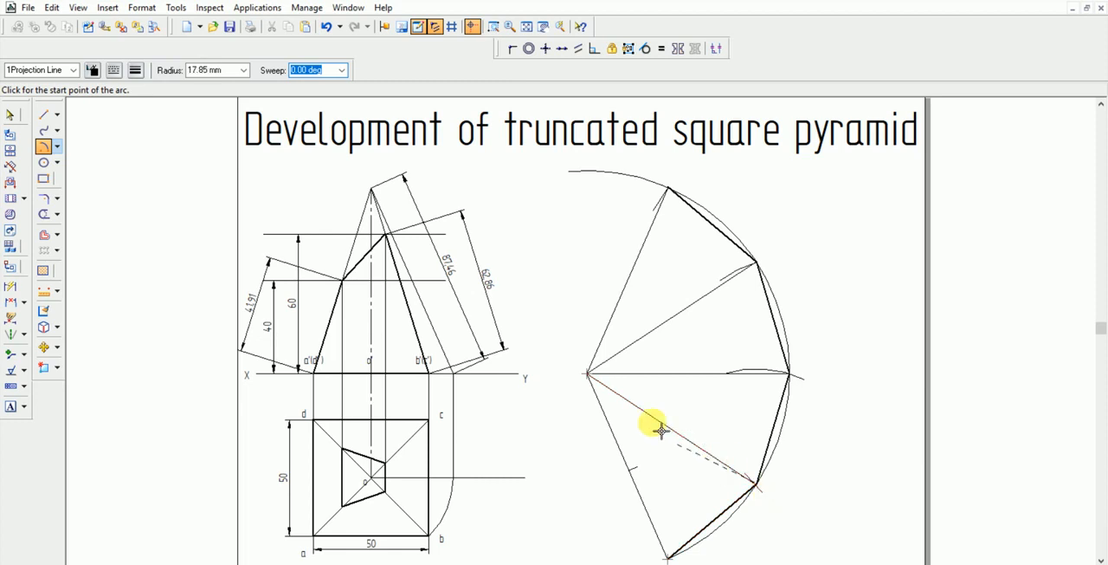
{"action": "type", "text": "62.86"}
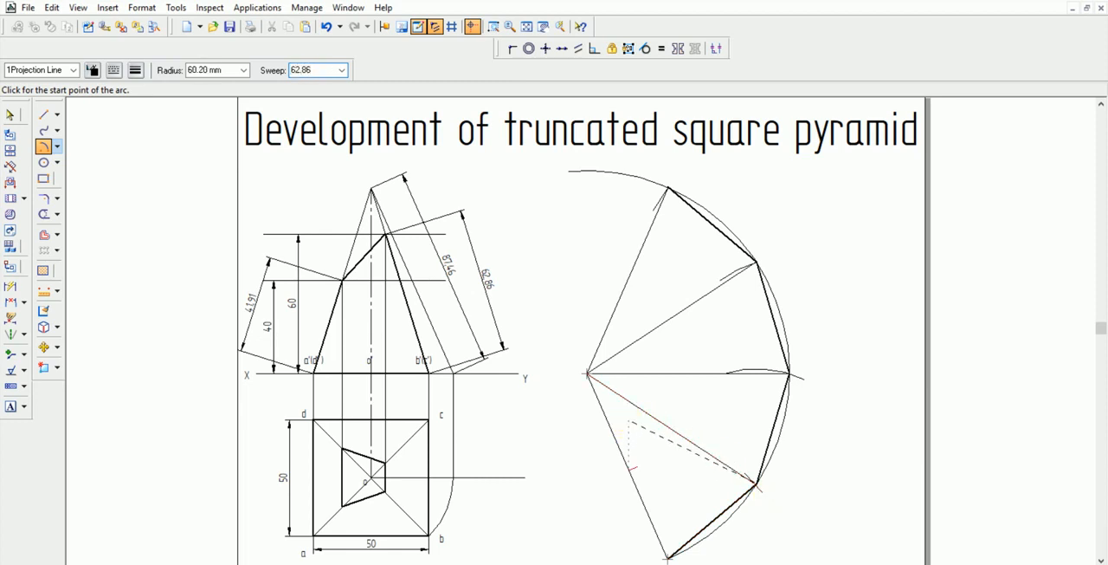
{"action": "key", "text": "Return"}
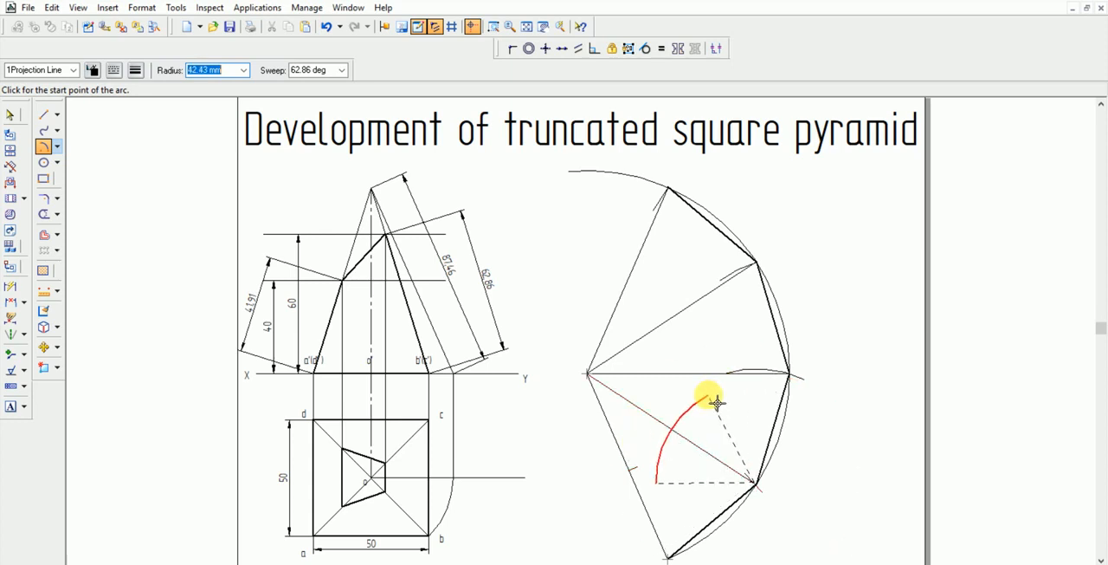
{"action": "type", "text": "62.86"}
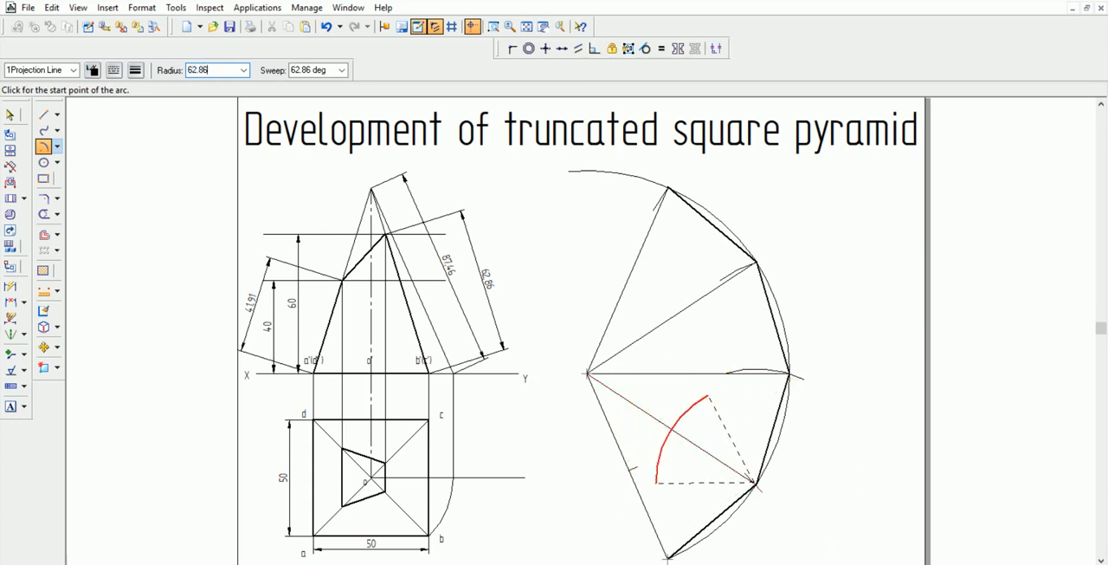
{"action": "key", "text": "Return"}
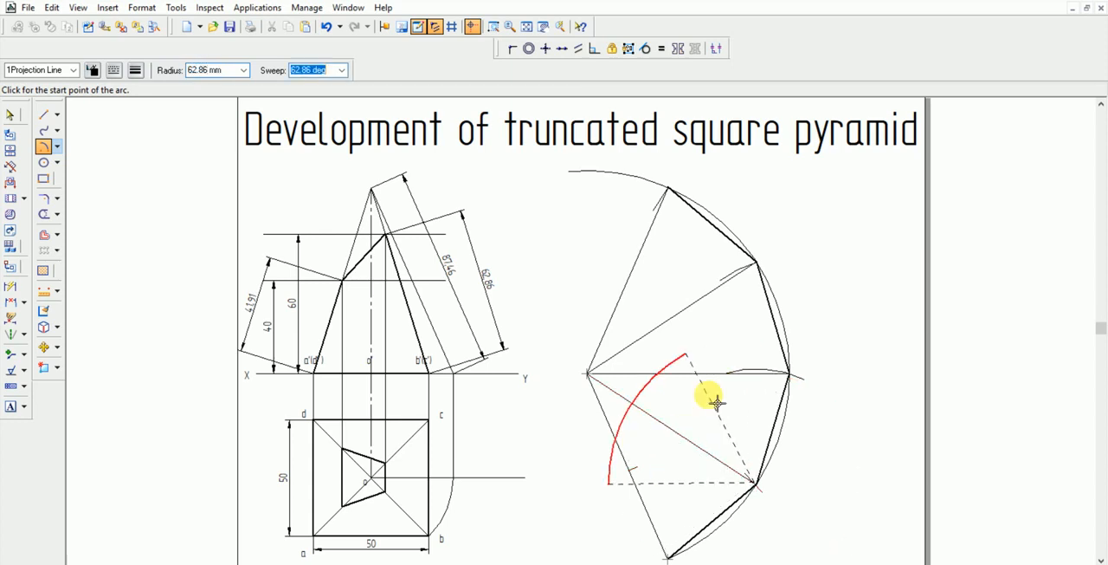
{"action": "type", "text": "20"}
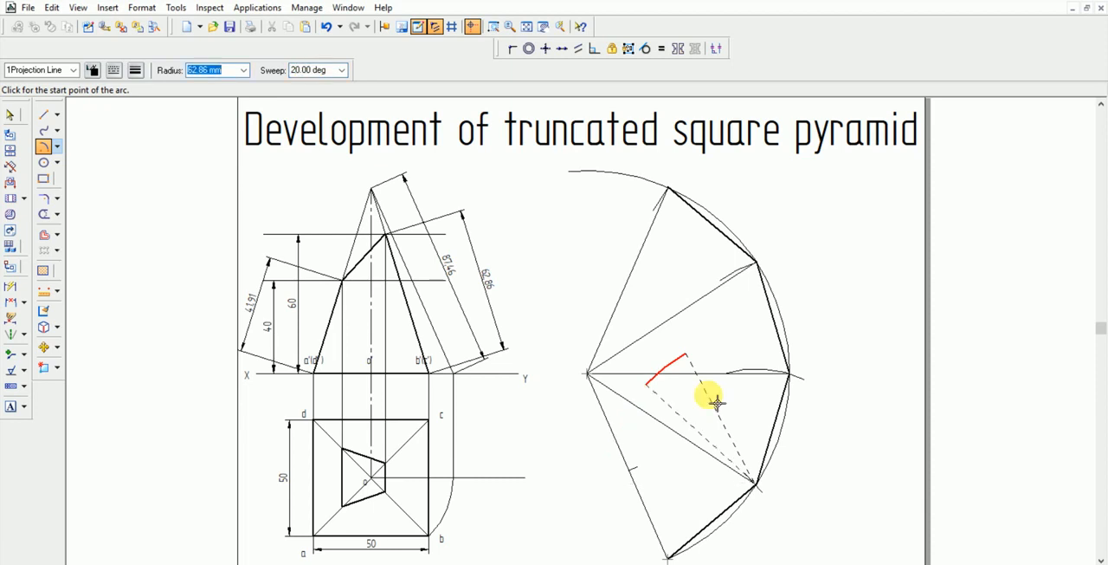
{"action": "key", "text": "Tab"}
{"action": "type", "text": "0"}
{"action": "key", "text": "Tab"}
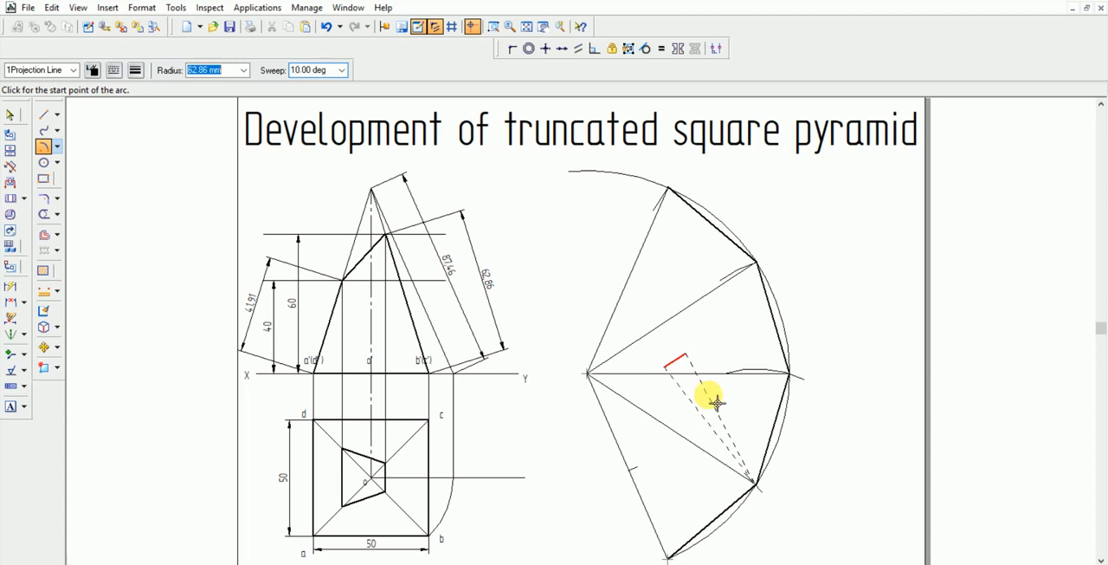
{"action": "left_click", "coordinate": [669, 400]}
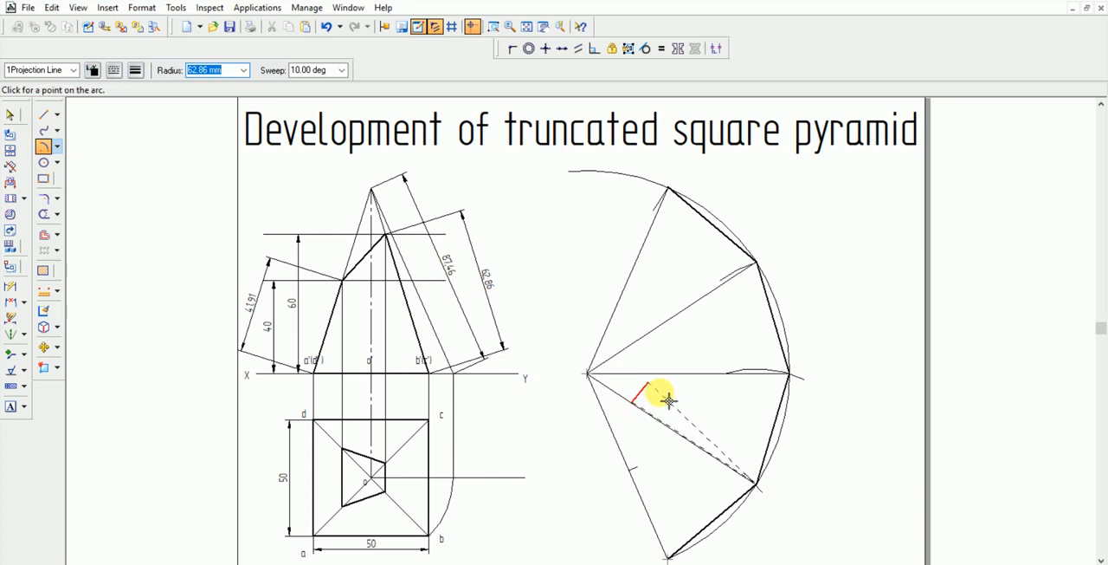
{"action": "left_click", "coordinate": [672, 433]}
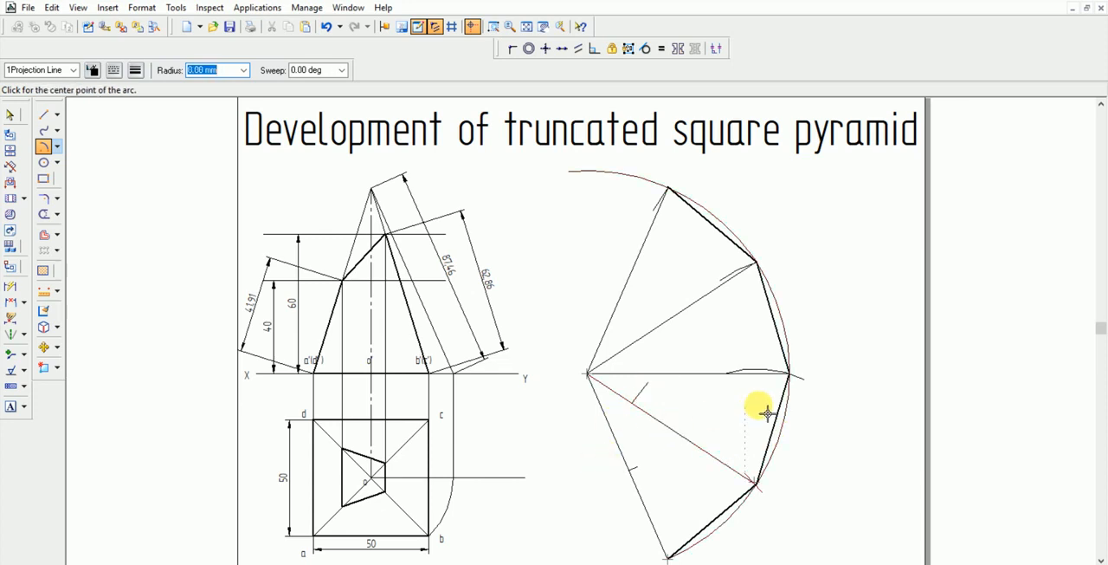
Draw a short arc of 62.86 mm radius, about 5° sweep, centred on the second division point, at the horizontal radial line
{"action": "left_click", "coordinate": [798, 378]}
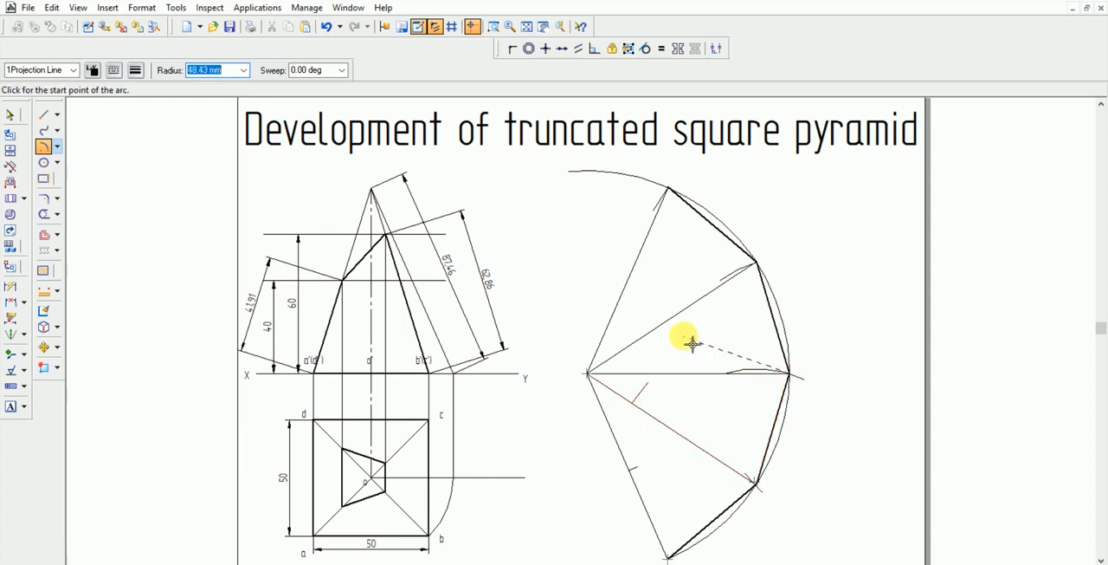
{"action": "type", "text": "62.86"}
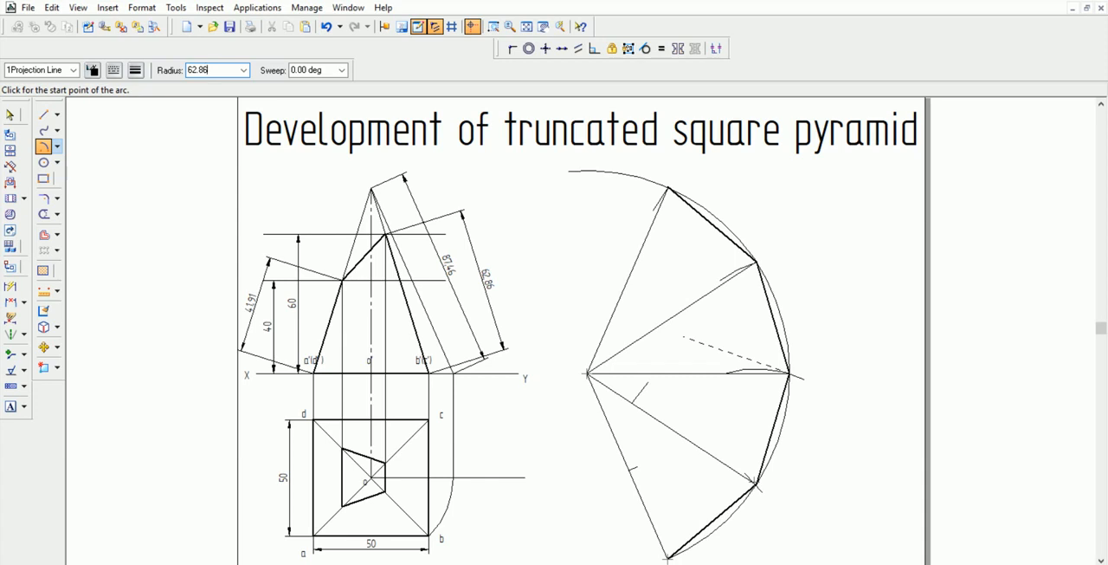
{"action": "key", "text": "Tab"}
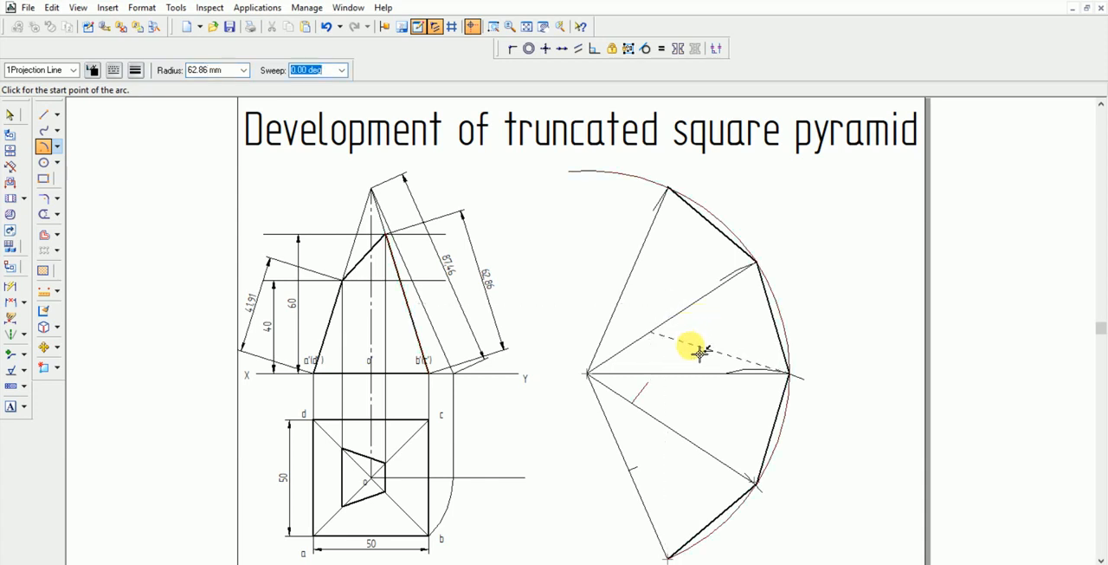
{"action": "left_click", "coordinate": [646, 381]}
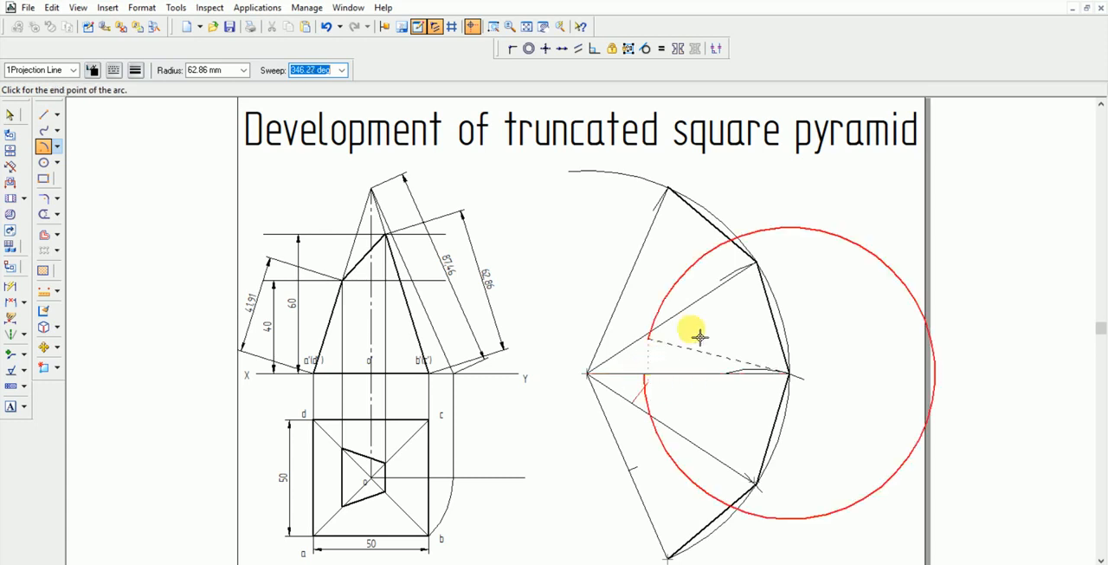
{"action": "left_click", "coordinate": [649, 387]}
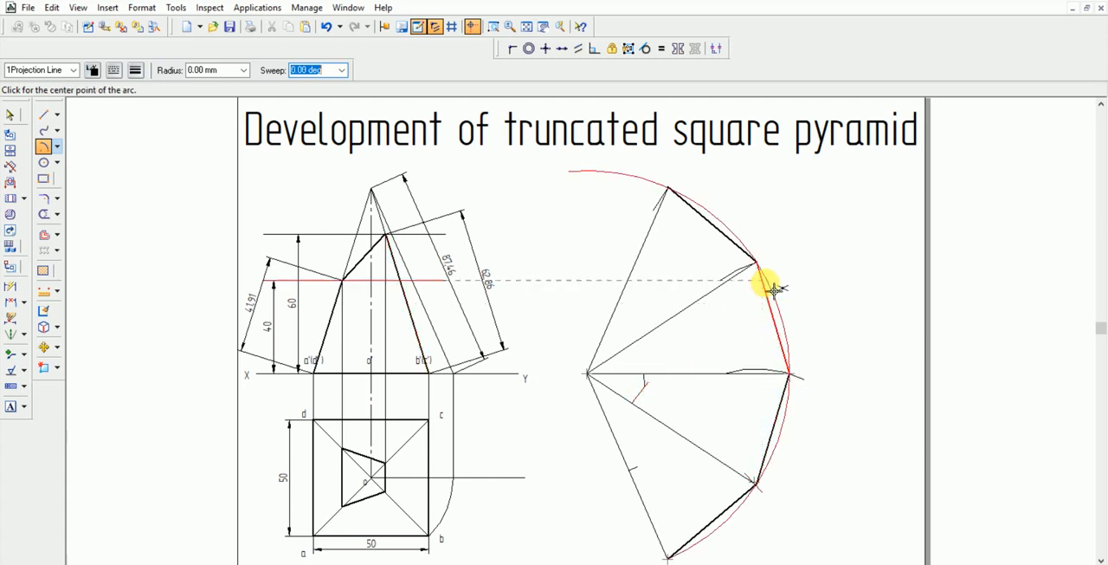
Start another short arc centred on the third division point above the large arc's lower end
{"action": "left_click", "coordinate": [757, 262]}
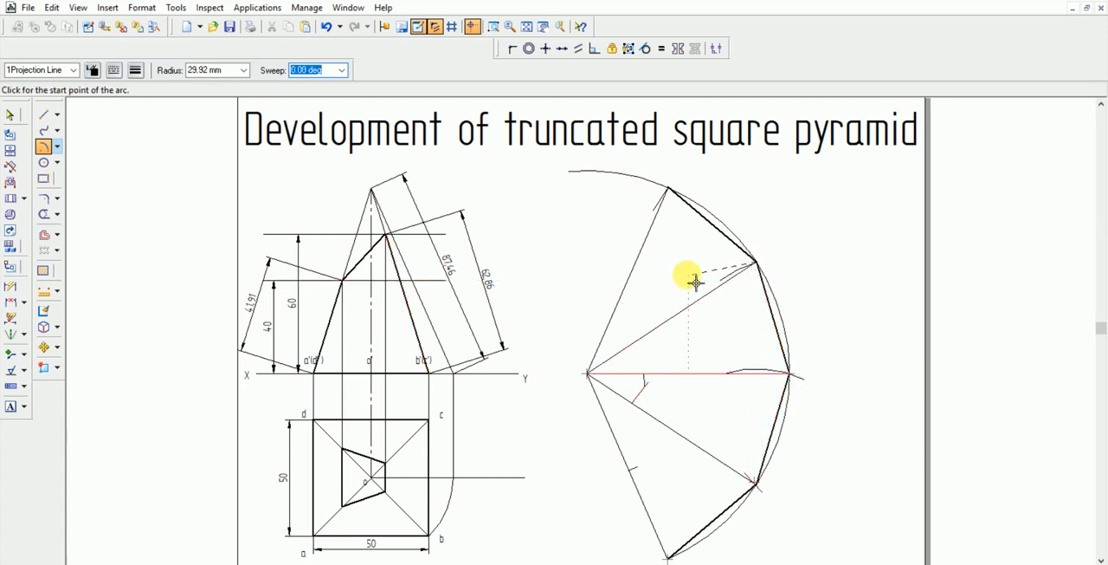
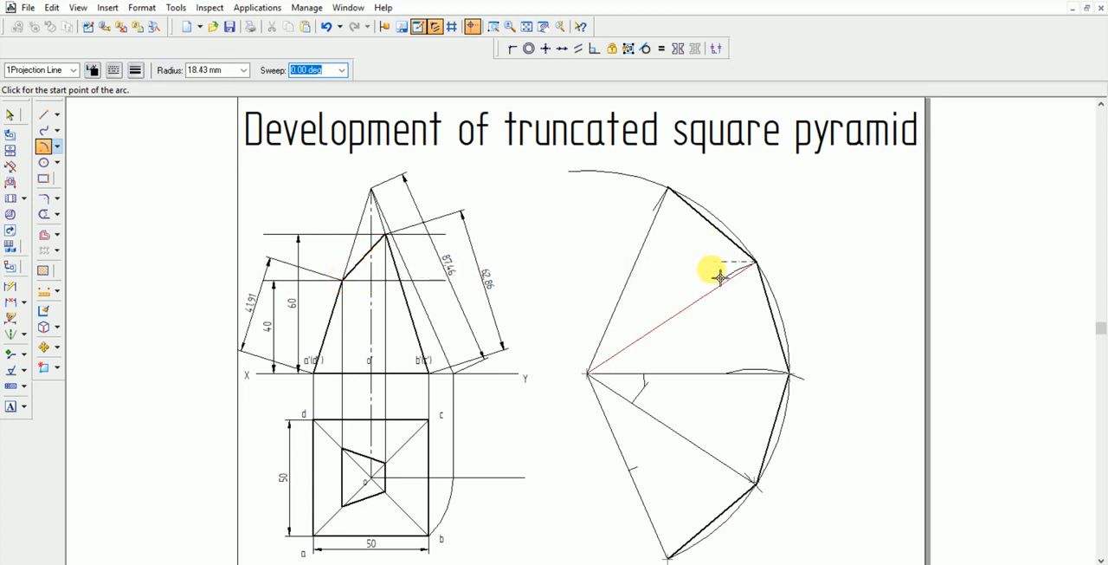
Complete the arc centred on the third division point with 41.91 mm radius and 10° sweep, at that point's radial line
{"action": "type", "text": "41.9"}
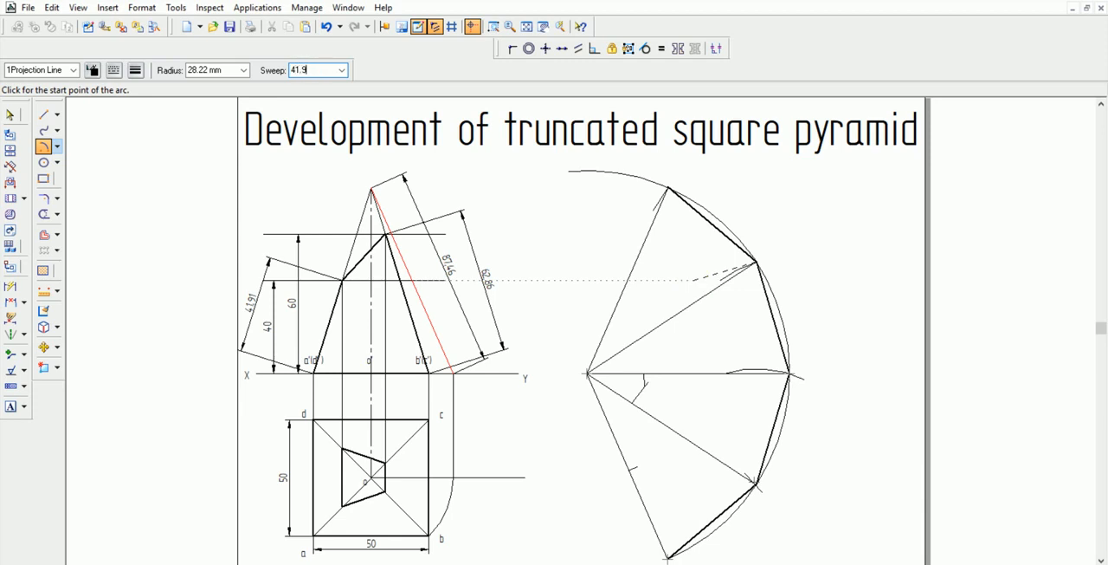
{"action": "type", "text": "1"}
{"action": "key", "text": "Tab"}
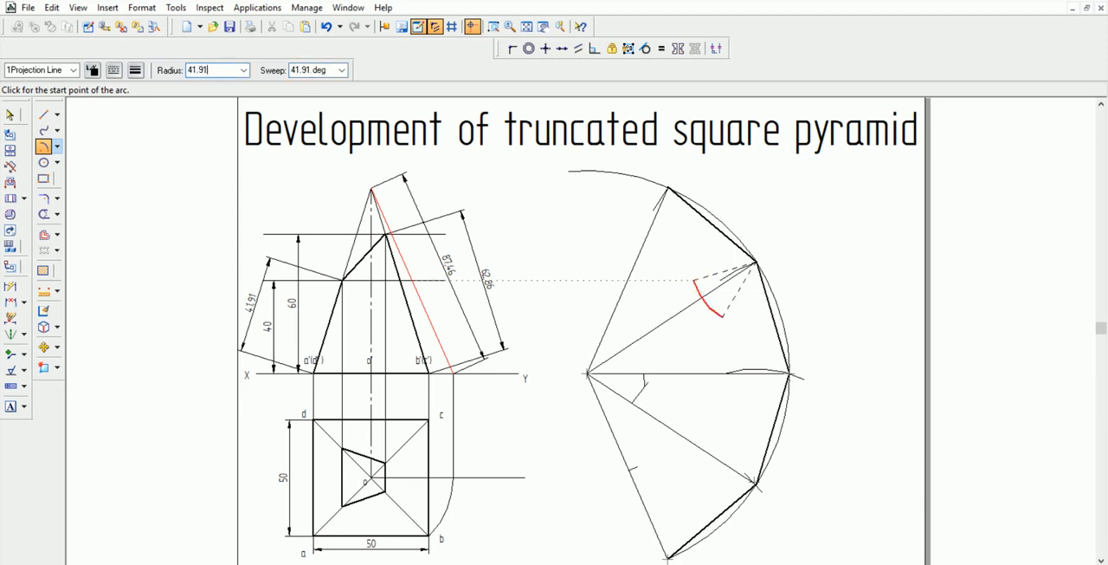
{"action": "type", "text": "41.91"}
{"action": "key", "text": "Tab"}
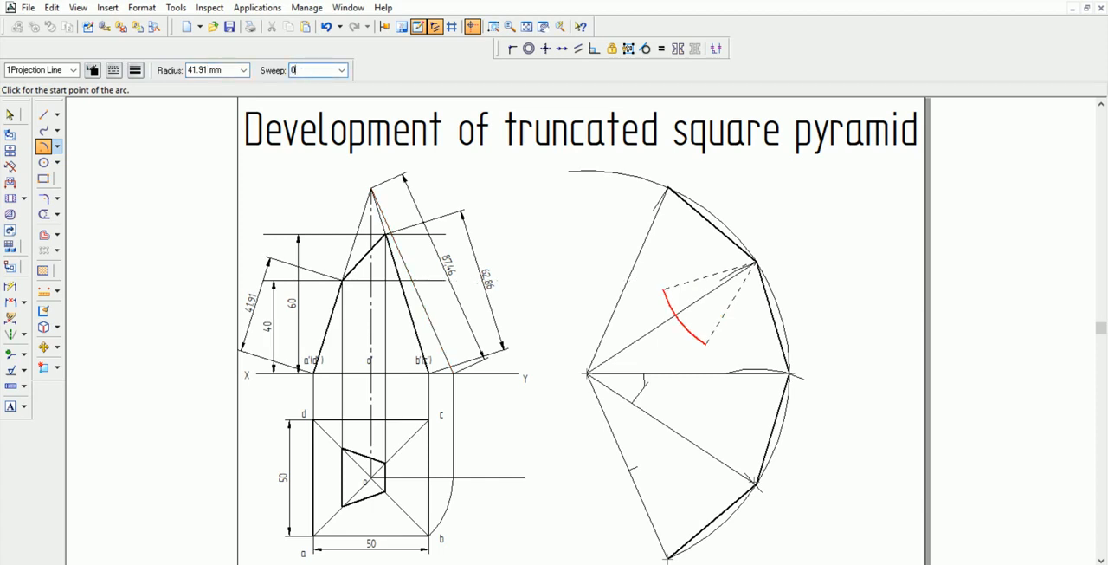
{"action": "type", "text": "0"}
{"action": "key", "text": "Return"}
{"action": "type", "text": "10"}
{"action": "key", "text": "Tab"}
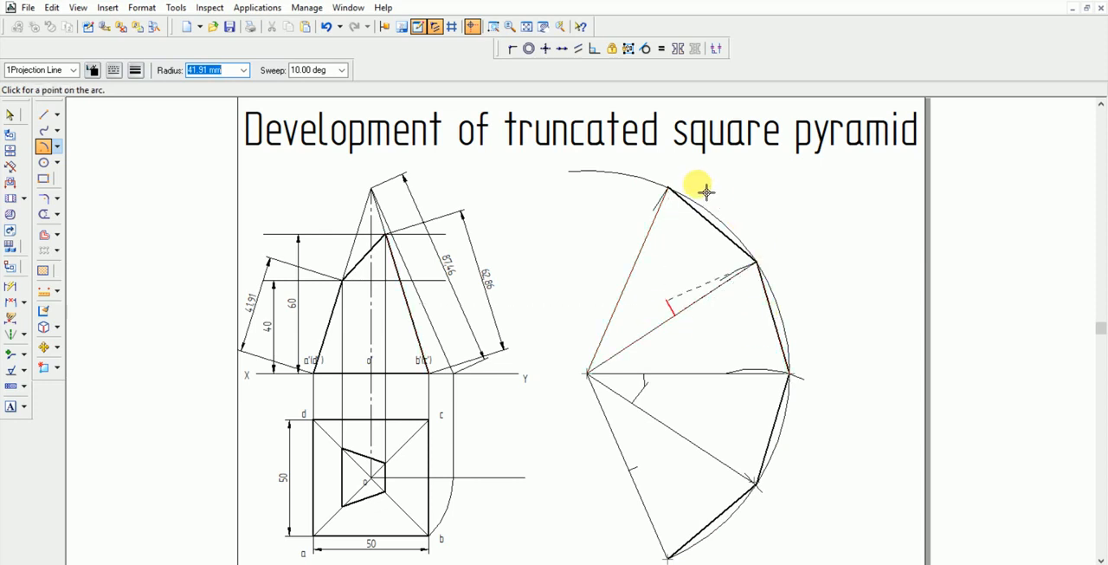
{"action": "left_click", "coordinate": [686, 308]}
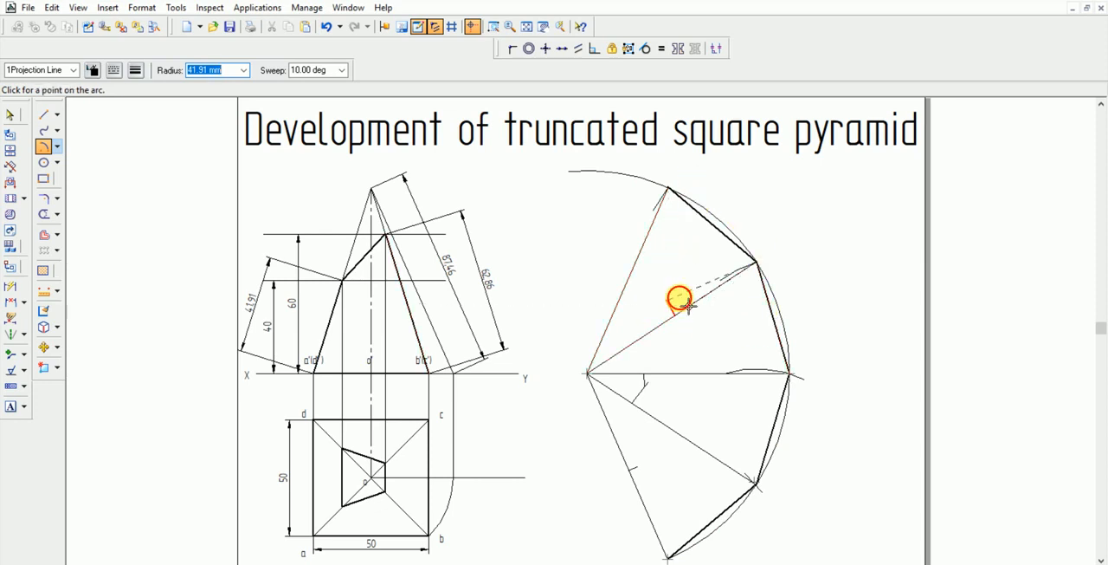
Draw a short arc of 41.91 mm radius centred on the uppermost division point, crossing the uppermost radial line
{"action": "left_click", "coordinate": [668, 187]}
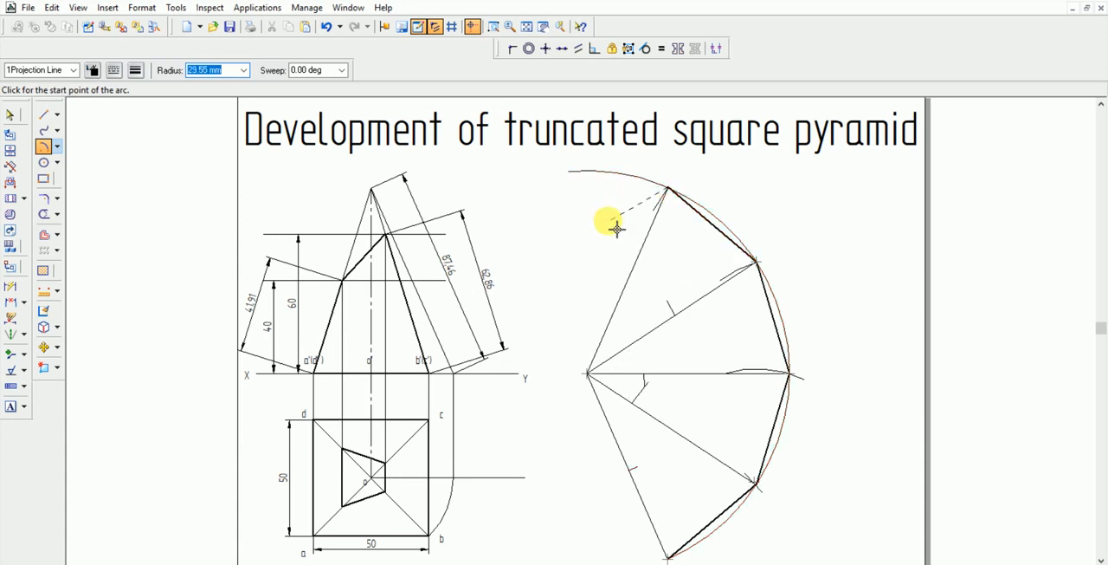
{"action": "type", "text": "41"}
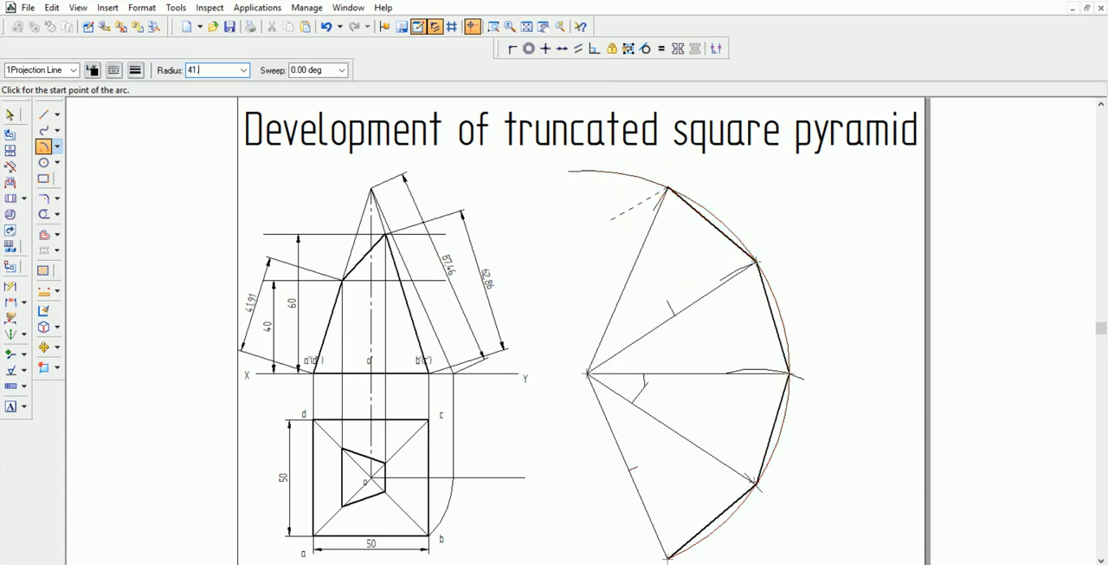
{"action": "type", "text": ".91"}
{"action": "key", "text": "Tab"}
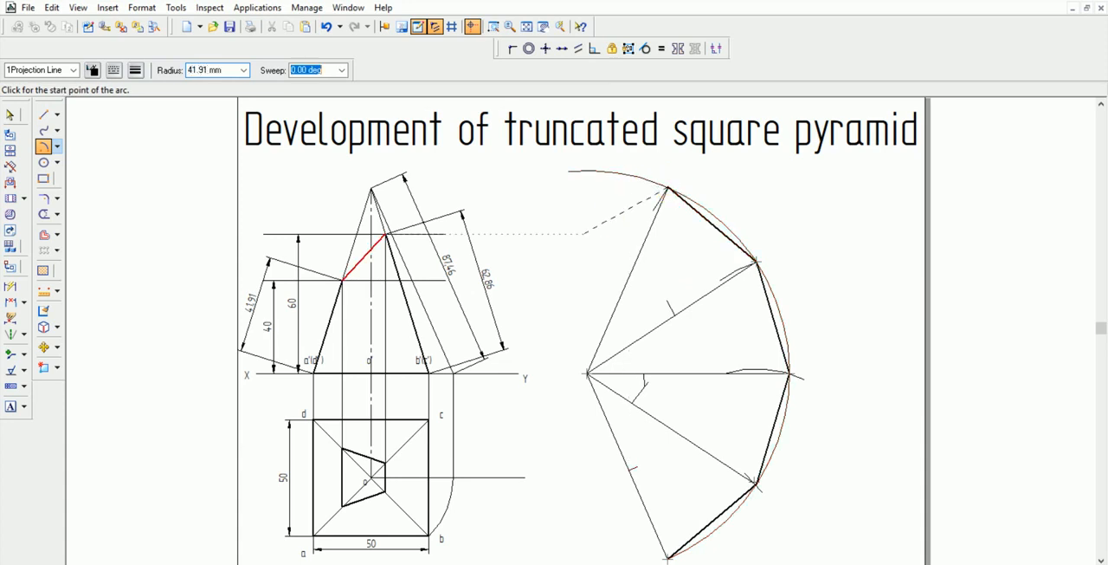
{"action": "left_click", "coordinate": [635, 279]}
{"action": "left_click", "coordinate": [632, 275]}
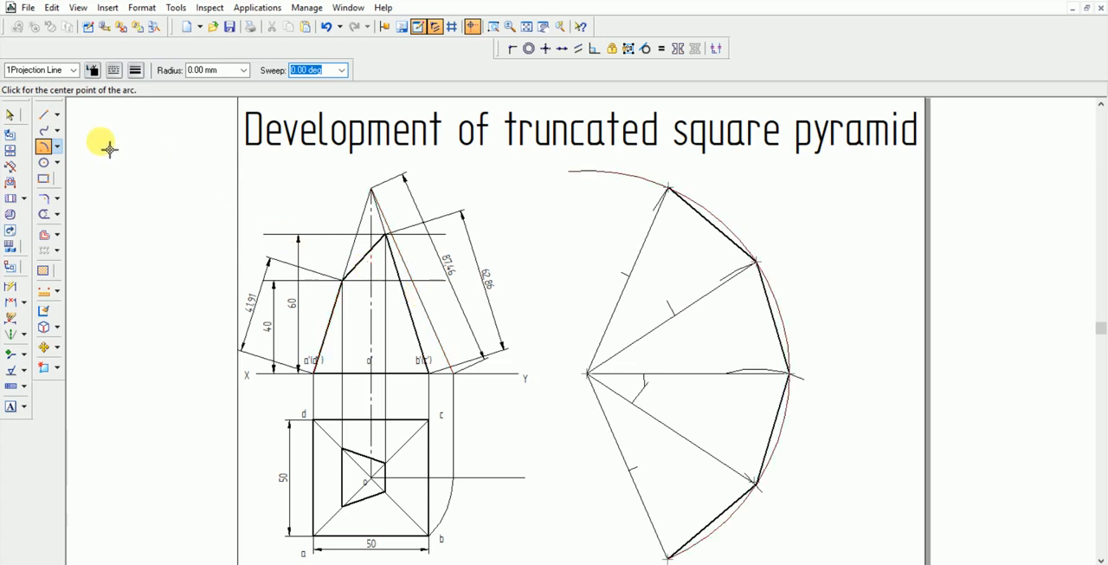
Draw a 1Visible line from the arc mark on the lowest radial line to the mark on the second radial line
{"action": "left_click", "coordinate": [43, 114]}
{"action": "left_click", "coordinate": [73, 69]}
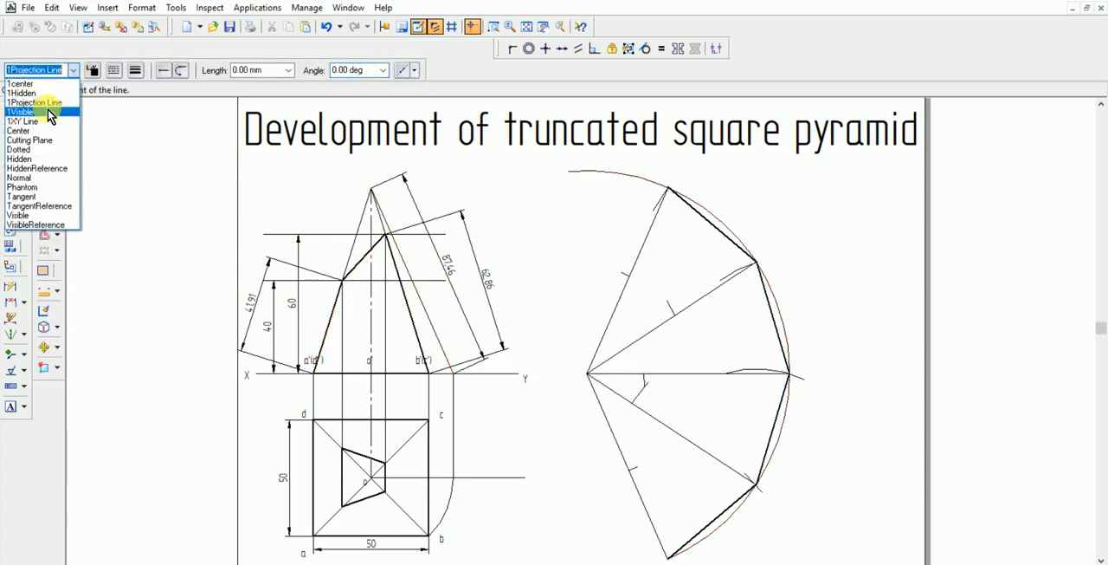
{"action": "left_click", "coordinate": [42, 112]}
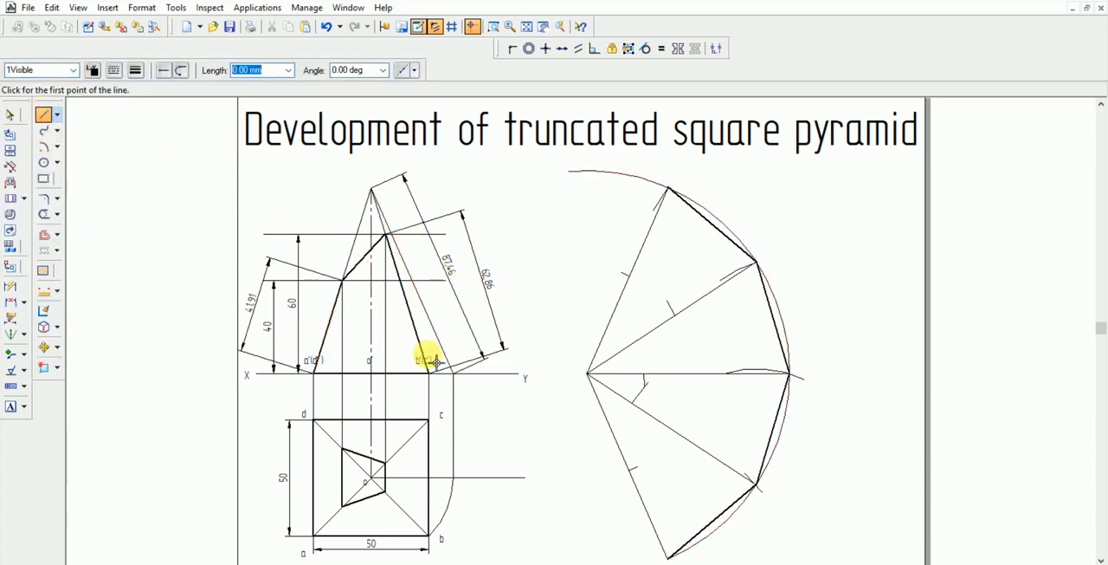
{"action": "left_click", "coordinate": [634, 473]}
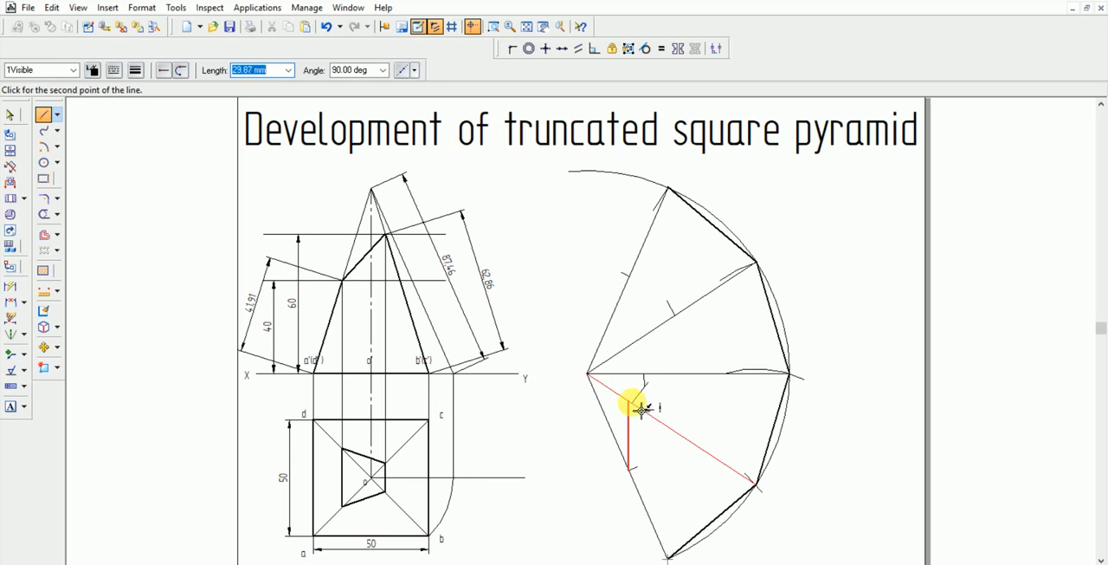
{"action": "left_click", "coordinate": [495, 28]}
{"action": "left_click", "coordinate": [565, 174]}
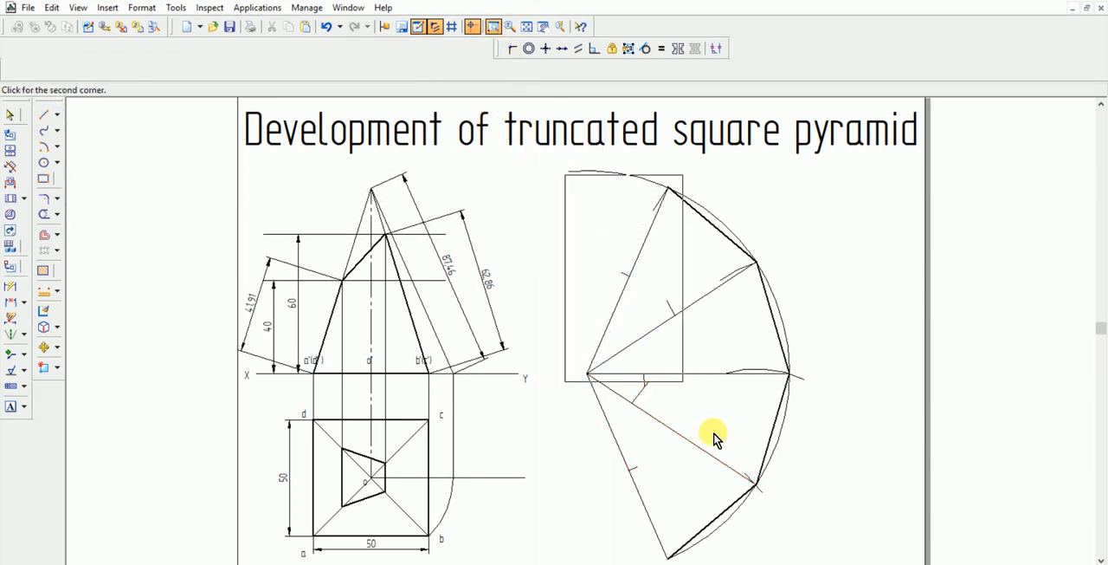
{"action": "left_click", "coordinate": [770, 545]}
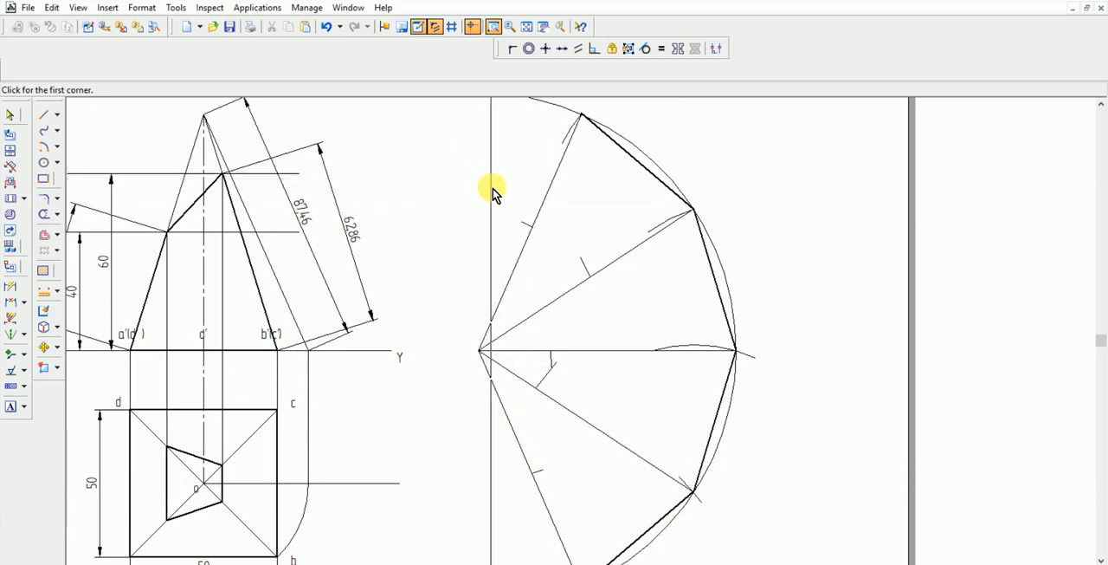
{"action": "left_click", "coordinate": [492, 212]}
{"action": "left_click", "coordinate": [609, 520]}
{"action": "right_click", "coordinate": [551, 389]}
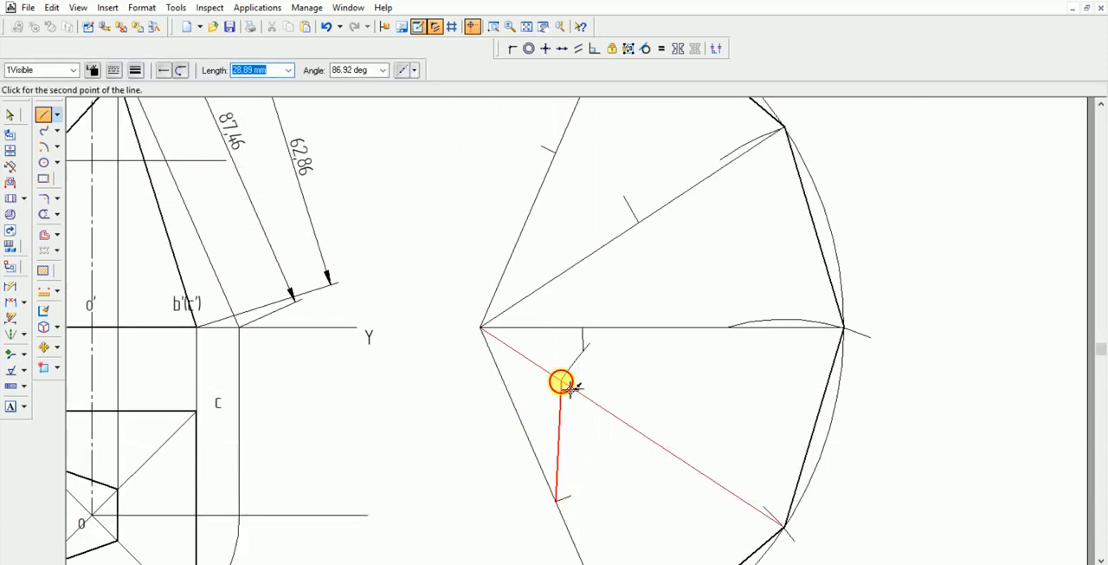
{"action": "left_click", "coordinate": [561, 382]}
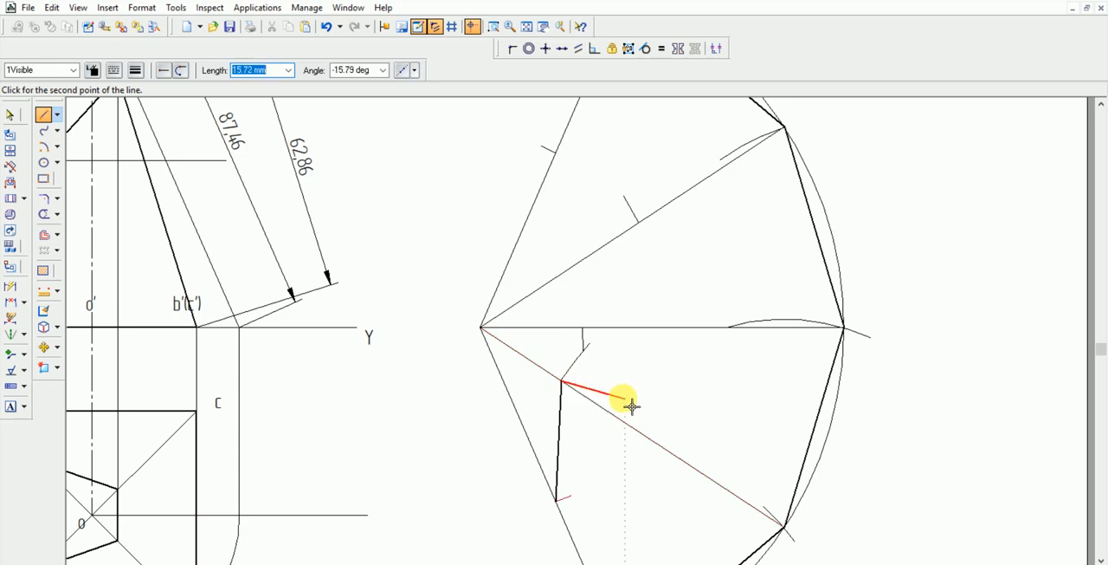
Continue the visible line through the marks on the horizontal and fourth radial lines, ending at the uppermost radial line's mark
{"action": "left_click", "coordinate": [585, 330]}
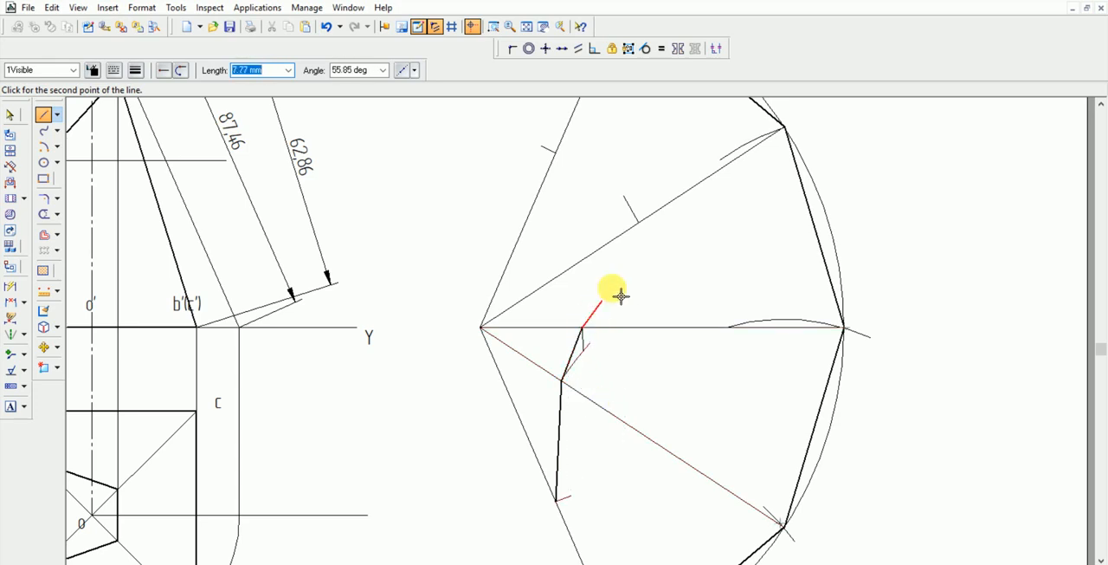
{"action": "left_click", "coordinate": [638, 222]}
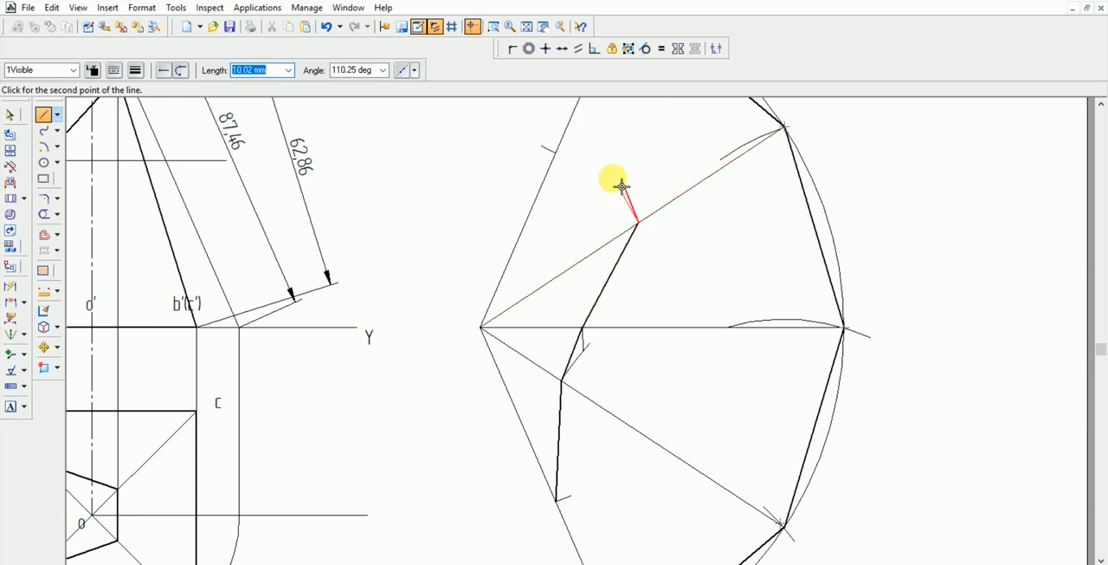
{"action": "left_click", "coordinate": [555, 155]}
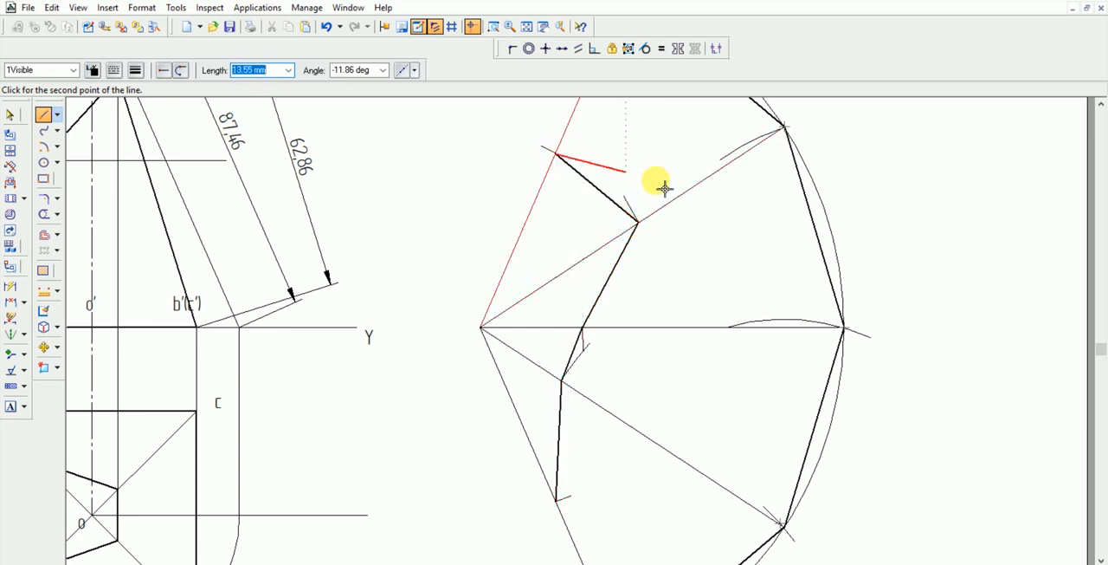
{"action": "key", "text": "Escape"}
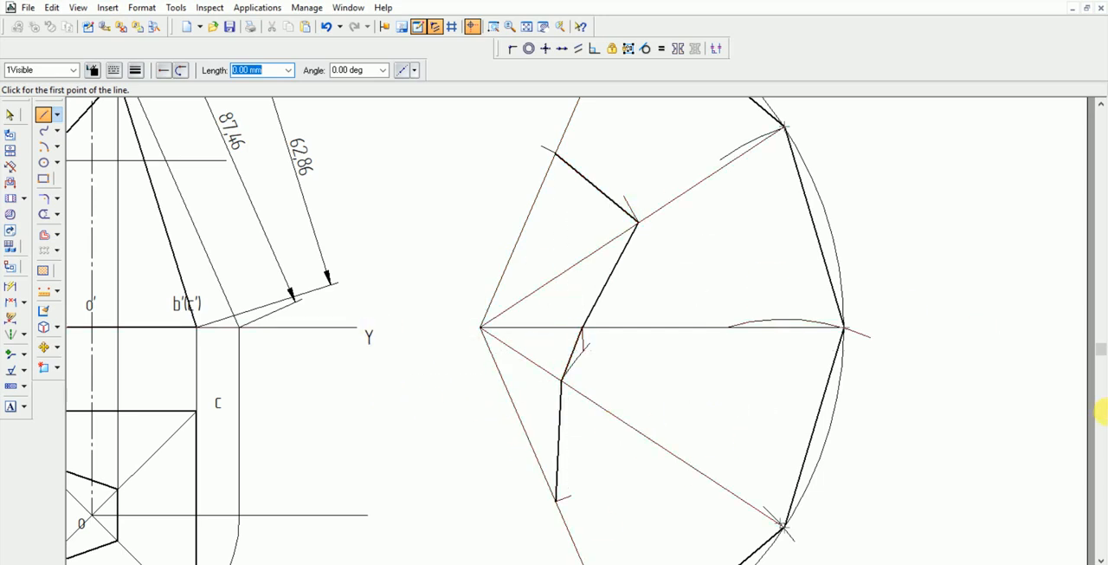
Set the line style for new lines to 1Projection Line
{"action": "scroll", "coordinate": [1098, 410], "scroll_direction": "down", "scroll_amount": 1}
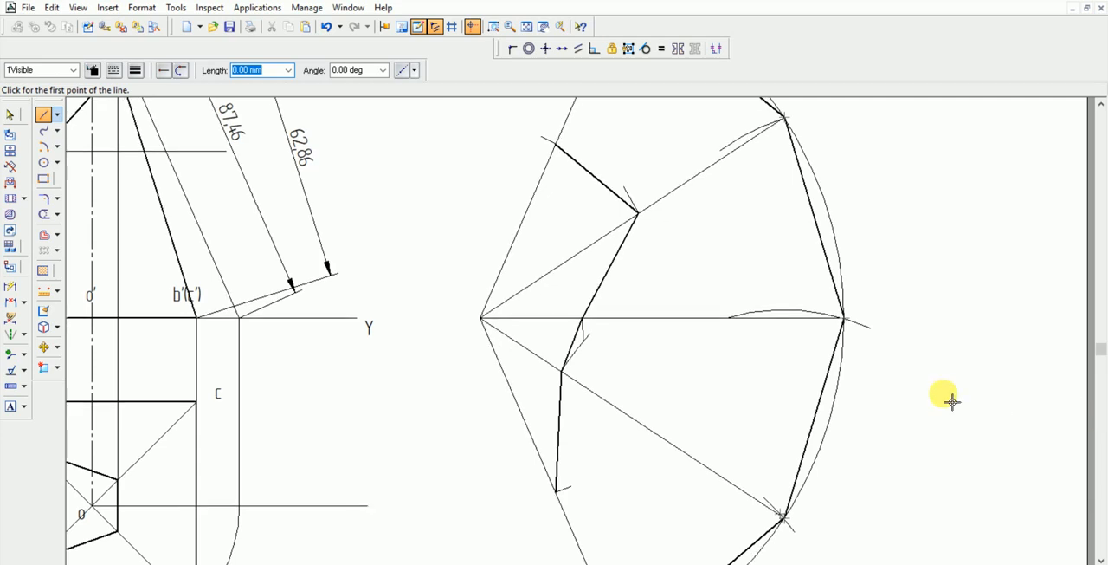
{"action": "left_click", "coordinate": [528, 26]}
{"action": "left_click", "coordinate": [493, 27]}
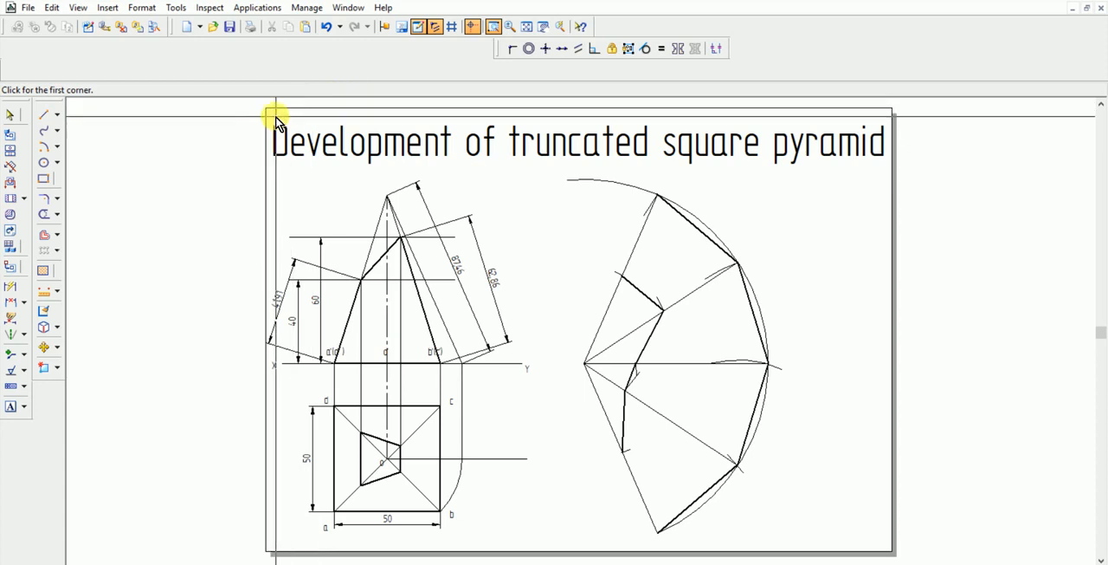
{"action": "left_click", "coordinate": [298, 130]}
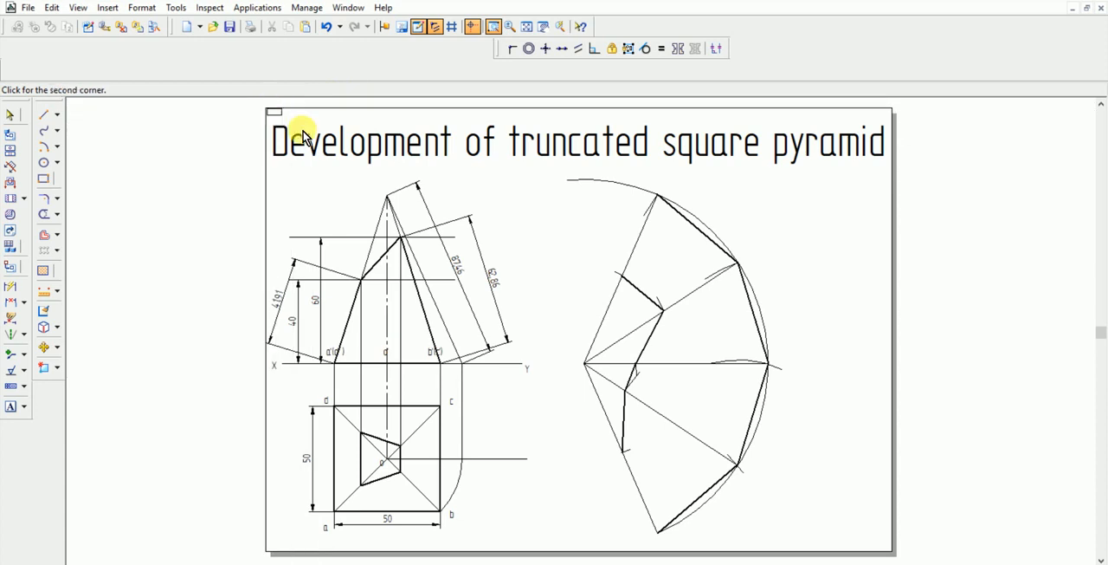
{"action": "left_click", "coordinate": [892, 552]}
{"action": "right_click", "coordinate": [853, 454]}
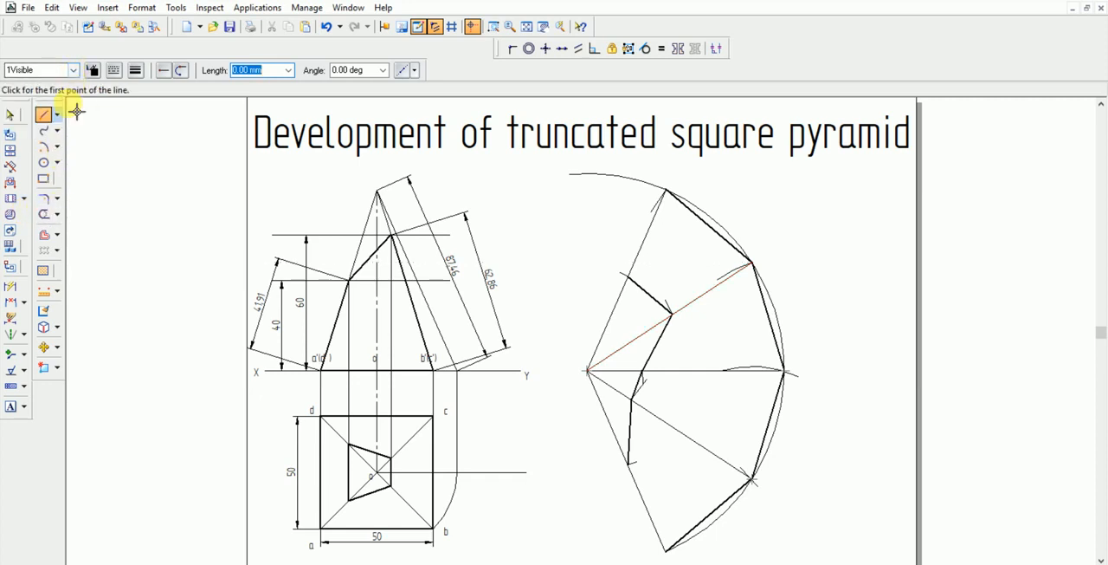
{"action": "left_click", "coordinate": [73, 70]}
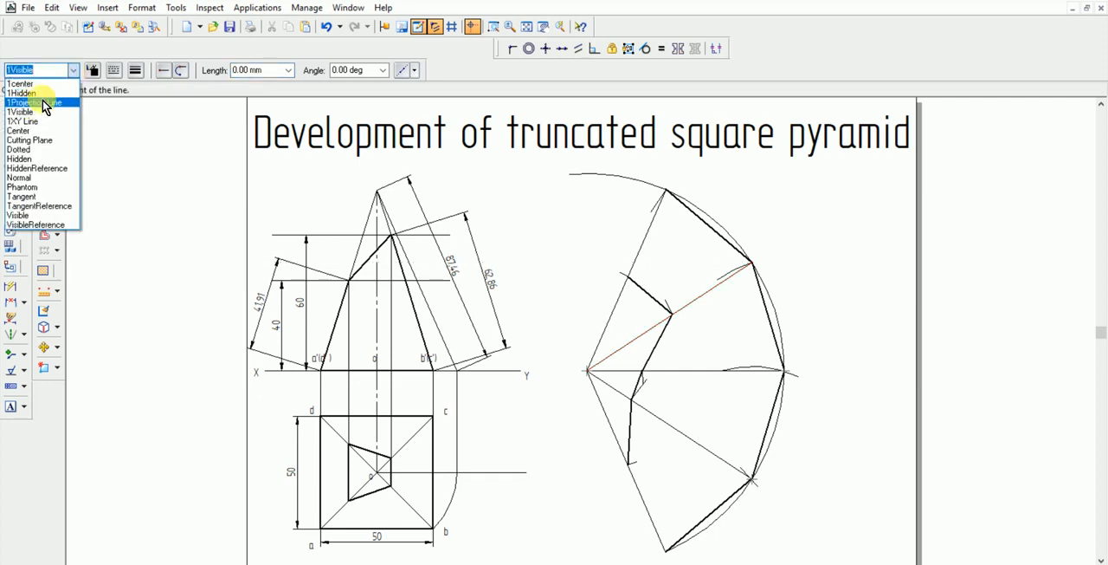
{"action": "left_click", "coordinate": [42, 103]}
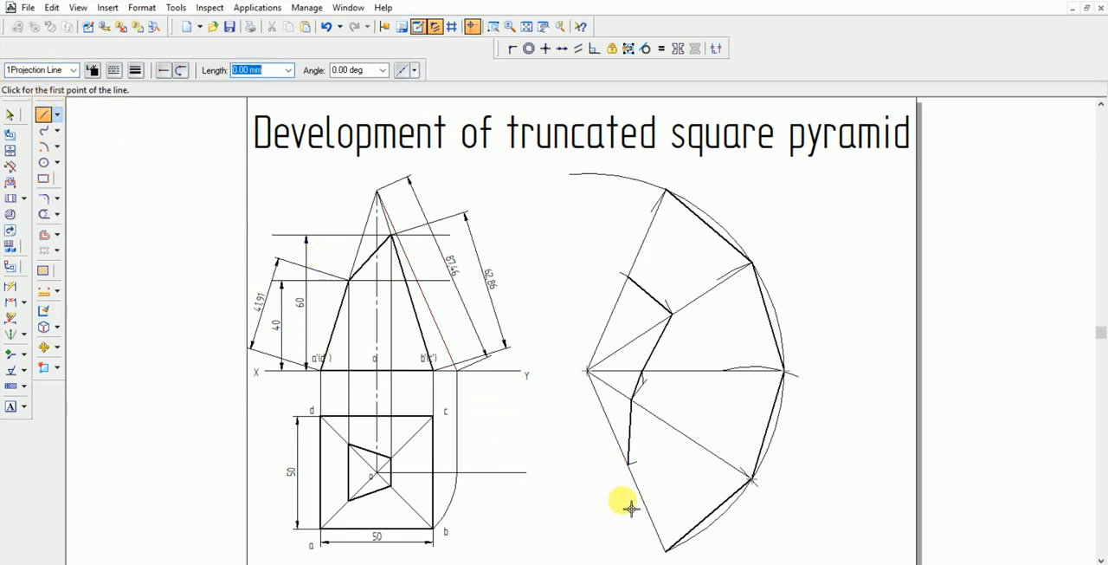
Draw a 5 mm projection line at about -125° outward from the lower end of the lowest base edge
{"action": "left_click", "coordinate": [671, 555]}
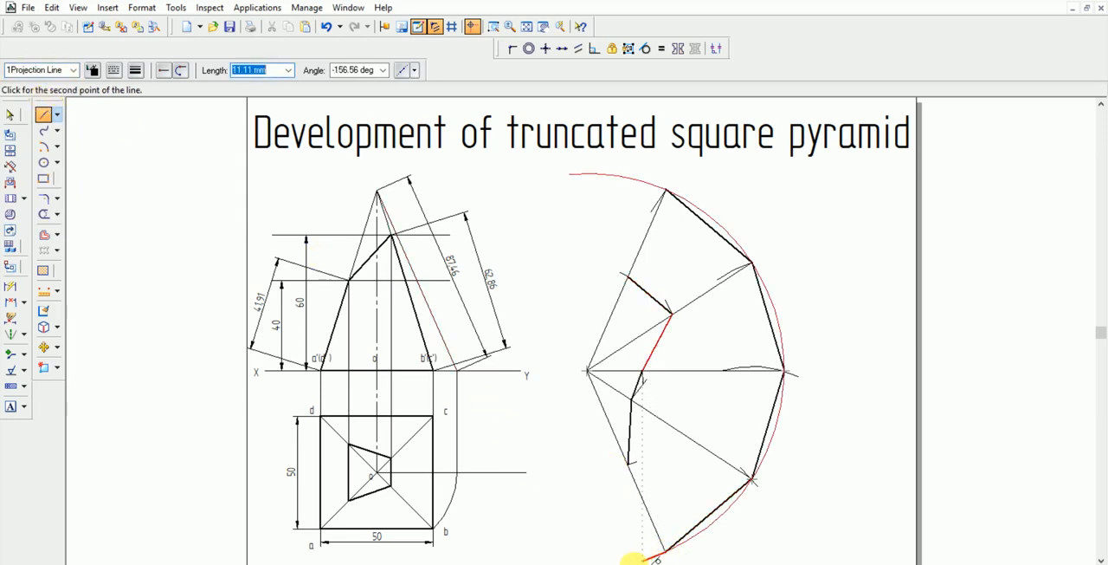
{"action": "key", "text": "Tab"}
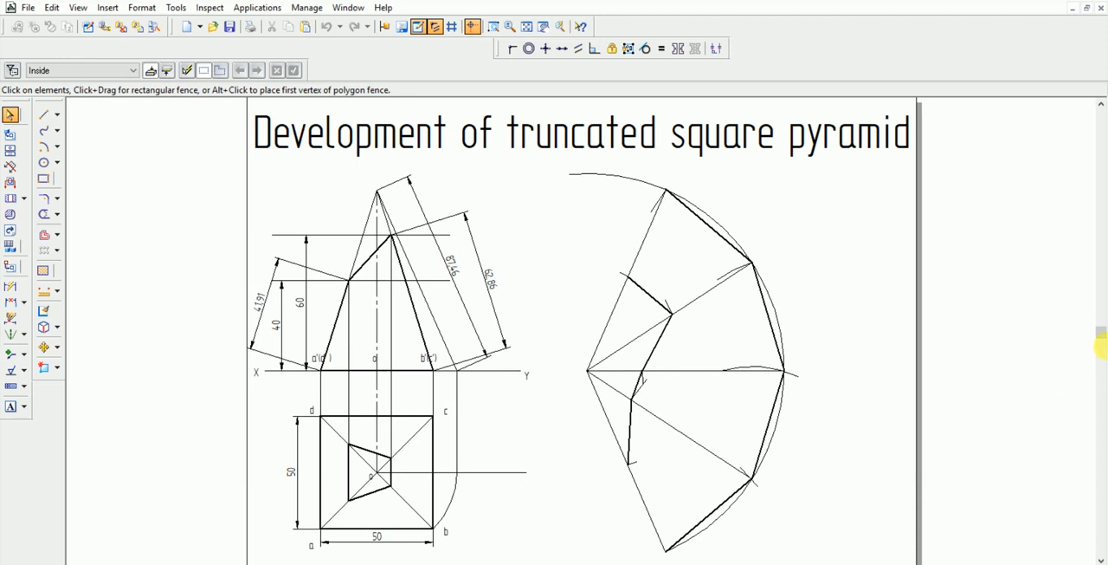
{"action": "left_click_drag", "start_coordinate": [1101, 334], "coordinate": [1102, 345]}
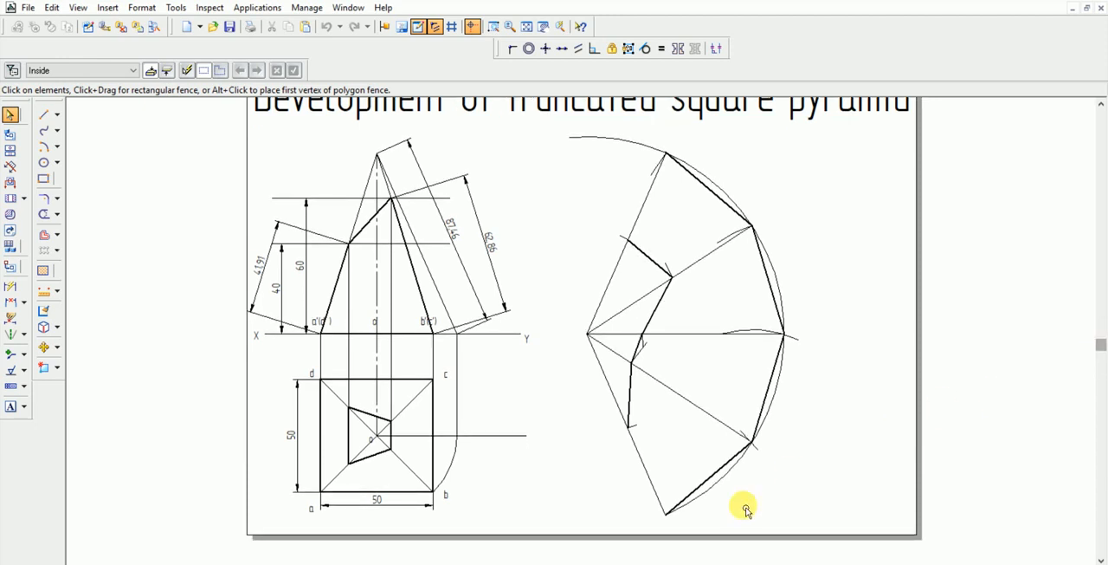
{"action": "left_click", "coordinate": [44, 114]}
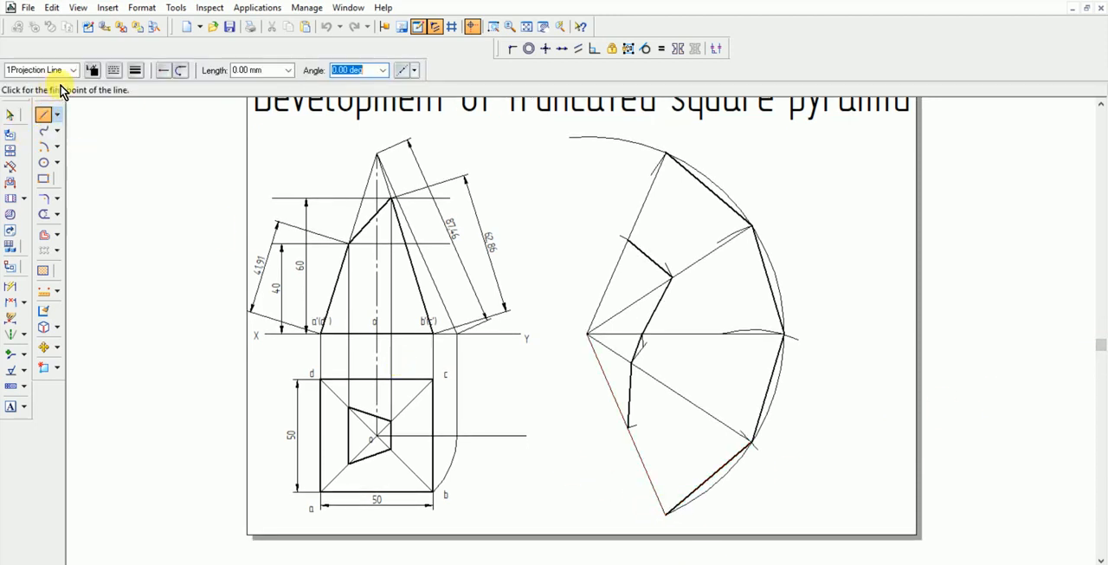
{"action": "left_click", "coordinate": [666, 515]}
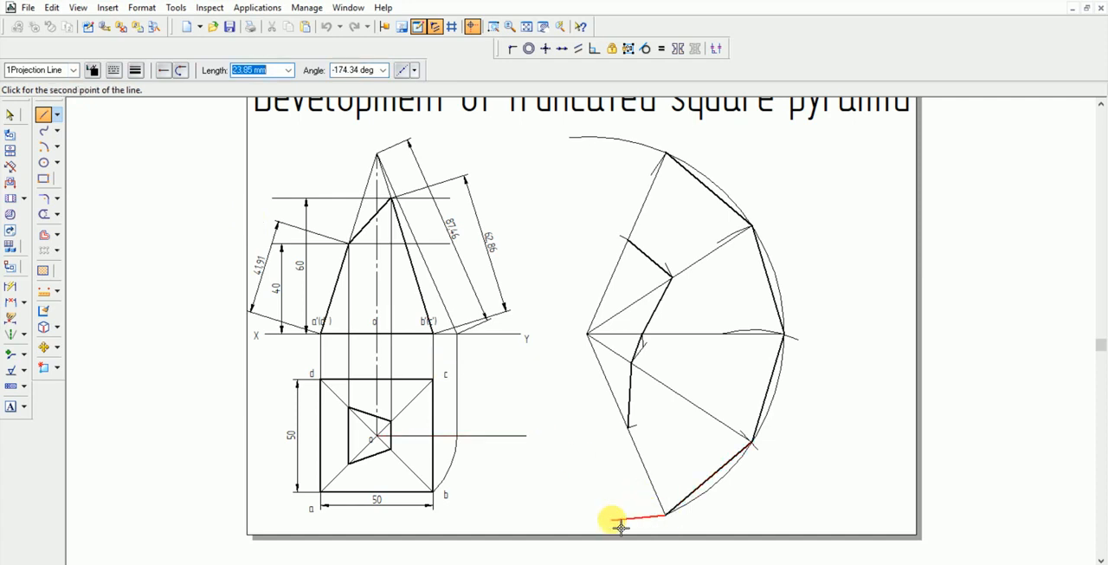
{"action": "type", "text": "5"}
{"action": "key", "text": "Tab"}
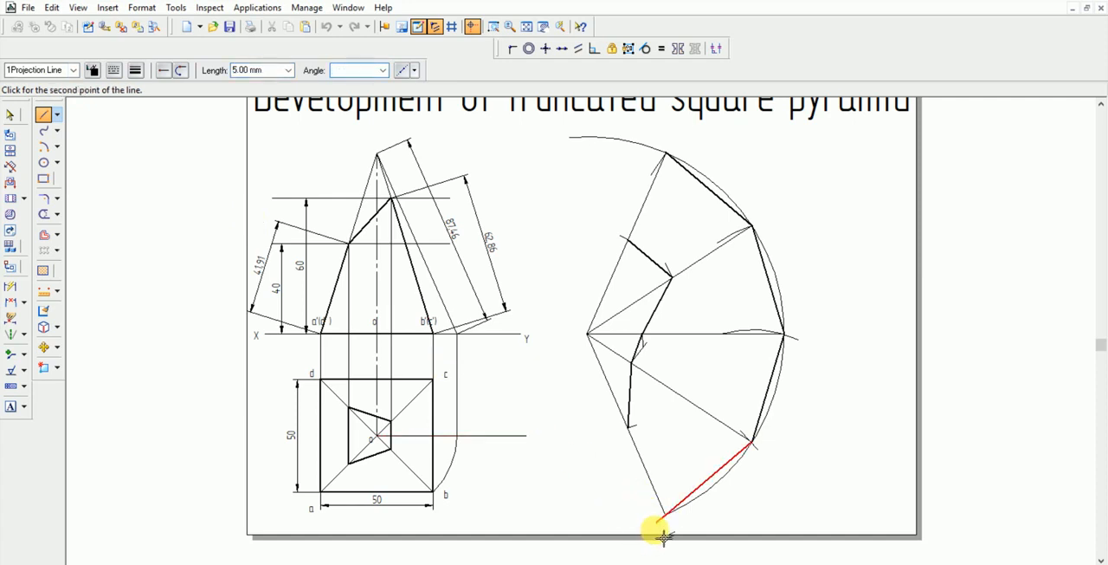
{"action": "left_click", "coordinate": [655, 530]}
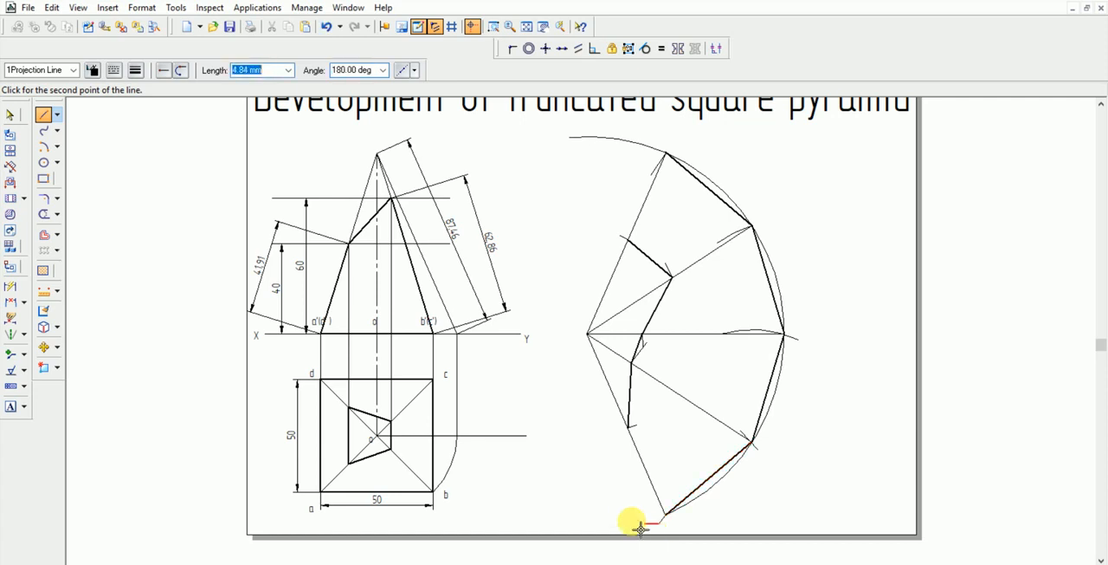
{"action": "right_click", "coordinate": [650, 515]}
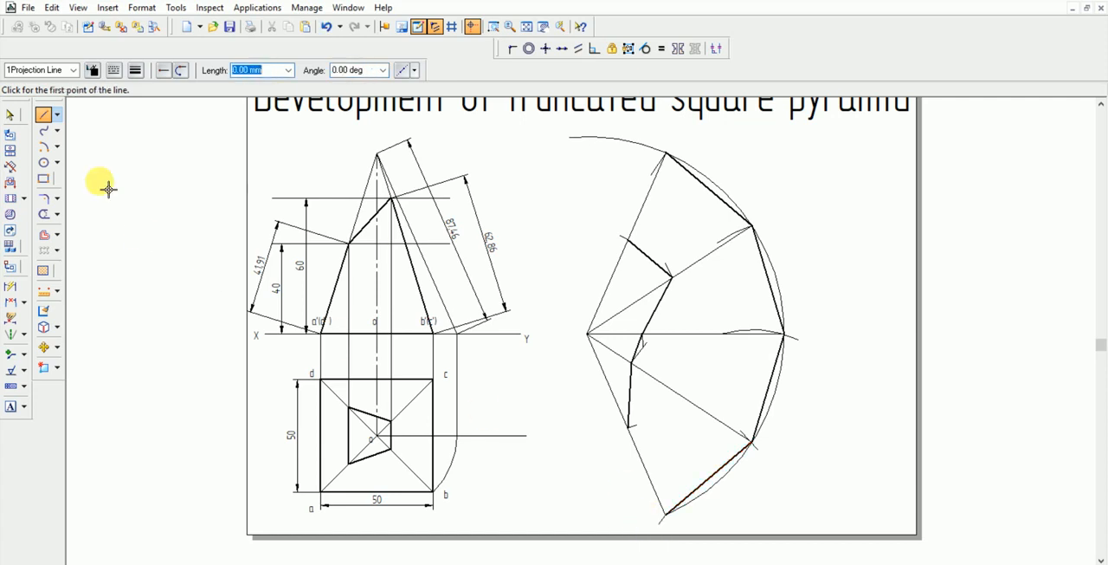
Delete the short projection line at the lower end of the lowest base edge
{"action": "left_click", "coordinate": [11, 116]}
{"action": "left_click", "coordinate": [662, 522]}
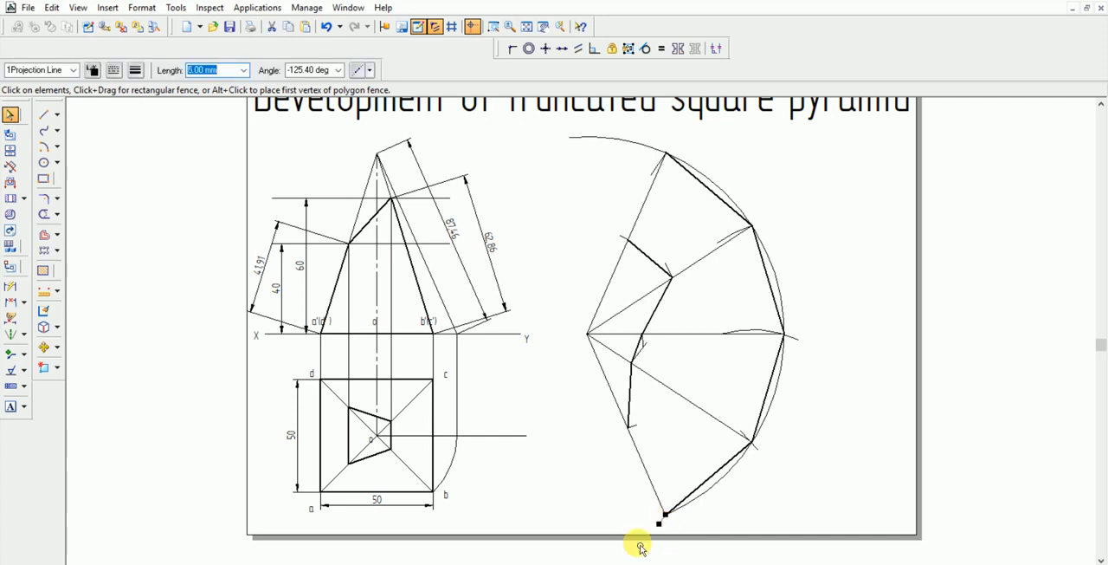
{"action": "left_click", "coordinate": [642, 505]}
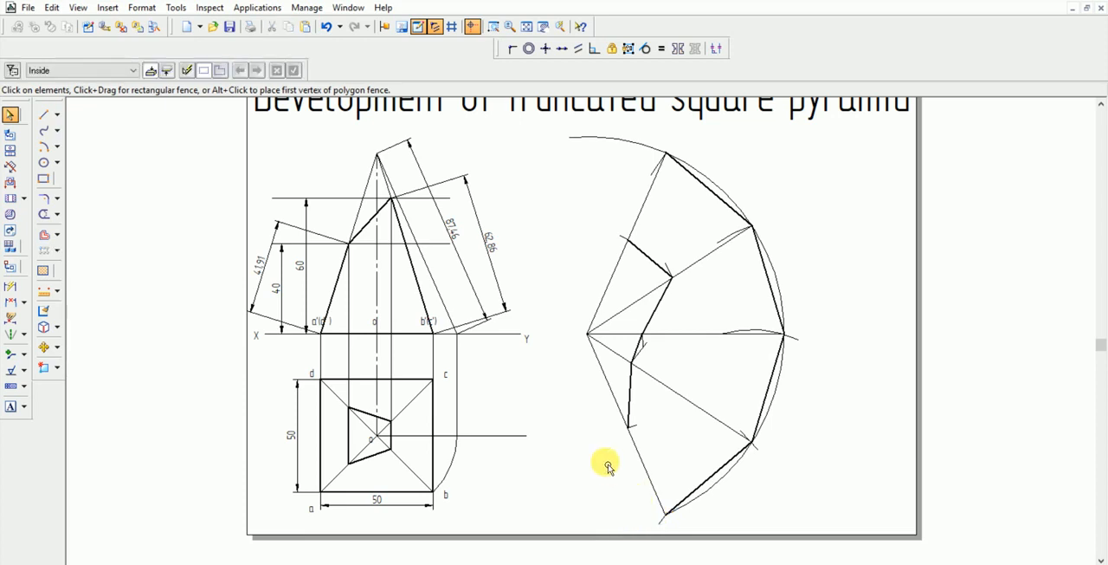
{"action": "left_click", "coordinate": [662, 522]}
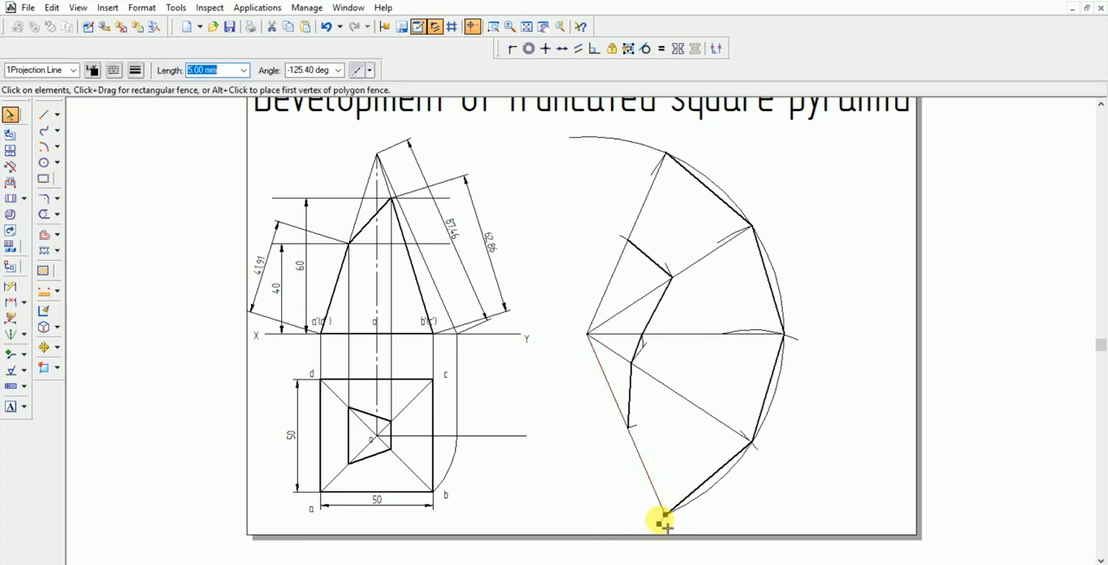
{"action": "key", "text": "Escape"}
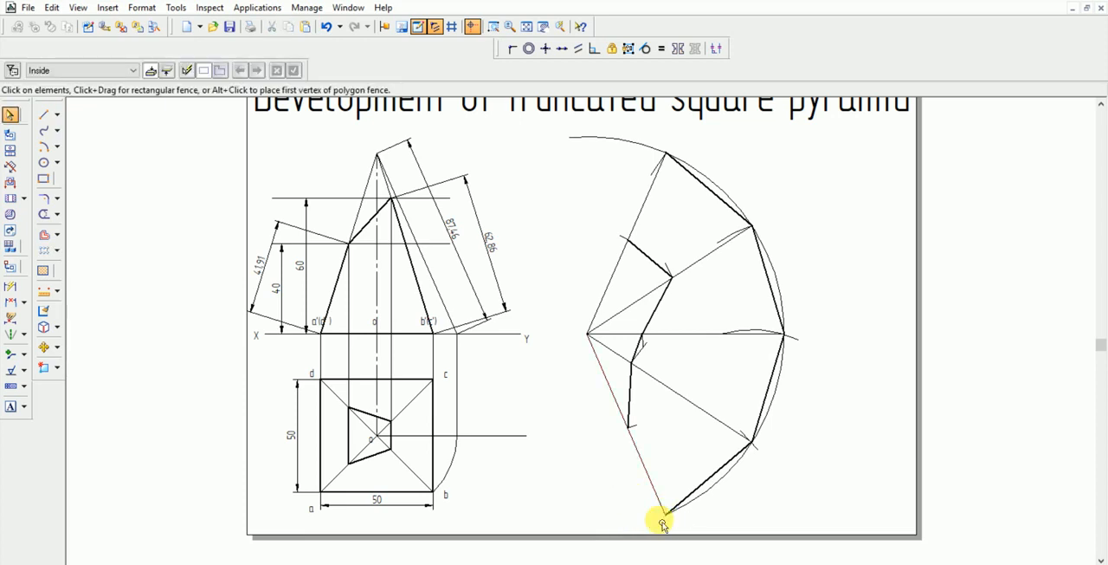
Outline a flap along the lowest radial line with projection lines: 5 mm outward from the truncated mark, about 39 mm alongside, closing at the base corner
{"action": "left_click", "coordinate": [44, 114]}
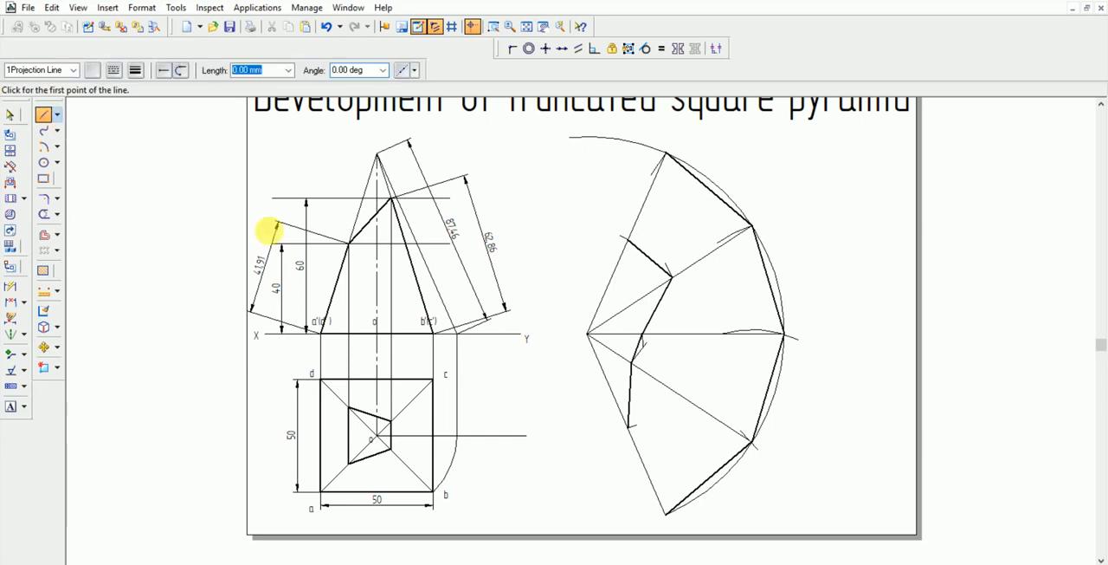
{"action": "left_click", "coordinate": [636, 433]}
{"action": "type", "text": "5"}
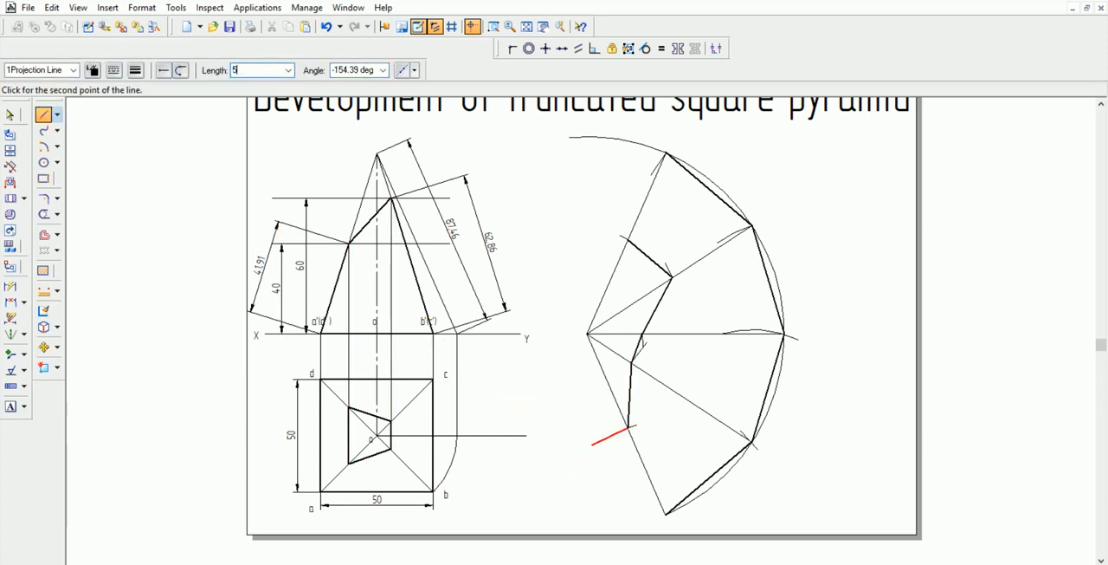
{"action": "key", "text": "Tab"}
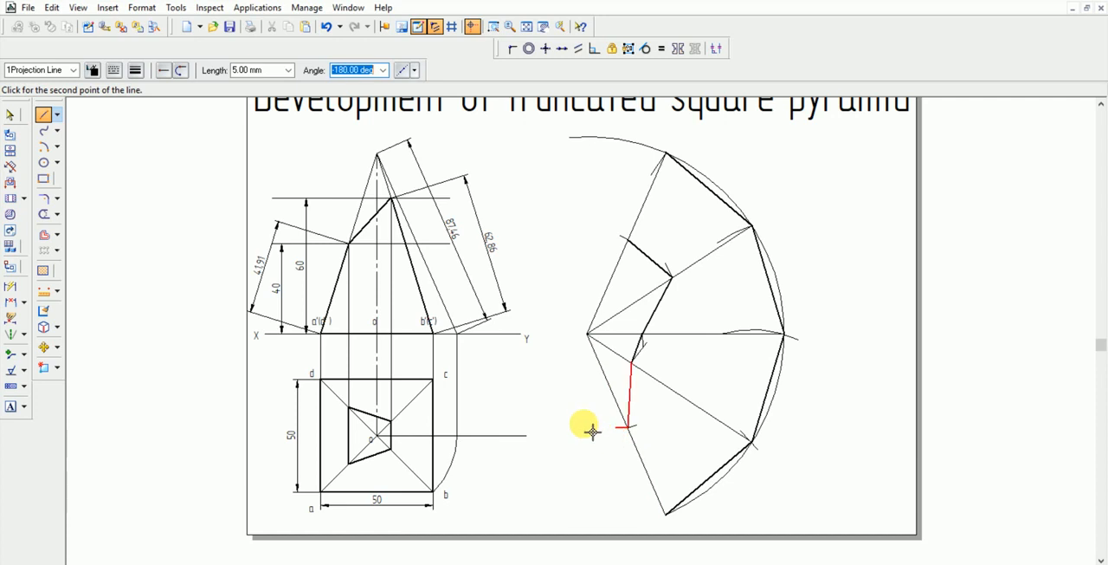
{"action": "left_click", "coordinate": [517, 476]}
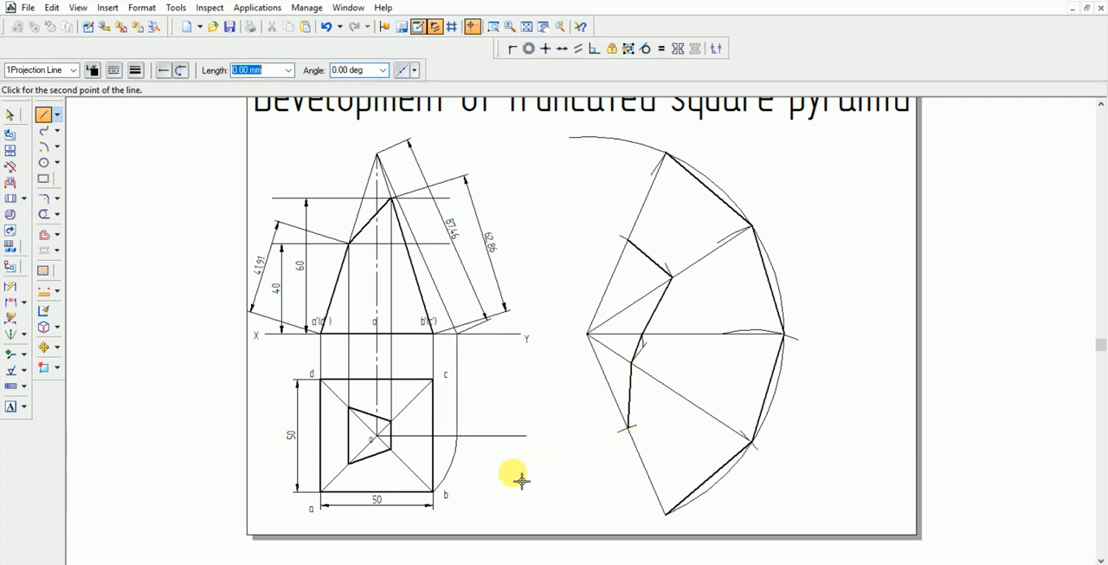
{"action": "left_click", "coordinate": [651, 516]}
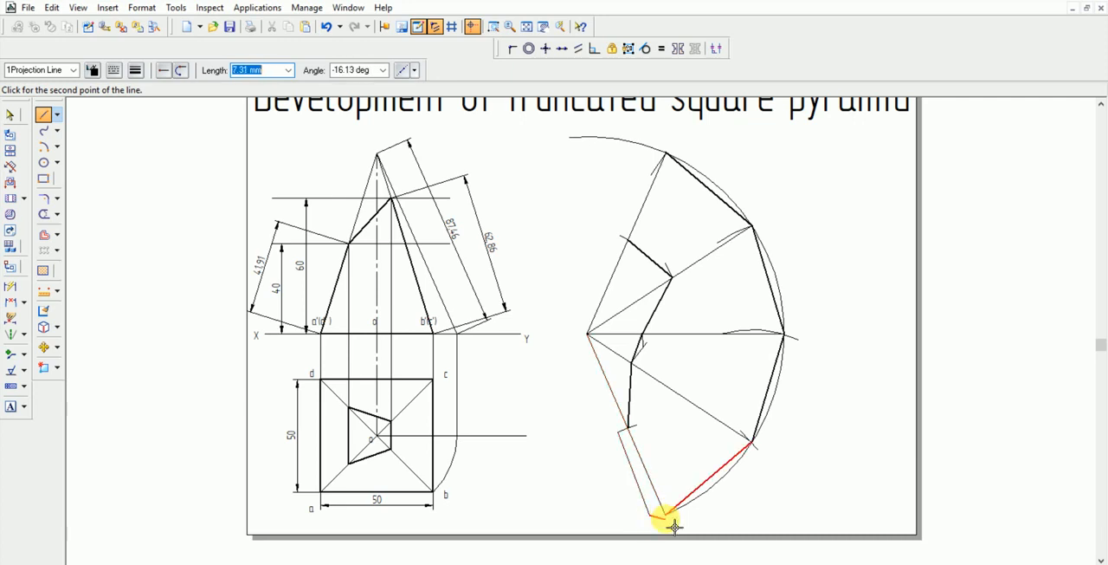
{"action": "right_click", "coordinate": [527, 472]}
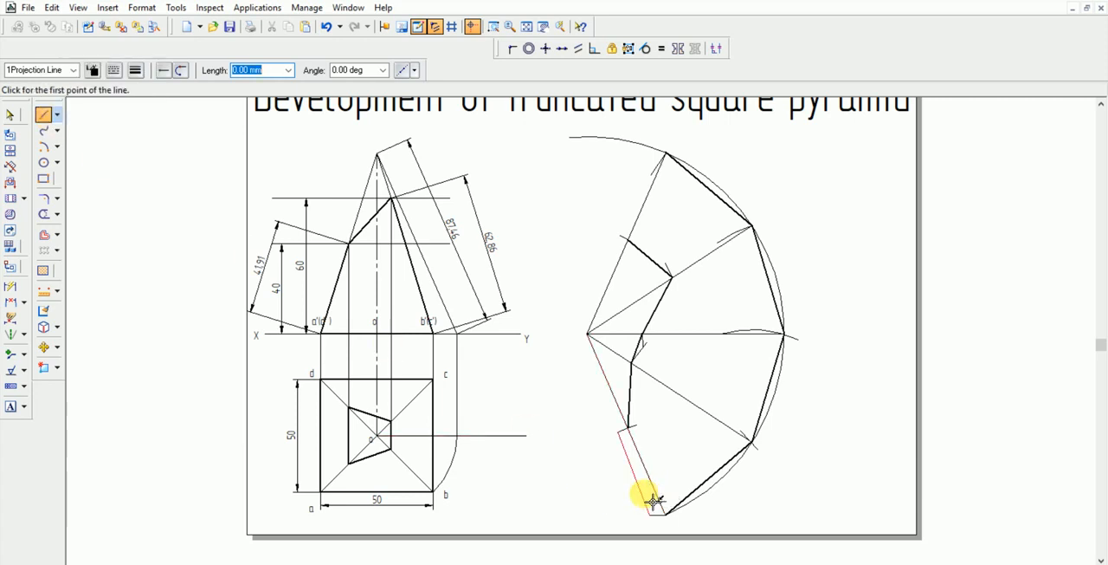
Dimension the flap's outer edge and set its length to 41.91 mm
{"action": "left_click", "coordinate": [10, 287]}
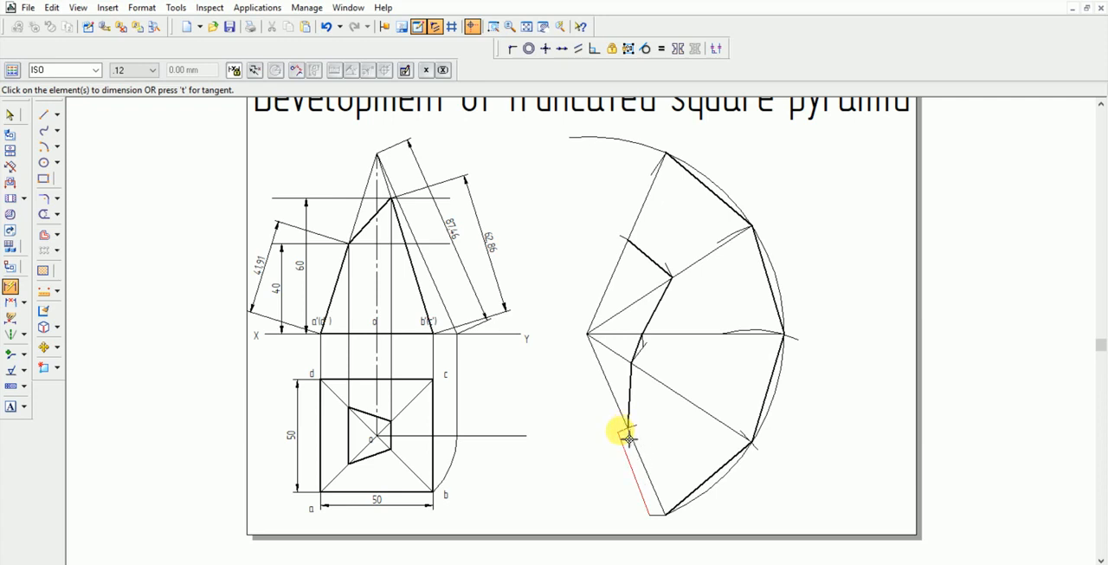
{"action": "left_click", "coordinate": [629, 438]}
{"action": "left_click", "coordinate": [599, 437]}
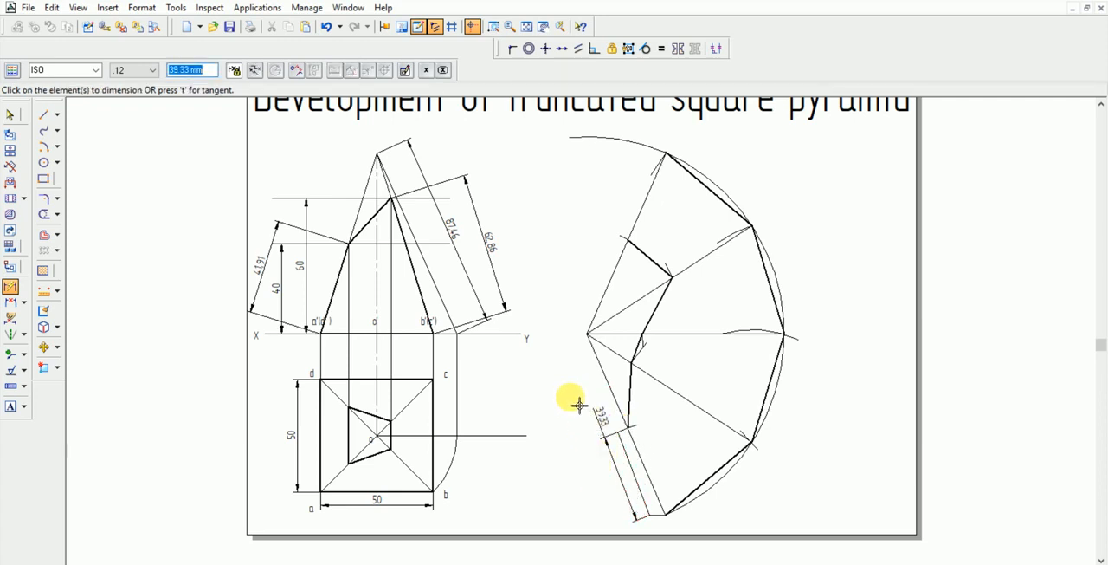
{"action": "type", "text": "41.91"}
{"action": "key", "text": "Return"}
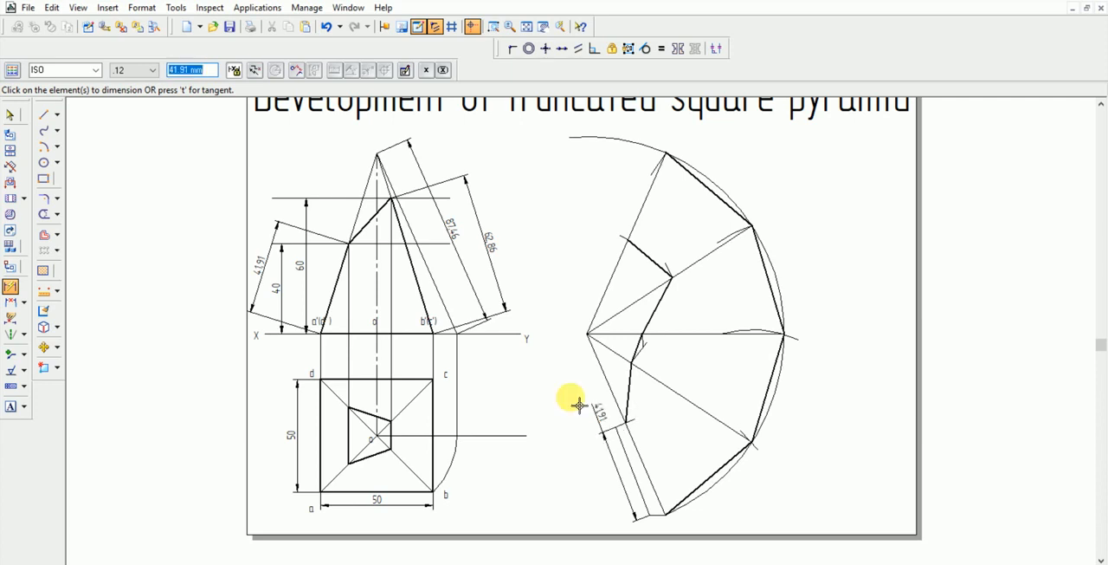
Undo the flap length change and delete the dimension along with the flap's outer edge and its closing line at the base corner
{"action": "key", "text": "Escape"}
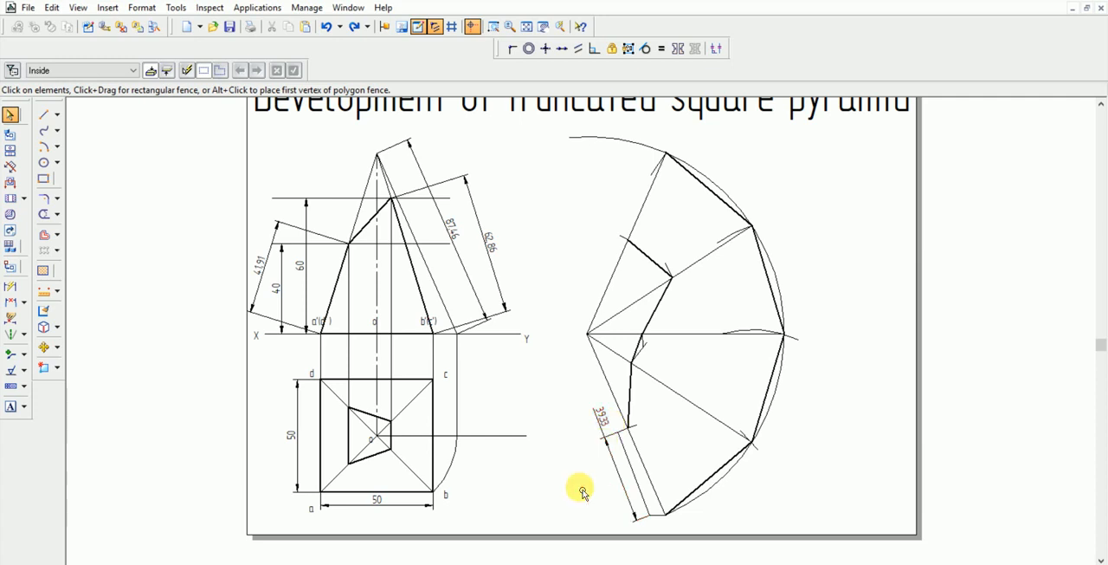
{"action": "left_click", "coordinate": [629, 492]}
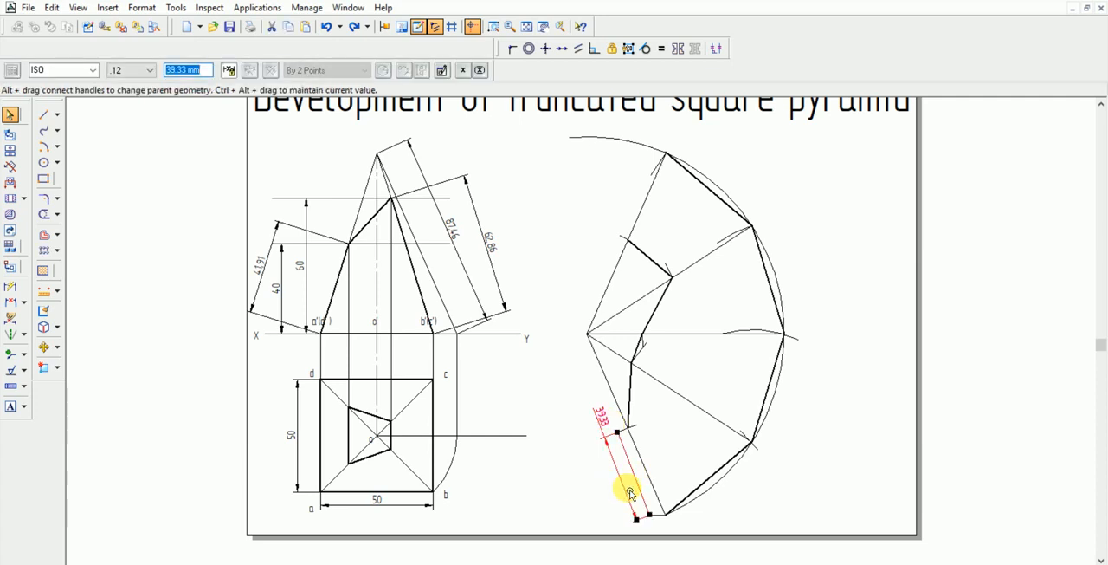
{"action": "key", "text": "Delete"}
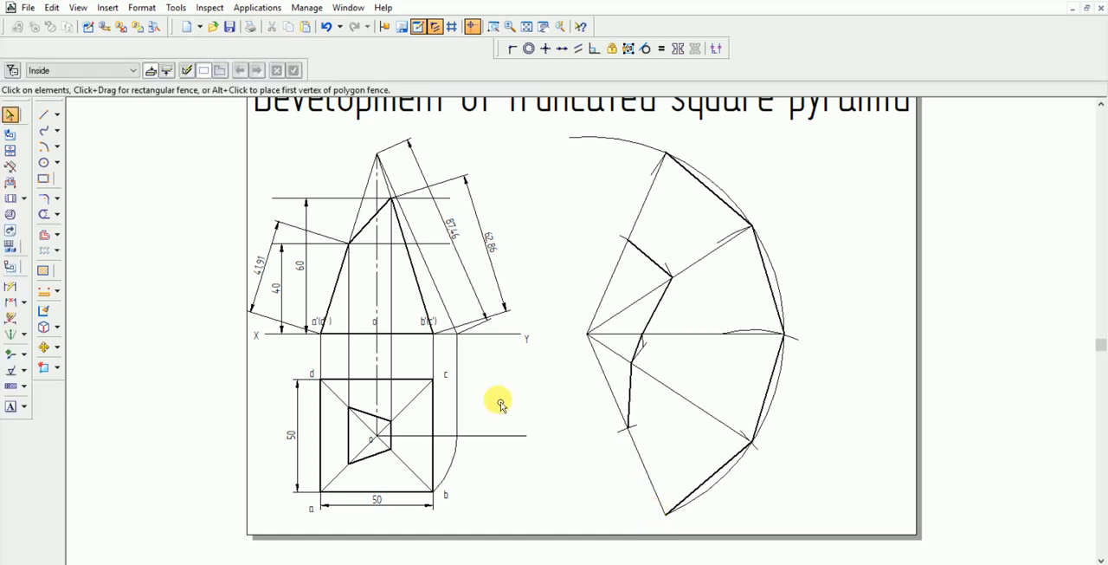
Draw a 5 mm projection line at about -140° outward from the lowest base corner
{"action": "left_click", "coordinate": [43, 113]}
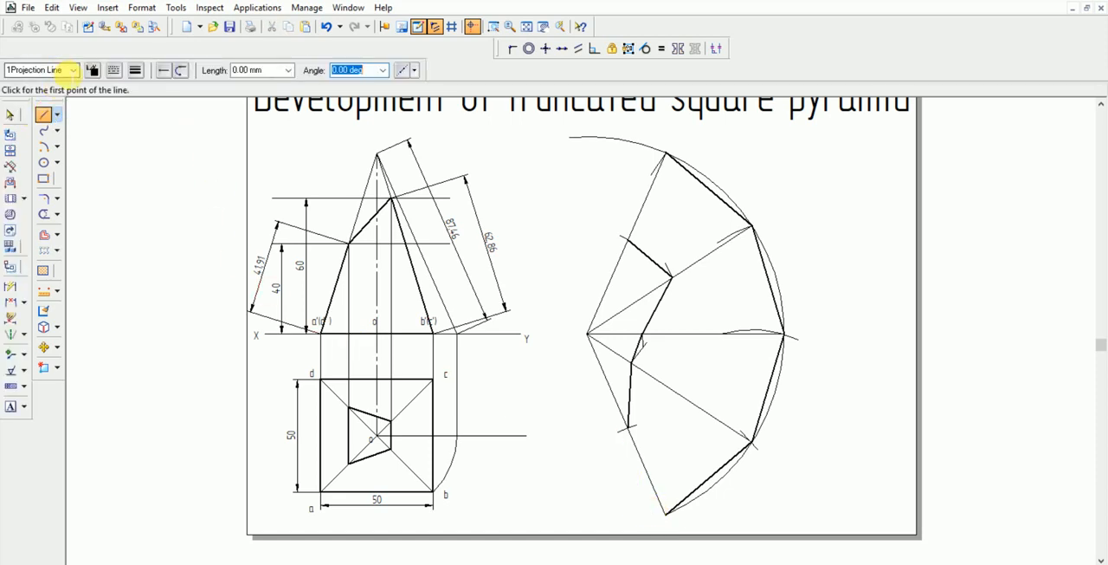
{"action": "left_click", "coordinate": [665, 514]}
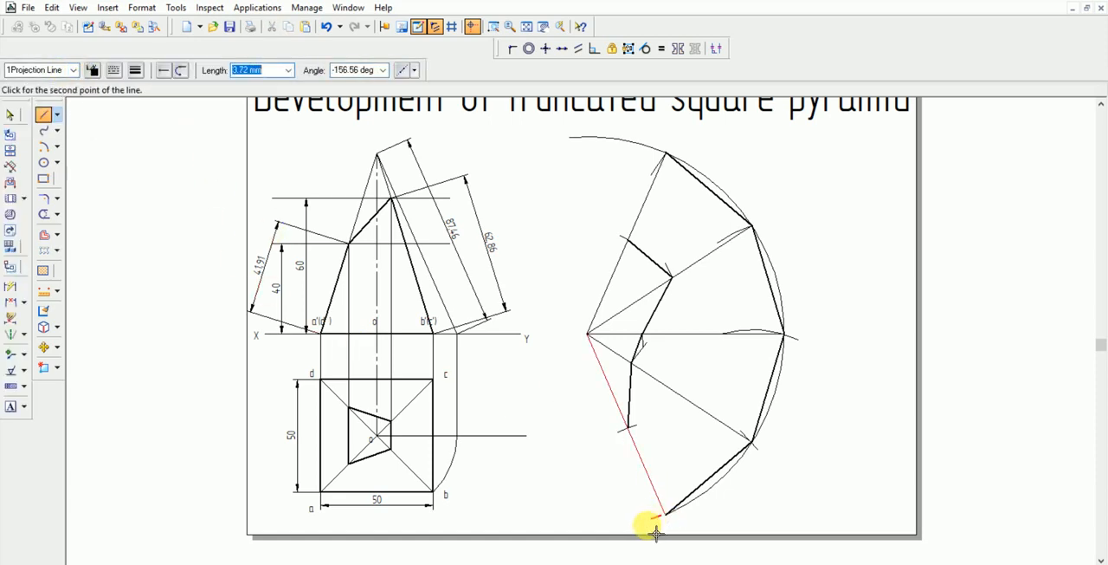
{"action": "right_click", "coordinate": [651, 527]}
{"action": "left_click", "coordinate": [666, 515]}
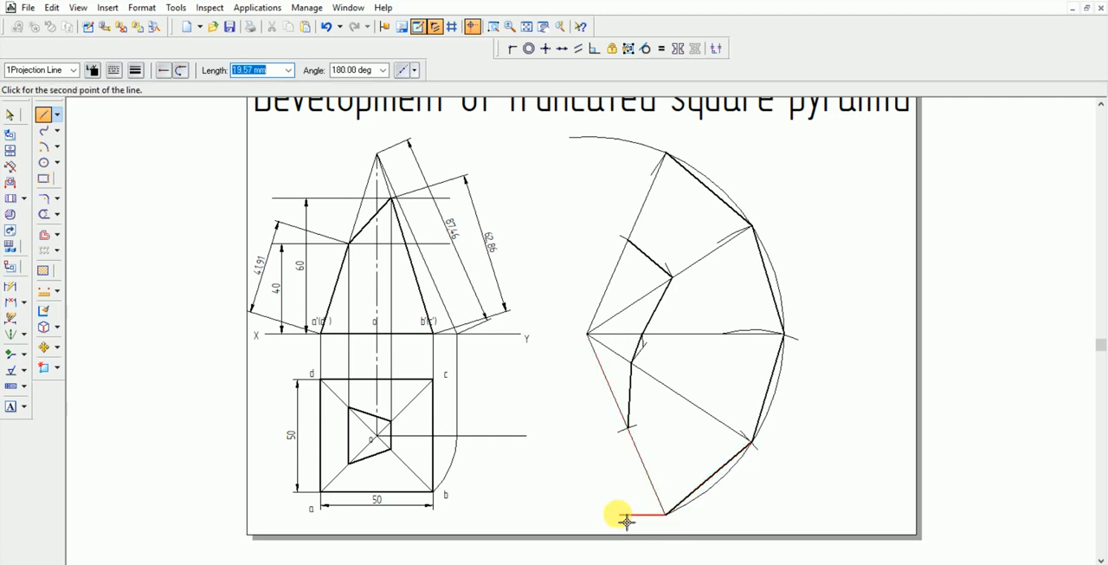
{"action": "type", "text": "5"}
{"action": "key", "text": "Tab"}
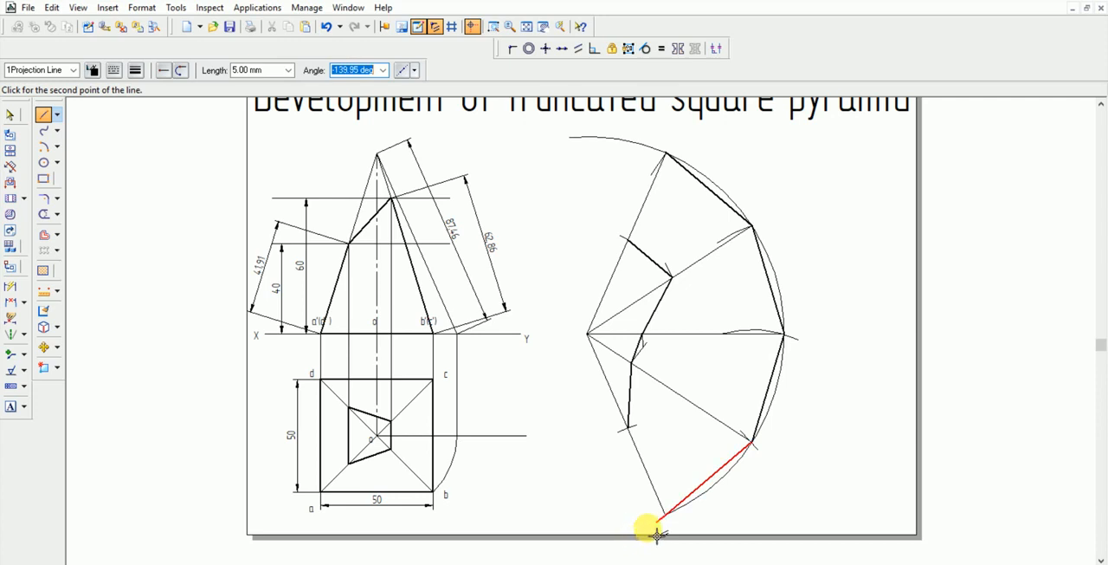
{"action": "left_click", "coordinate": [660, 529]}
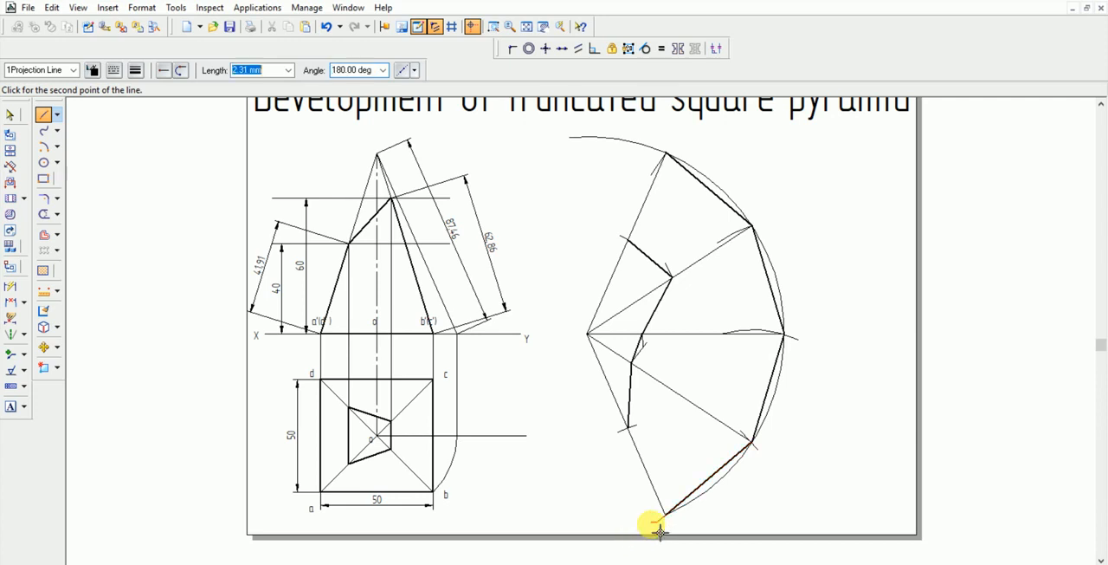
{"action": "left_click", "coordinate": [628, 429]}
{"action": "right_click", "coordinate": [636, 470]}
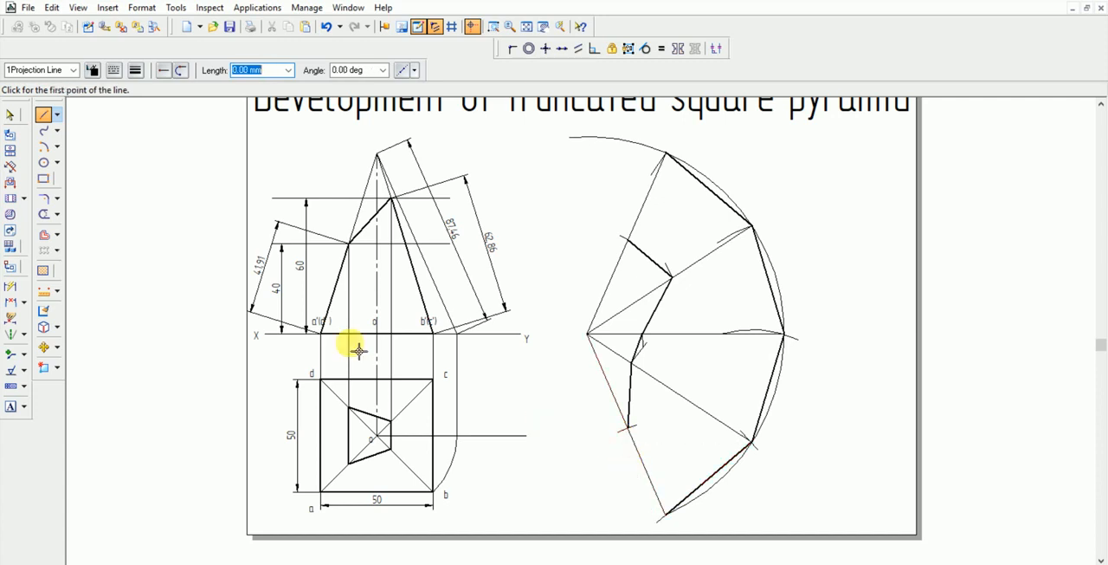
Delete the 5 mm projection line at the lowest base corner
{"action": "left_click", "coordinate": [10, 116]}
{"action": "left_click", "coordinate": [10, 116]}
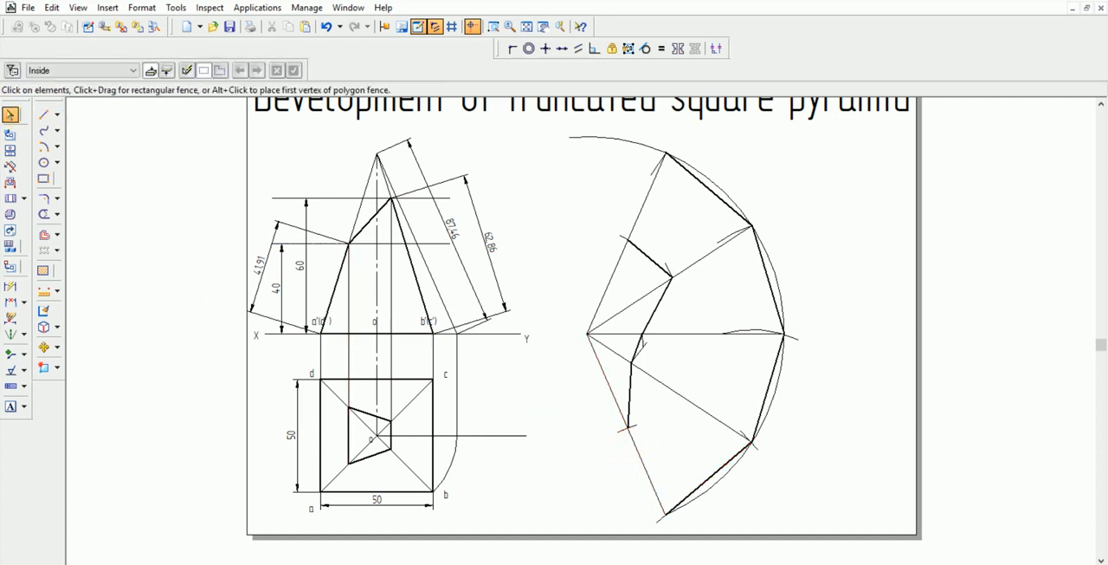
{"action": "left_click", "coordinate": [662, 520]}
{"action": "key", "text": "Delete"}
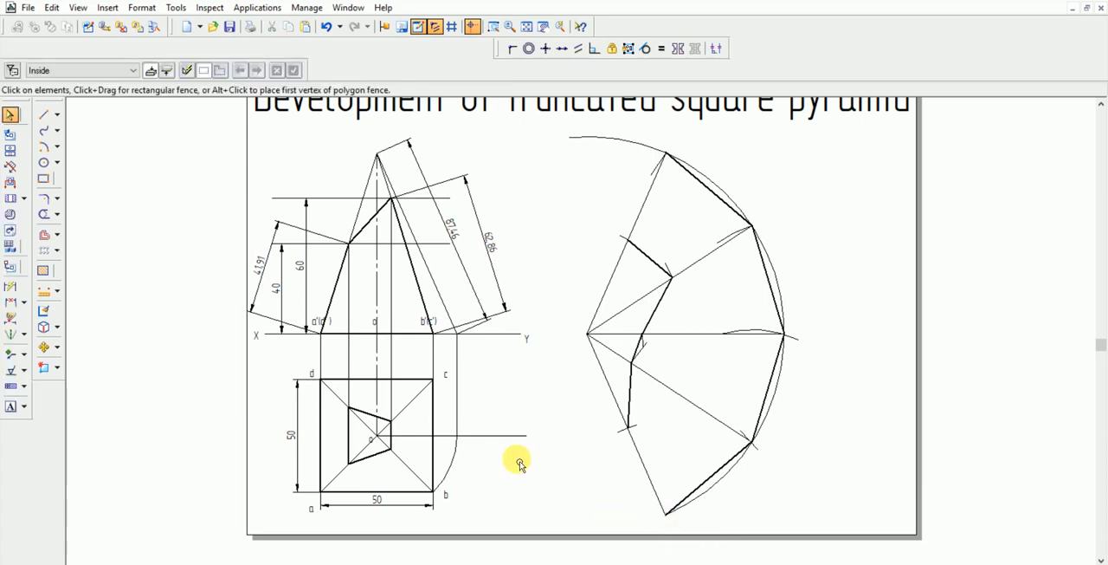
Draw a 5 mm projection line outward from the lowest base corner and continue it to the short line's outer end, closing the flap
{"action": "left_click", "coordinate": [43, 115]}
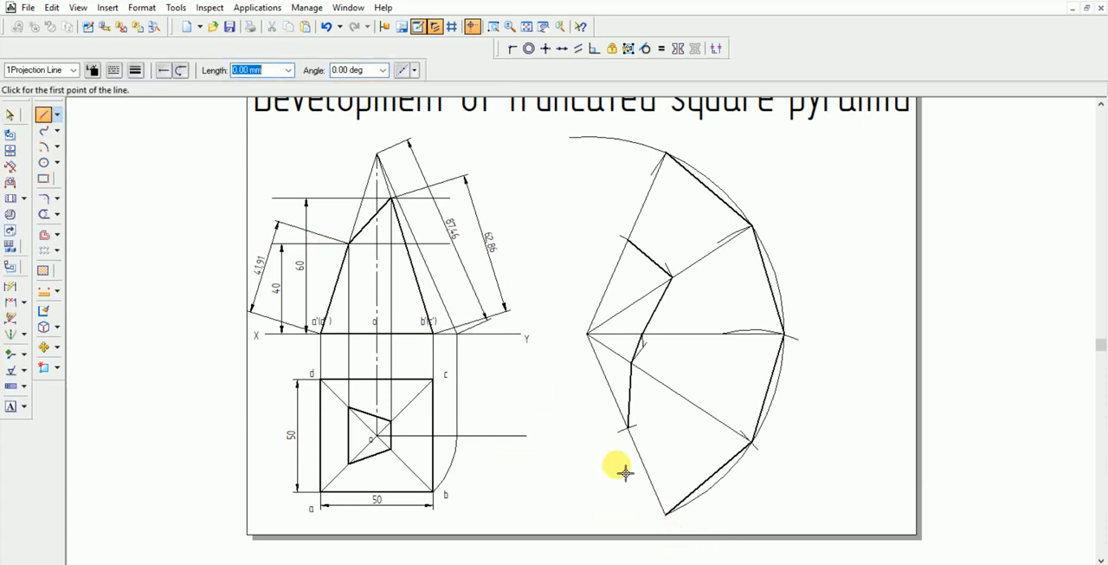
{"action": "left_click", "coordinate": [675, 520]}
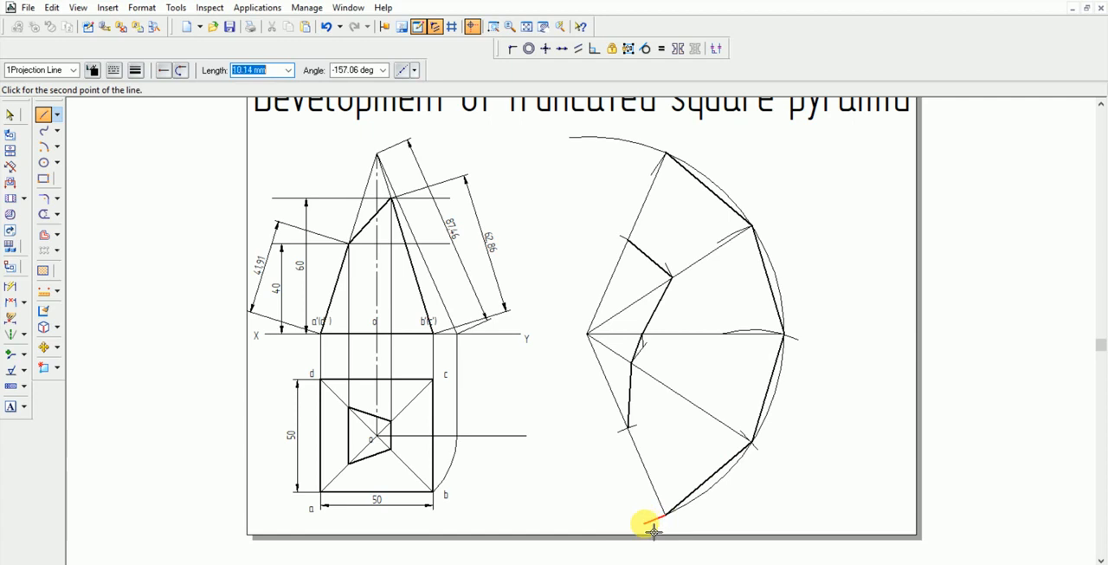
{"action": "left_click", "coordinate": [662, 519]}
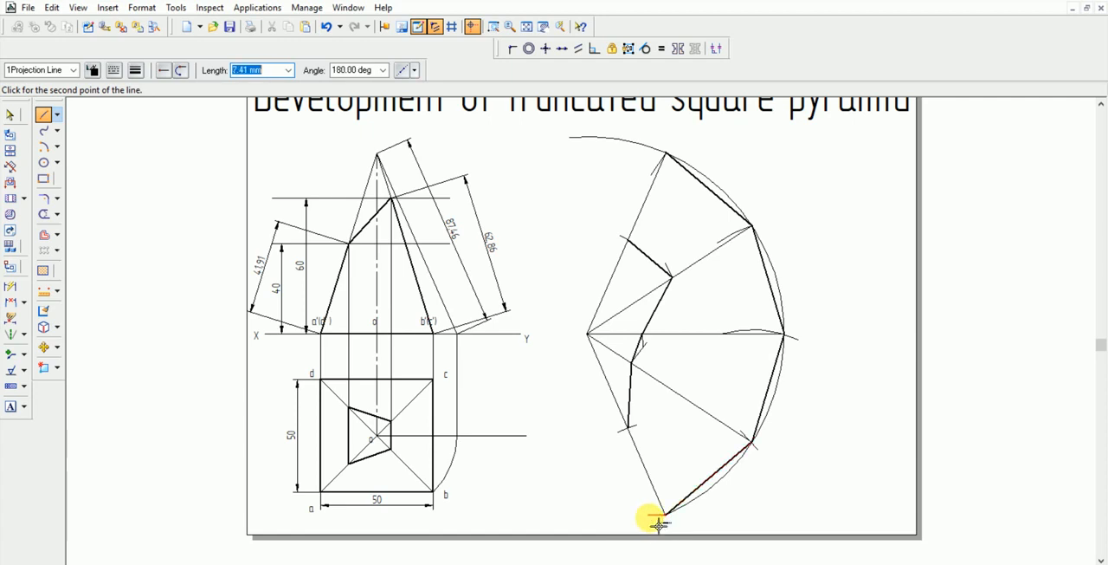
{"action": "type", "text": "5"}
{"action": "key", "text": "Tab"}
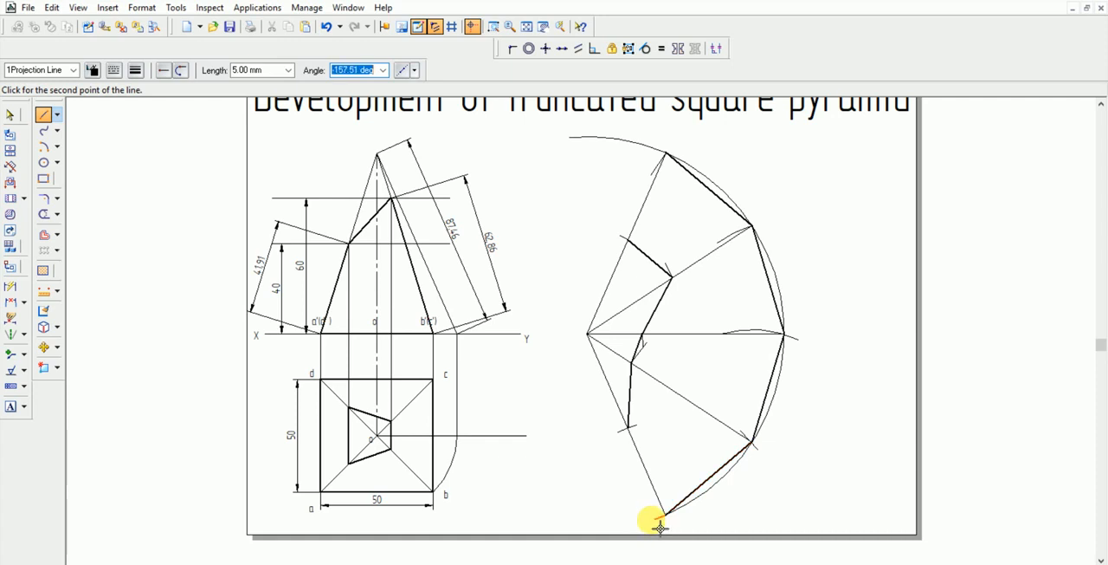
{"action": "left_click", "coordinate": [620, 430]}
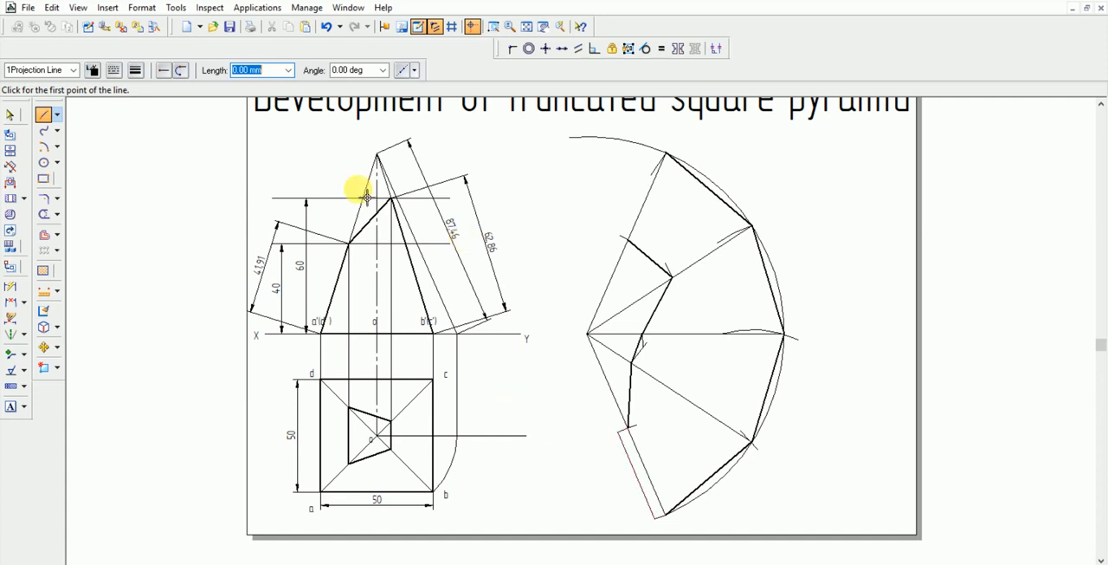
Hatch the closed flap with the Normal fill at 45° and 3.17 mm spacing
{"action": "left_click", "coordinate": [39, 267]}
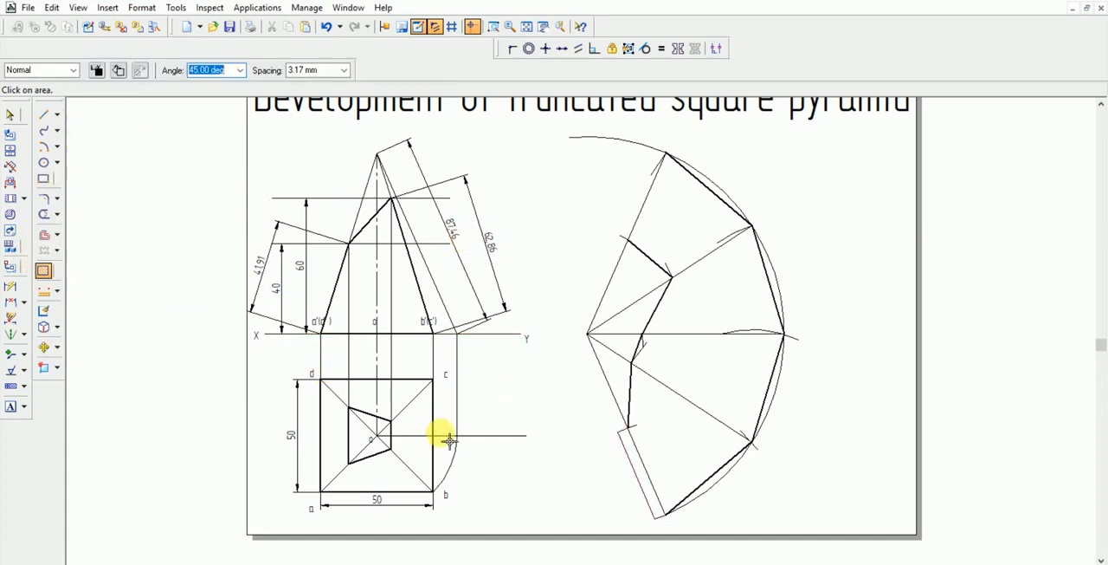
{"action": "left_click", "coordinate": [640, 465]}
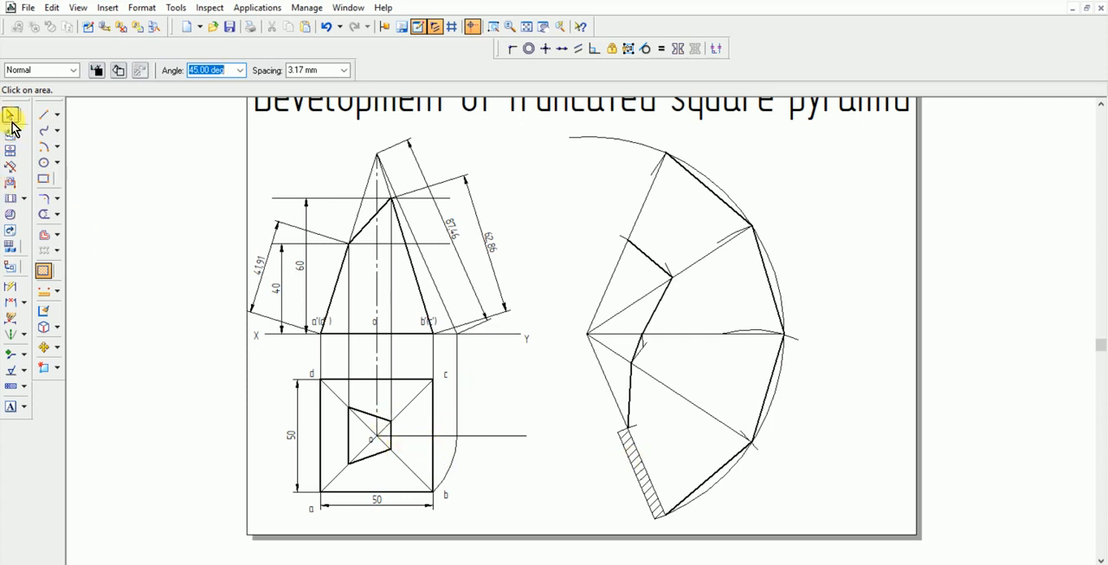
Label the lowest face of the development "1" with 5.00 mm high text
{"action": "left_click", "coordinate": [11, 406]}
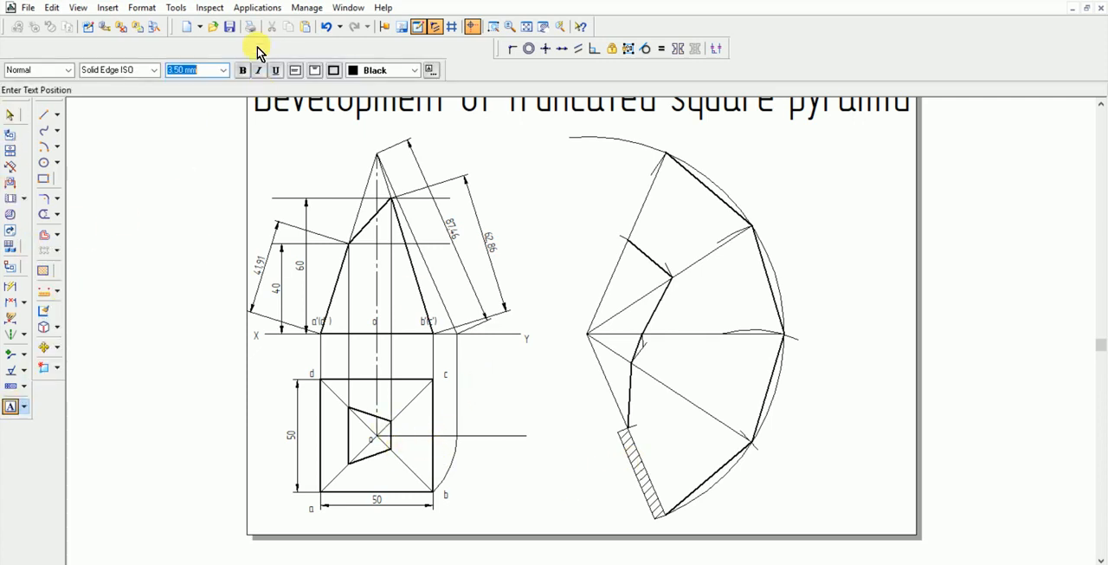
{"action": "left_click", "coordinate": [668, 424]}
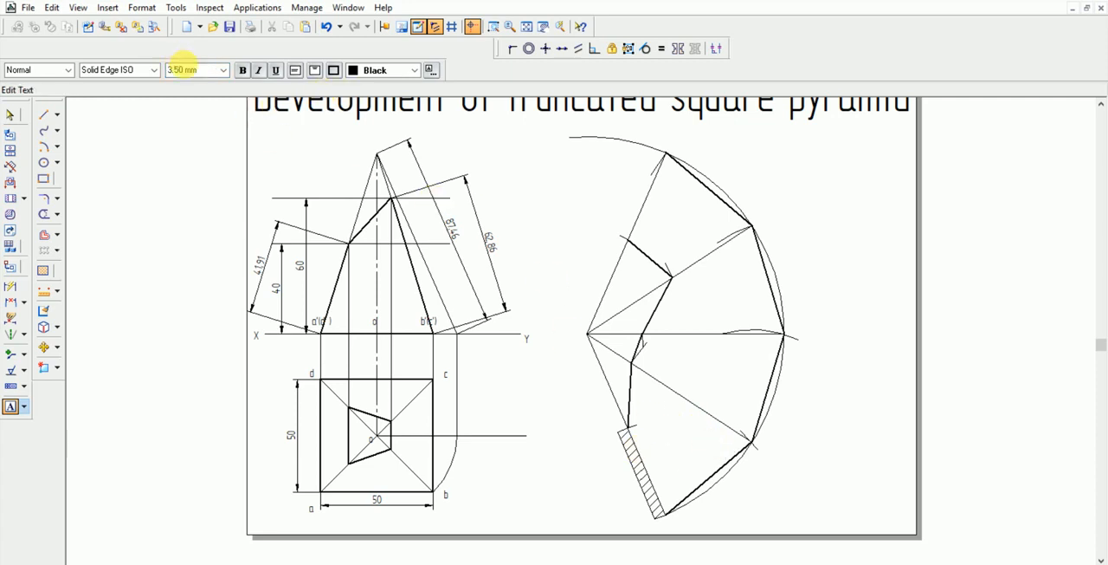
{"action": "left_click", "coordinate": [183, 70]}
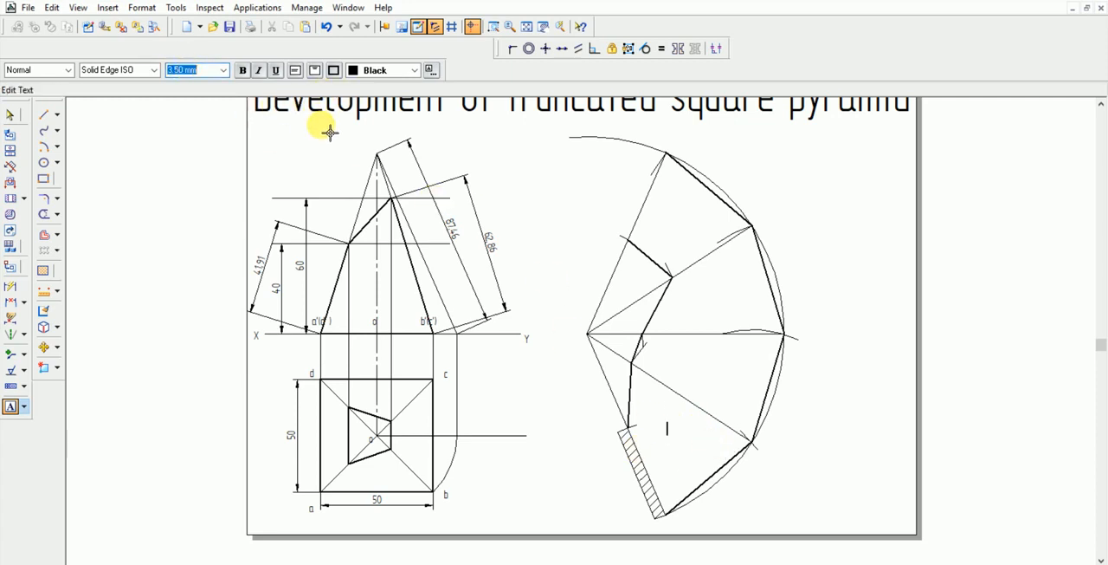
{"action": "type", "text": "5.00"}
{"action": "key", "text": "Return"}
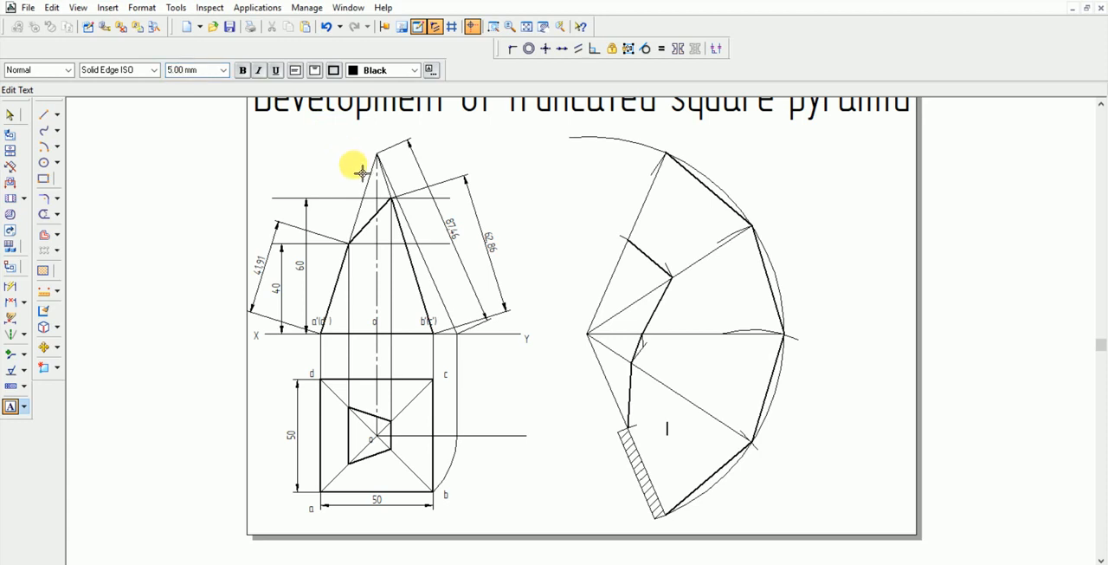
{"action": "type", "text": "1"}
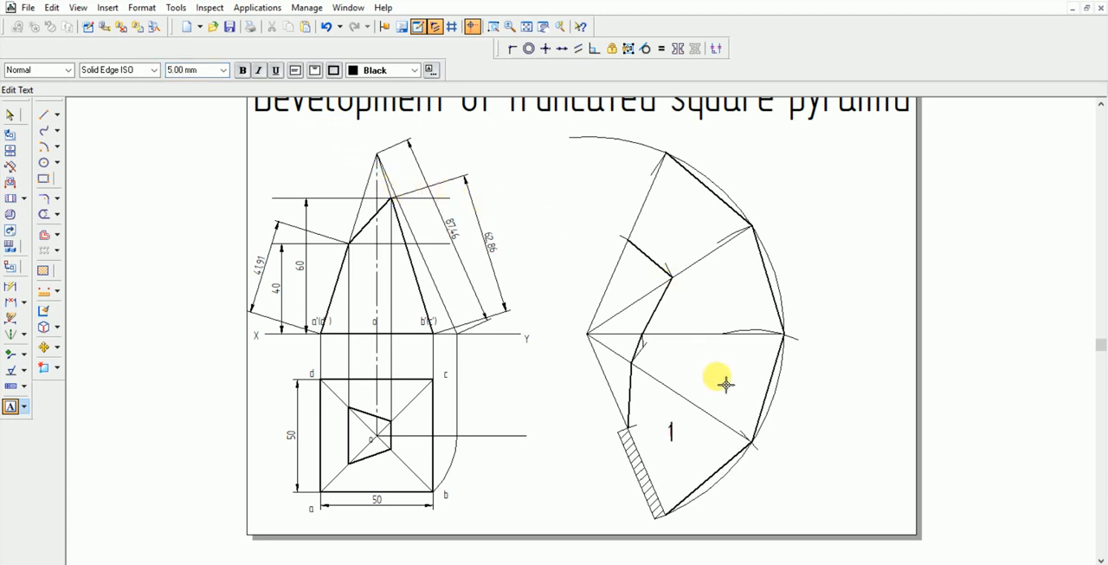
Number the remaining three faces of the development 2, 3 and 4, going upward from face 1
{"action": "left_click", "coordinate": [706, 372]}
{"action": "type", "text": "2"}
{"action": "left_click", "coordinate": [699, 305]}
{"action": "type", "text": "3"}
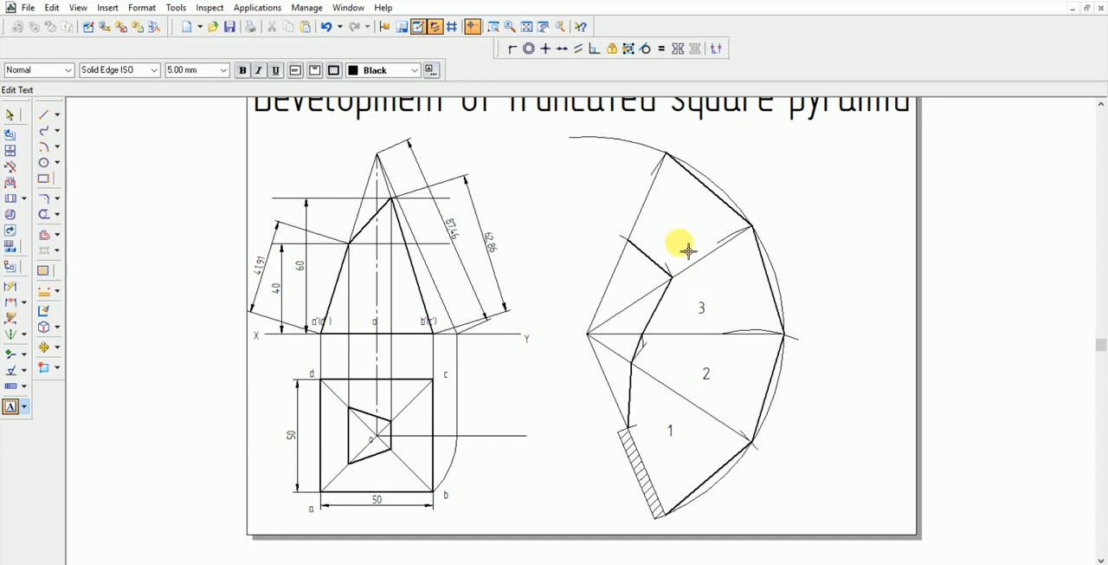
{"action": "left_click", "coordinate": [685, 223]}
{"action": "type", "text": "4"}
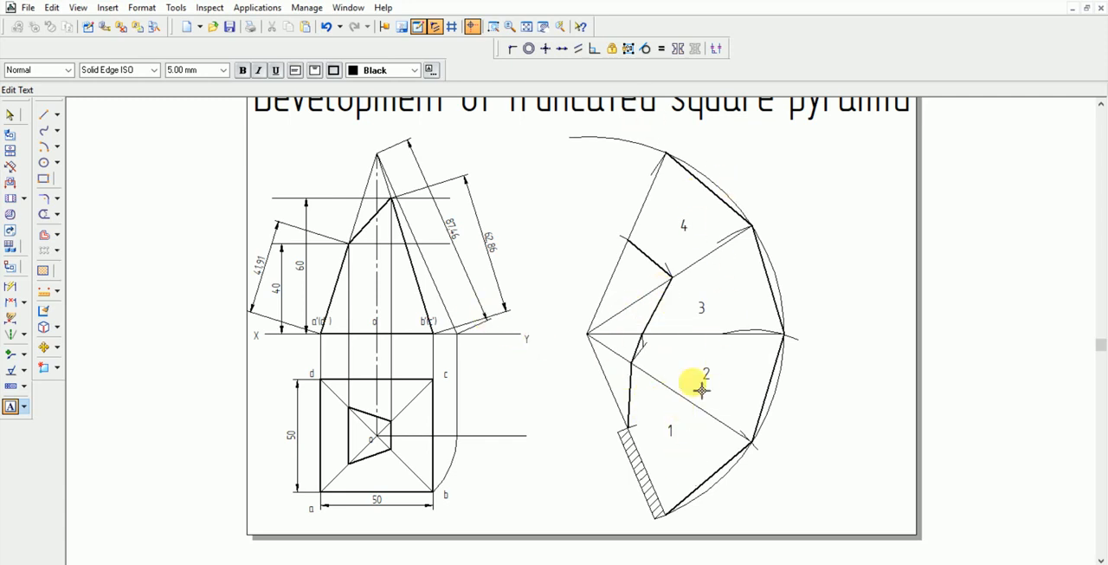
Hatch the cut-away areas between the development's apex and the truncation line with the Normal fill at 45° and 3.17 mm spacing
{"action": "left_click", "coordinate": [42, 276]}
{"action": "left_click", "coordinate": [630, 357]}
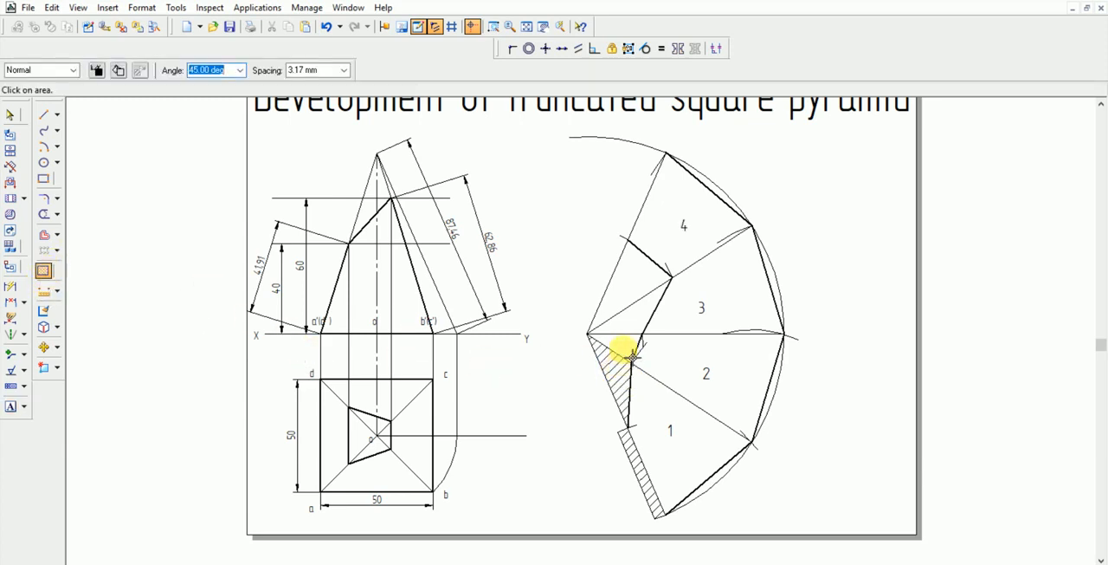
{"action": "left_click", "coordinate": [616, 305]}
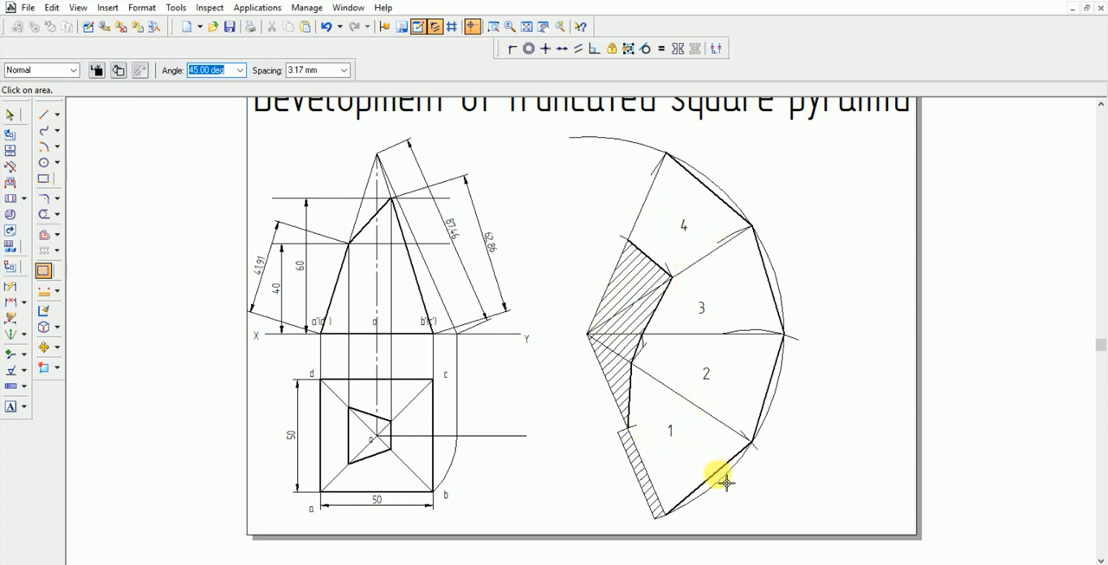
Hatch the segments between the outer arc and the base edges of faces 2, 3 and 4 with the same fill
{"action": "left_click", "coordinate": [780, 386]}
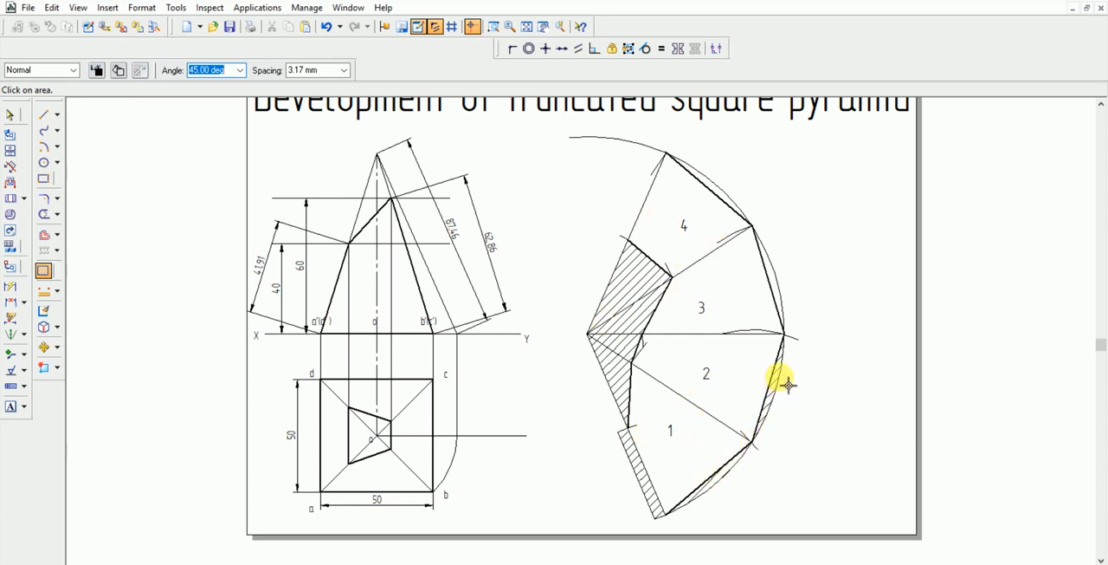
{"action": "left_click", "coordinate": [780, 283]}
{"action": "left_click", "coordinate": [726, 199]}
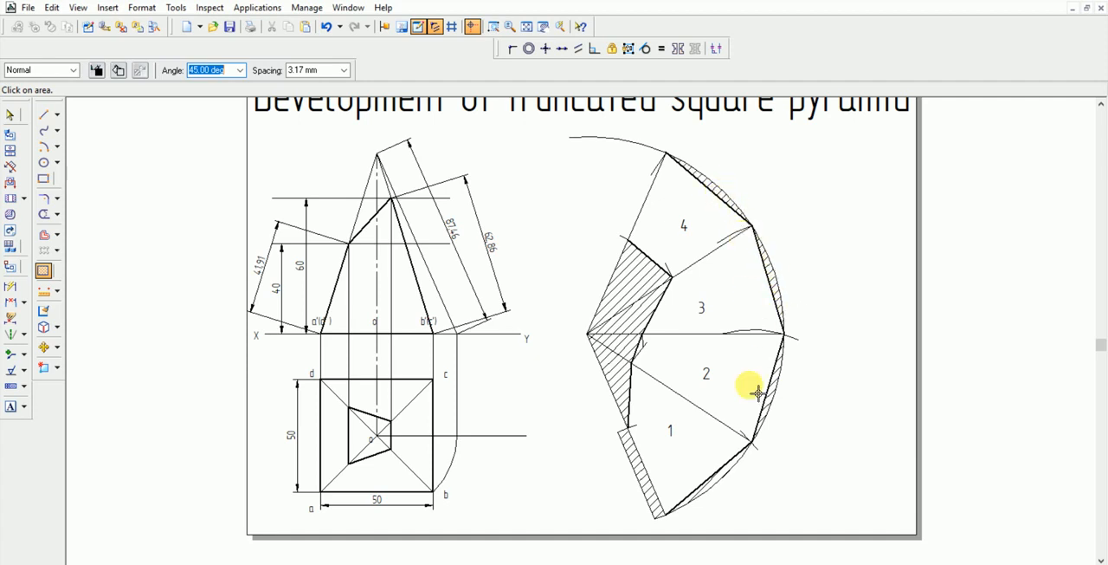